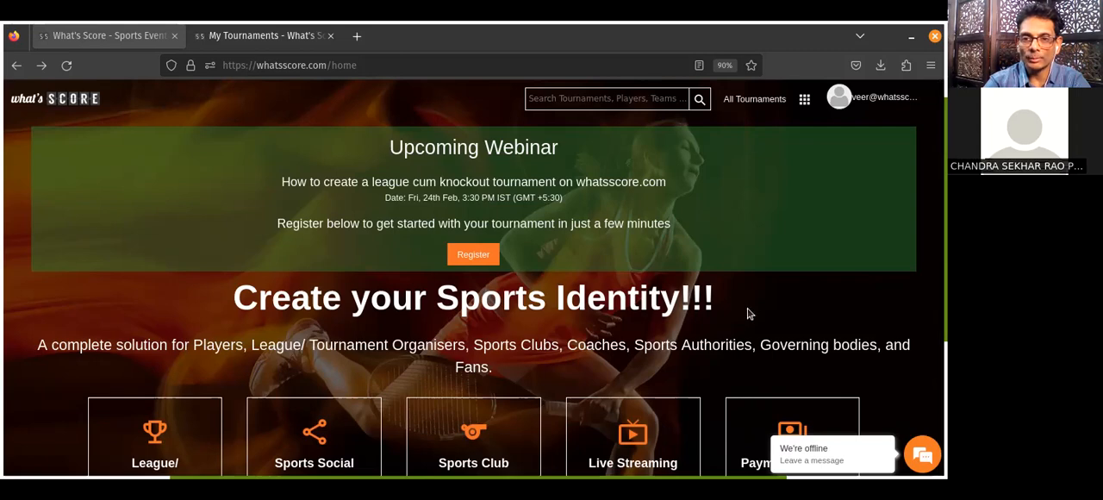
# Look through the home page's feature overview, track record and payment sections.
pyautogui.scroll(-10, 748, 314)
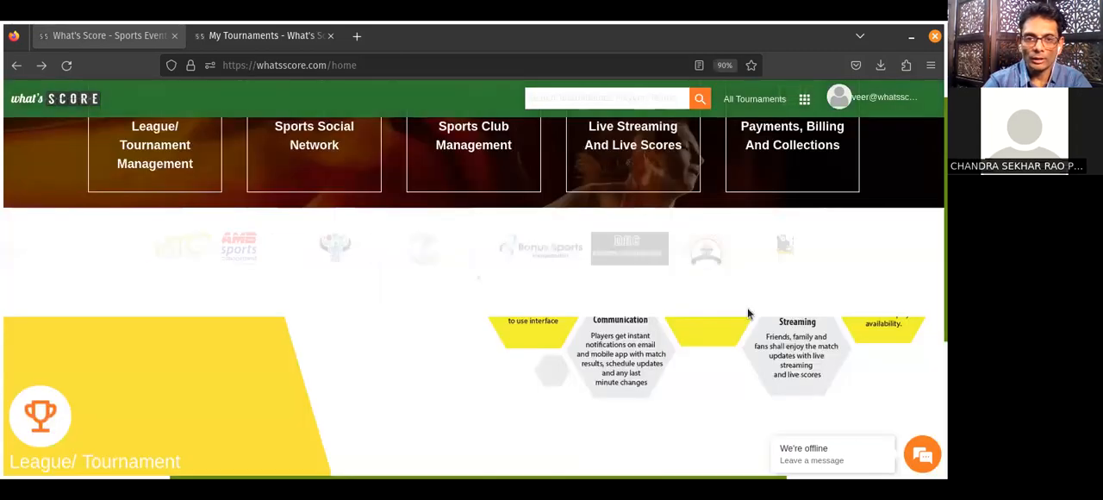
pyautogui.scroll(-8, 747, 313)
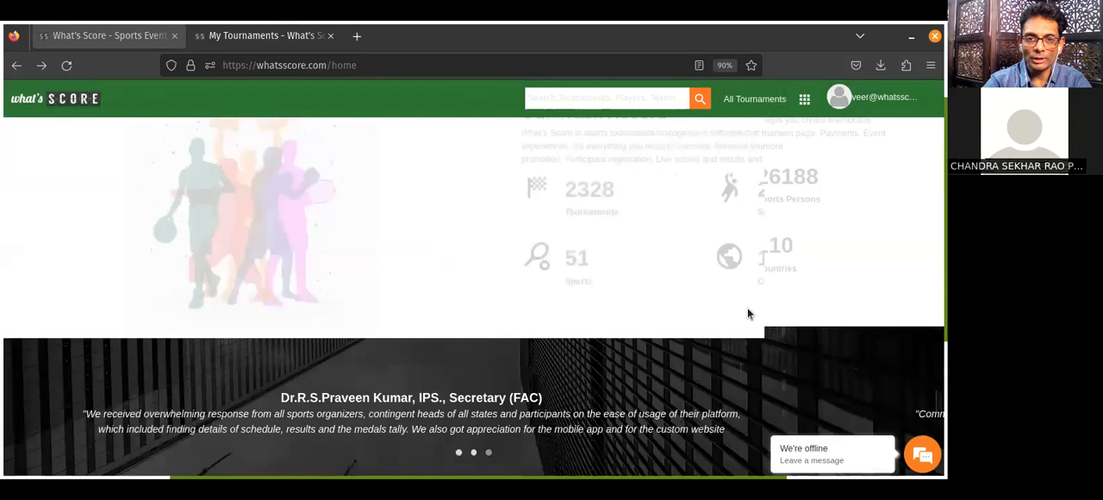
pyautogui.scroll(3, 747, 312)
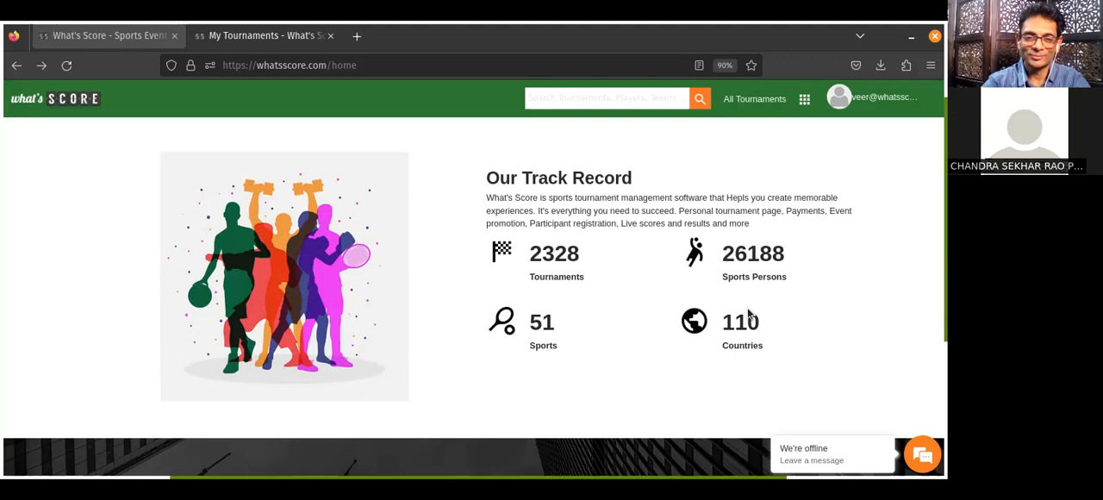
pyautogui.scroll(-1, 747, 314)
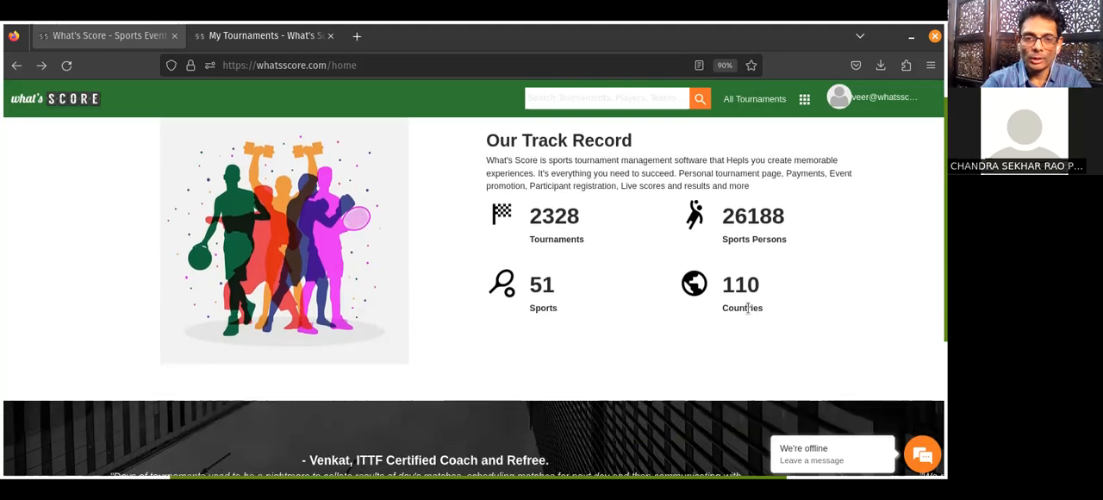
pyautogui.scroll(15, 747, 308)
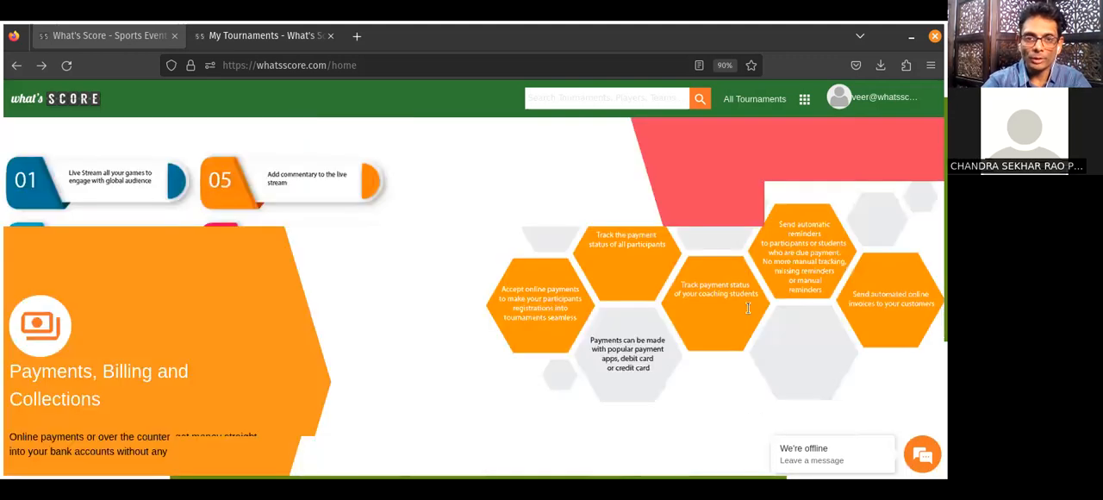
pyautogui.scroll(6, 745, 310)
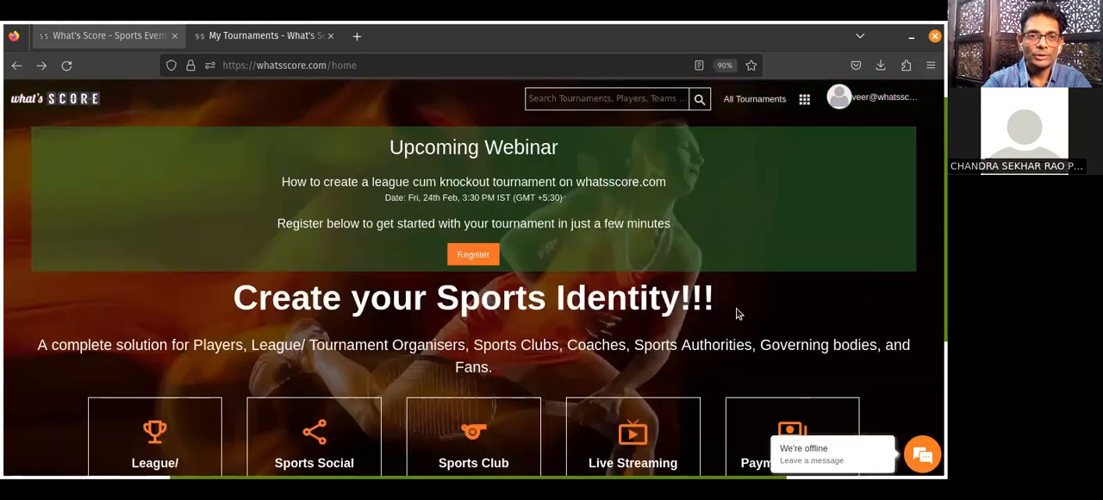
pyautogui.click(305, 70)
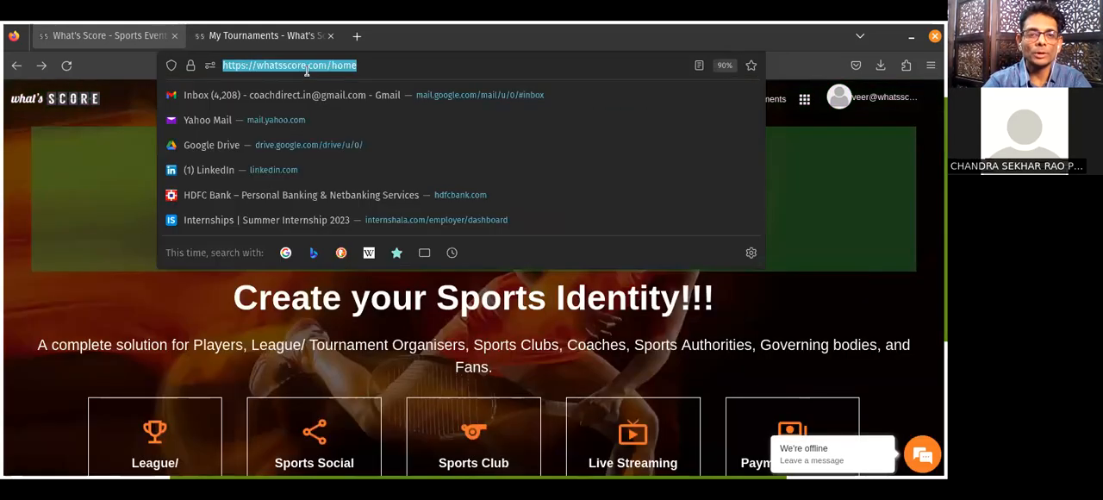
pyautogui.click(306, 70)
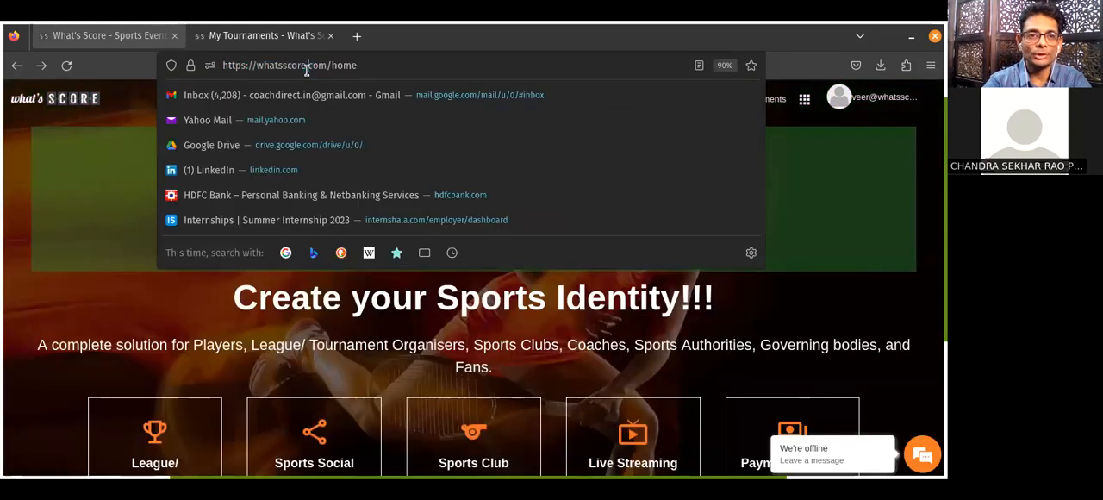
pyautogui.click(125, 110)
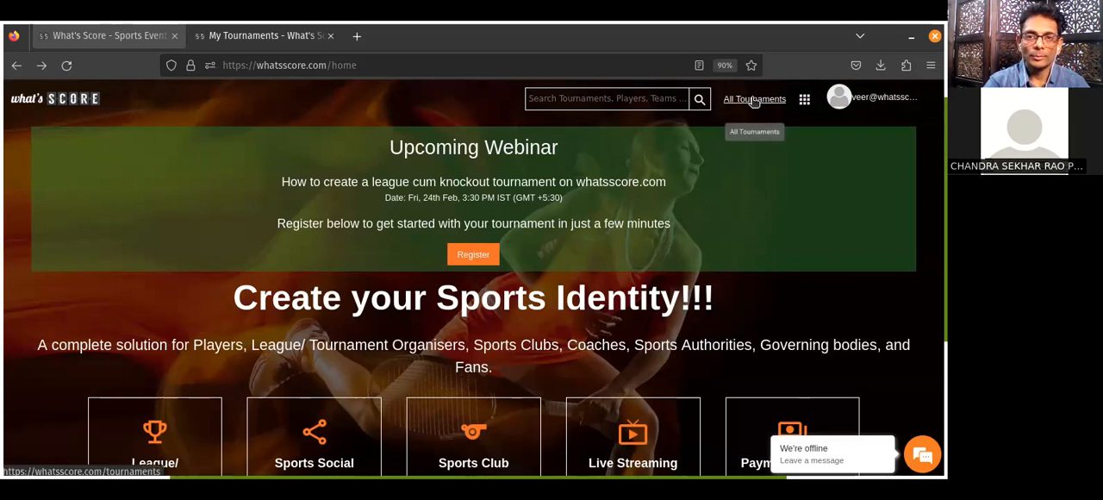
pyautogui.click(255, 39)
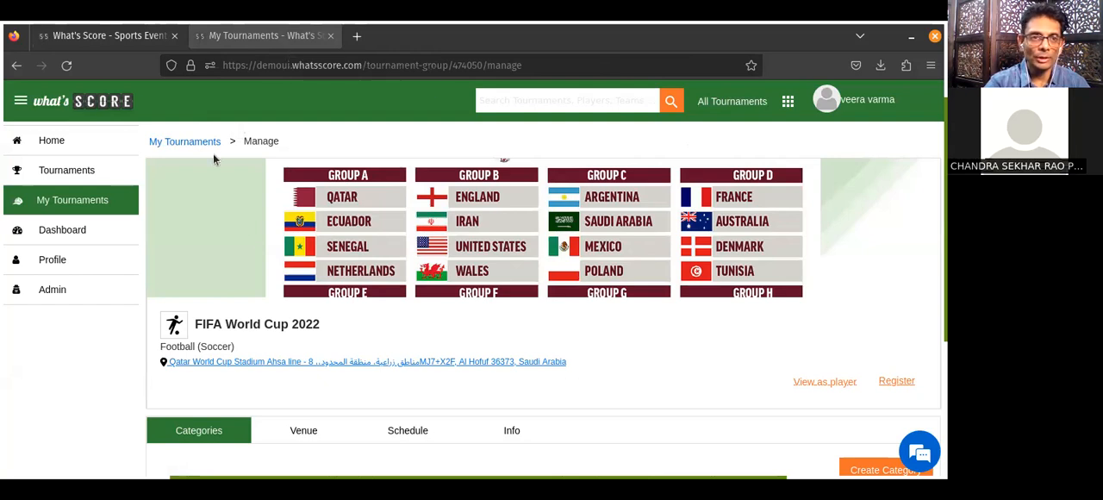
pyautogui.click(108, 35)
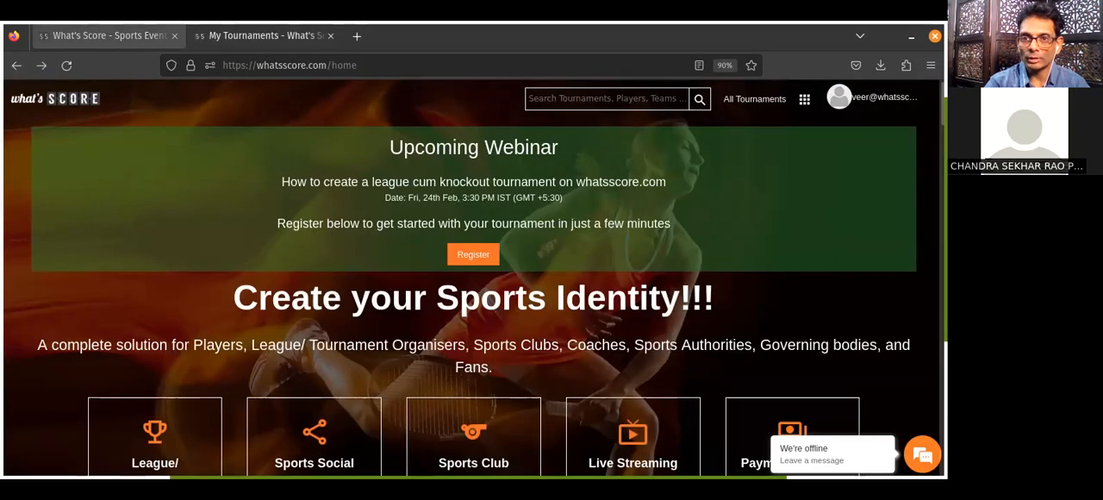
# Open the tournament creation form from the list of all tournaments and review its fields.
pyautogui.click(762, 105)
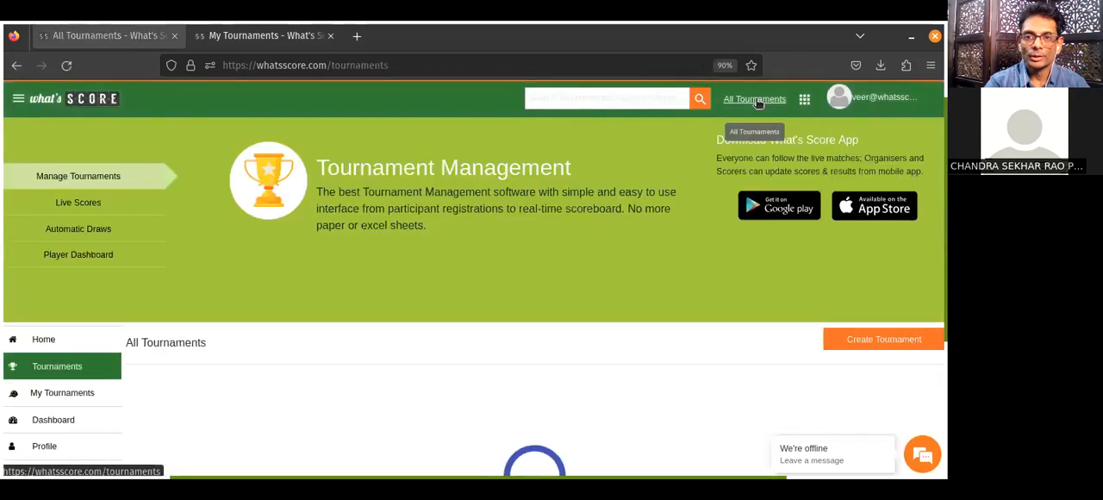
pyautogui.click(867, 341)
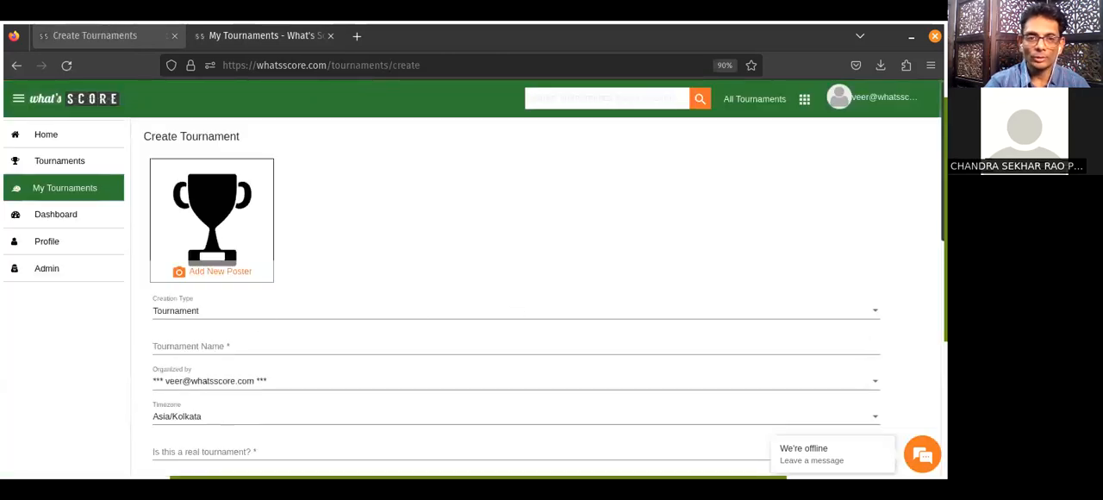
pyautogui.scroll(-5, 534, 293)
pyautogui.scroll(2, 565, 169)
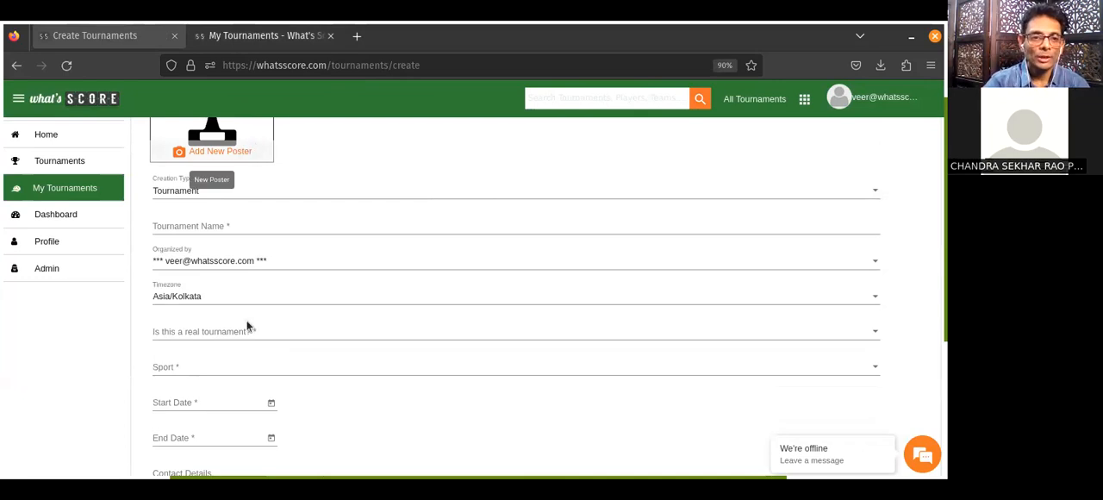
# Browse the sports available for the new tournament without choosing one.
pyautogui.click(176, 360)
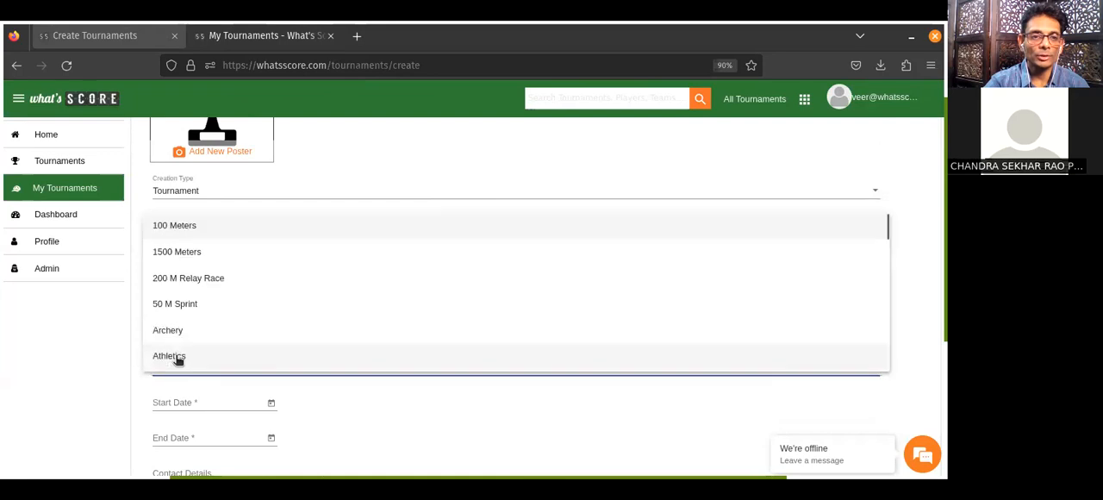
pyautogui.scroll(-6, 199, 305)
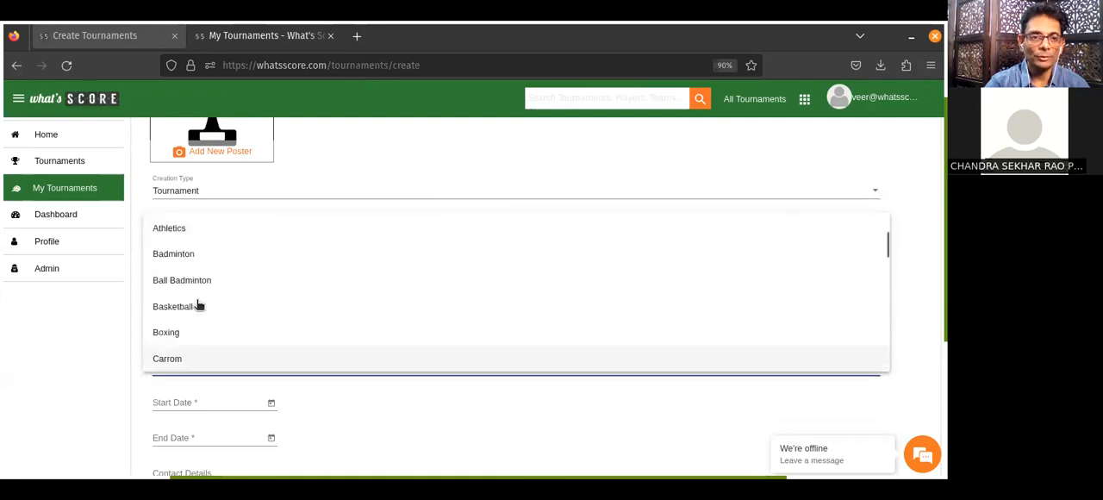
pyautogui.scroll(-4, 198, 304)
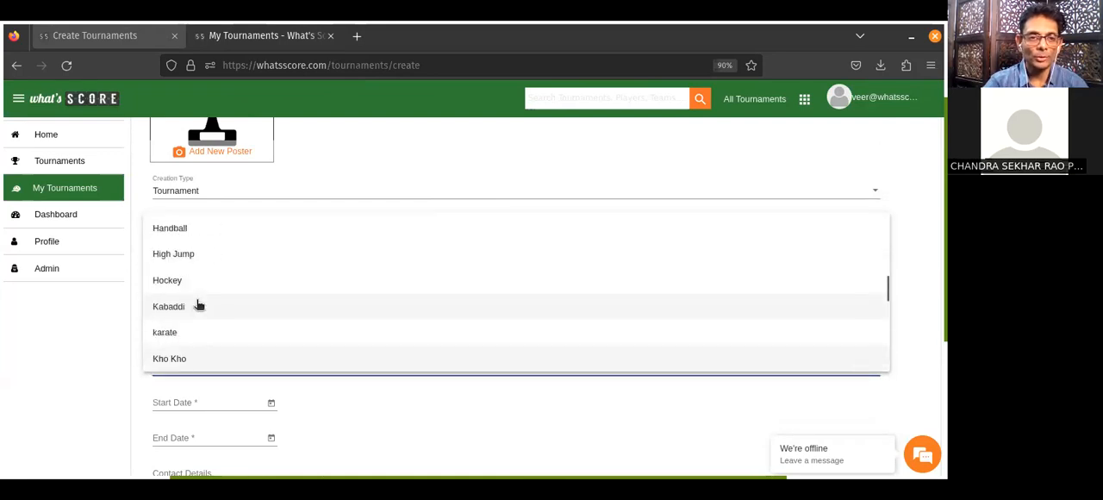
pyautogui.scroll(-3, 198, 304)
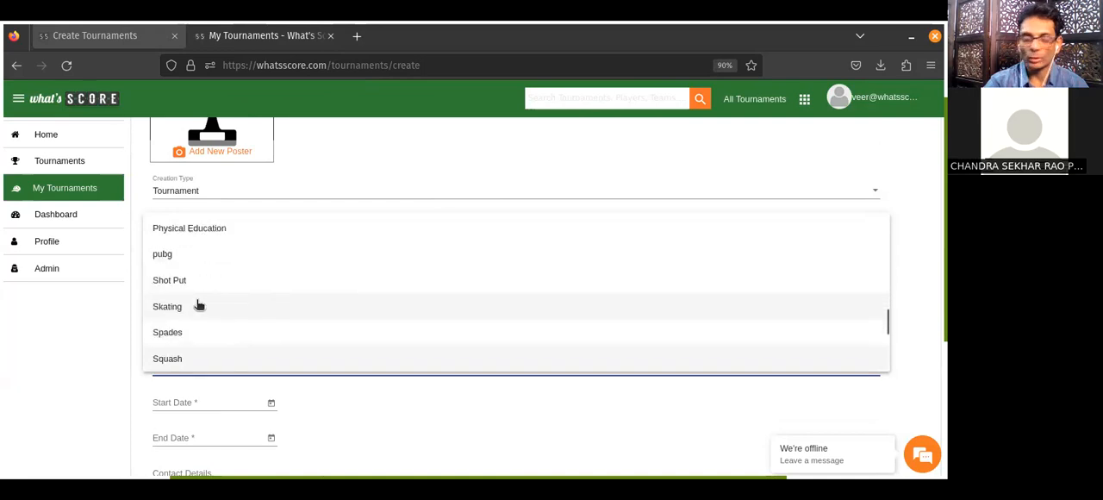
pyautogui.scroll(-3, 198, 304)
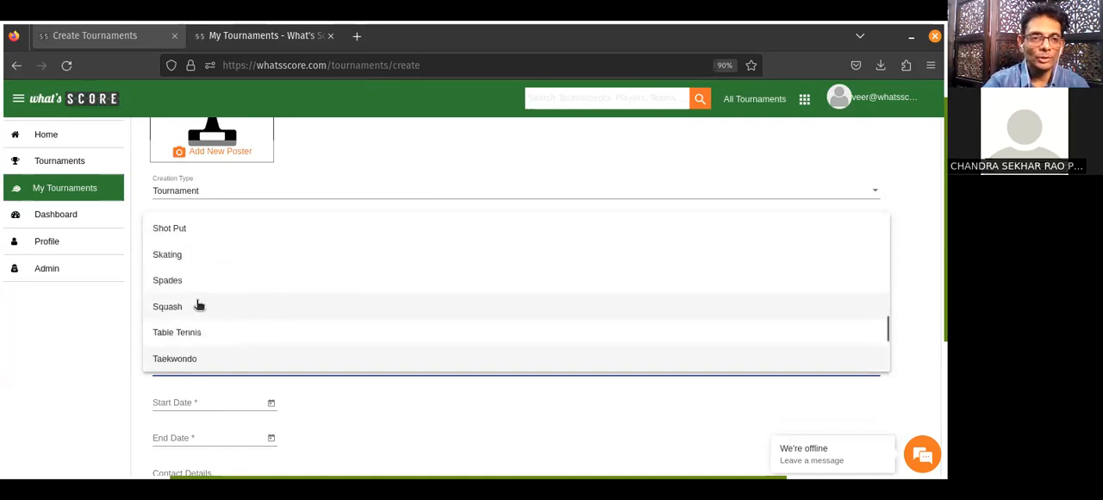
pyautogui.click(75, 336)
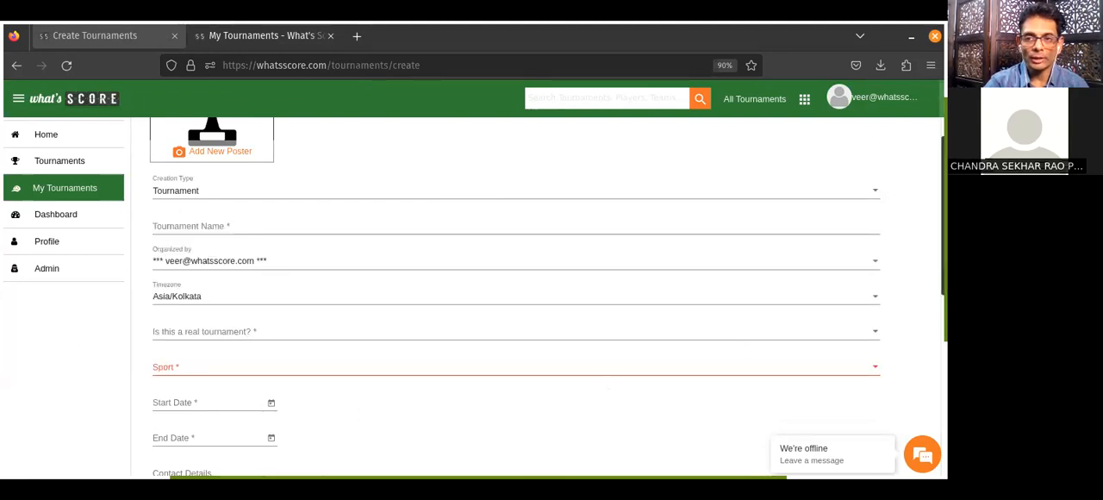
# Search the new tournament's location suggestions for "gachi" without choosing one.
pyautogui.scroll(-4, 445, 320)
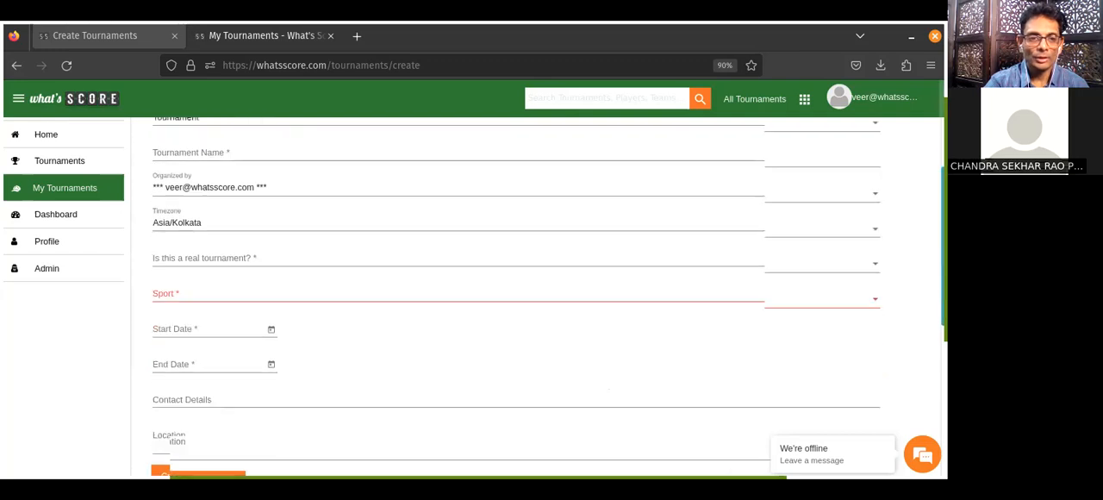
pyautogui.click(243, 286)
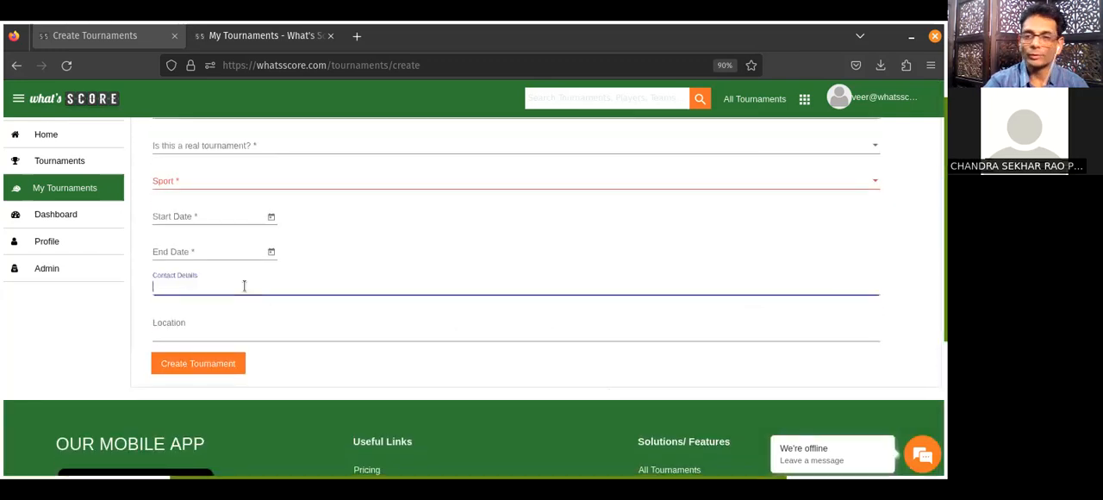
pyautogui.click(193, 334)
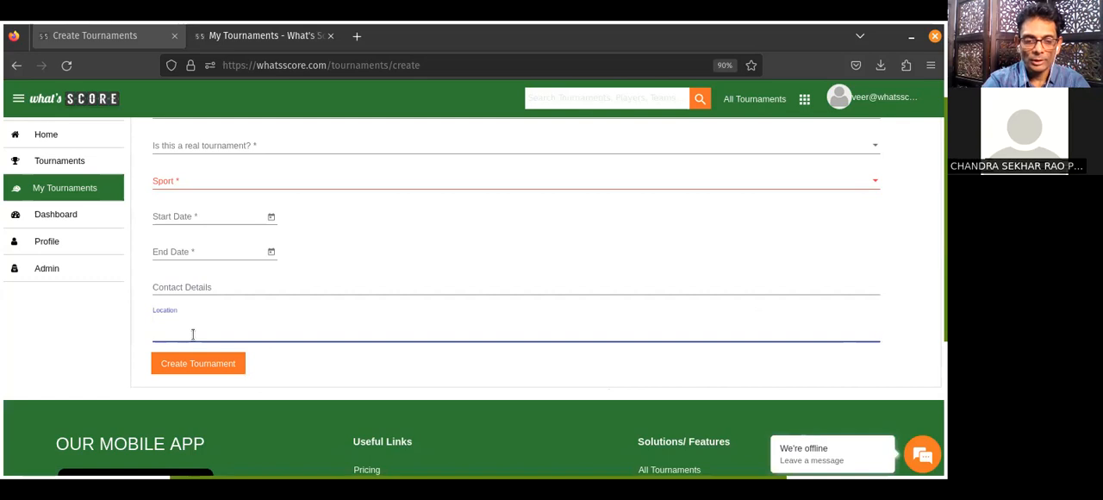
pyautogui.write('gachi')
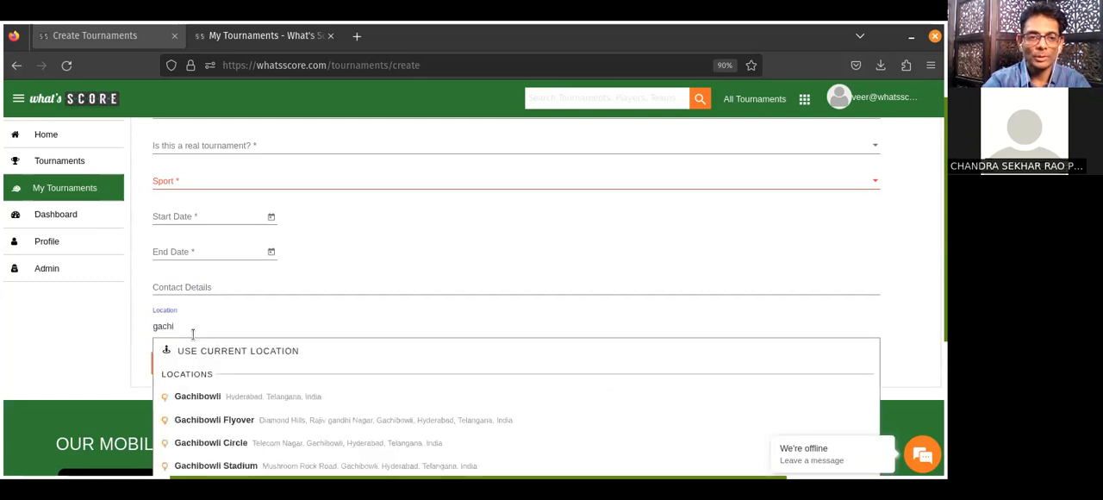
pyautogui.click(109, 342)
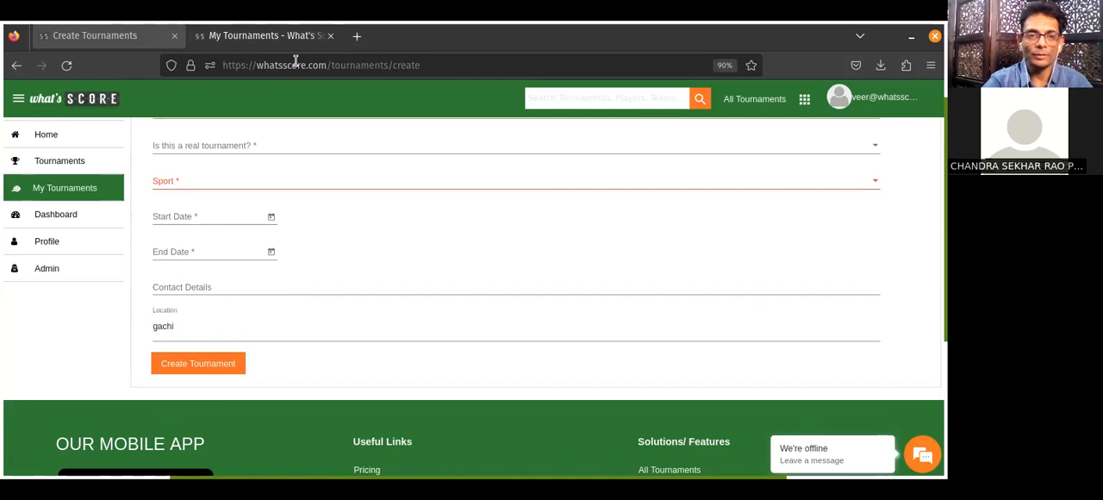
# Switch to the FIFA World Cup 2022 tournament and create a category named "League cum knockout" with the prefilled dates and location.
pyautogui.click(249, 40)
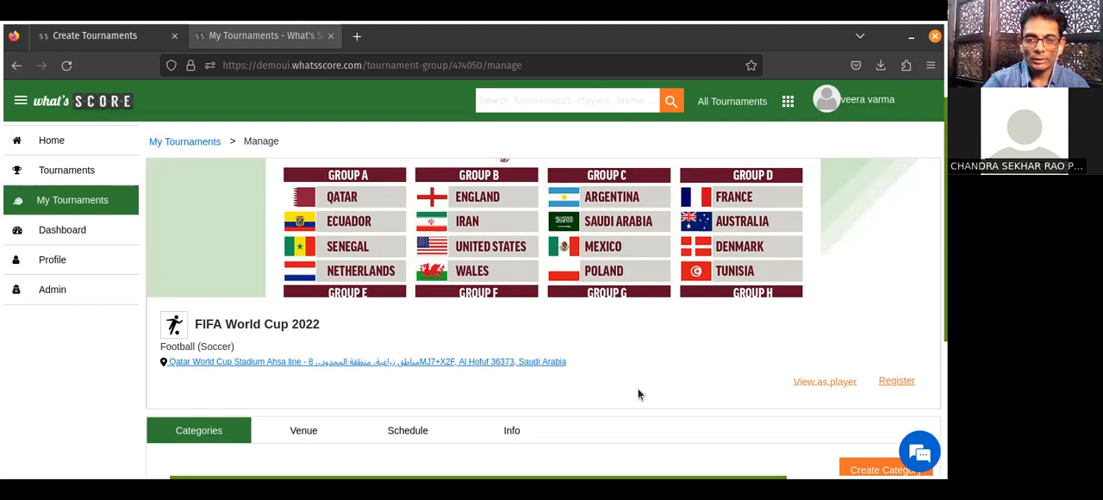
pyautogui.scroll(-1, 638, 394)
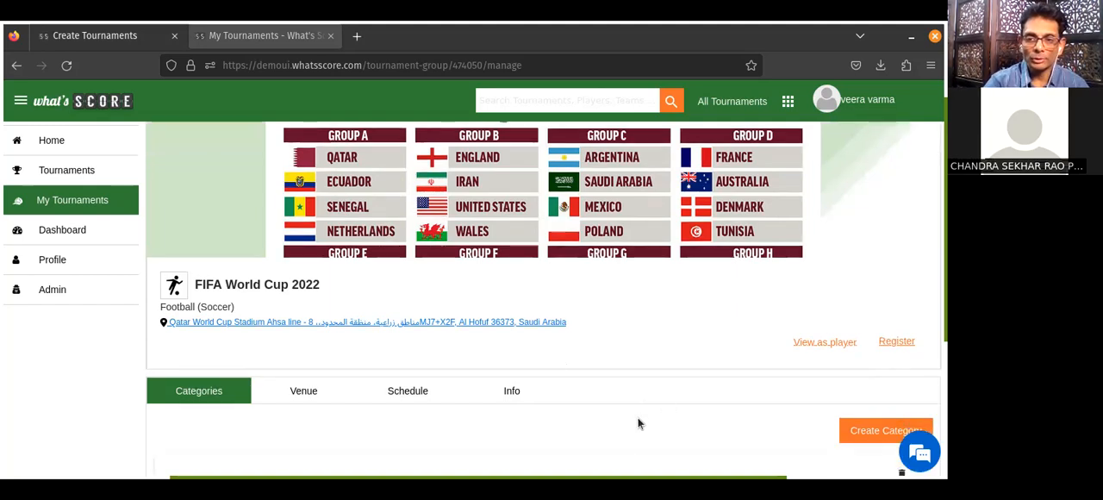
pyautogui.click(880, 439)
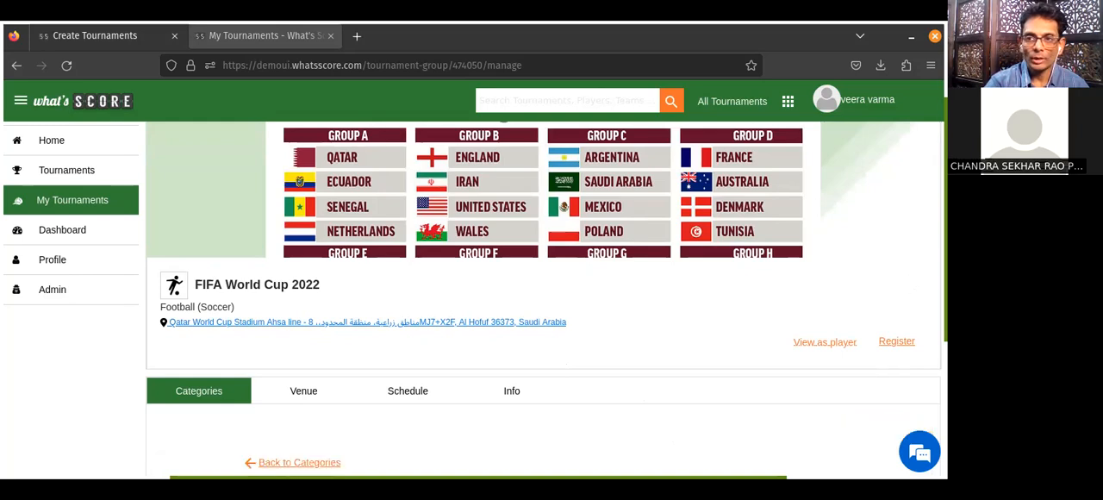
pyautogui.scroll(-4, 446, 211)
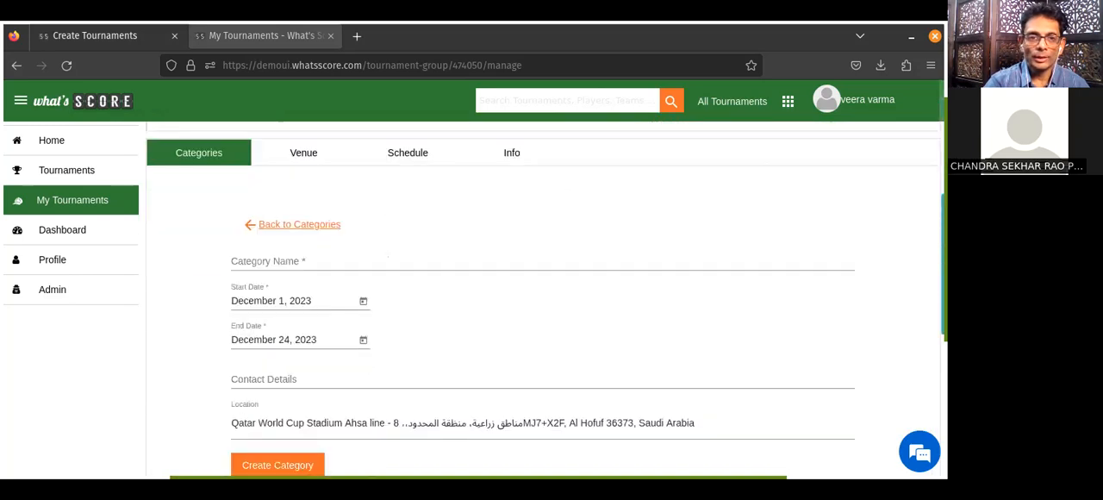
pyautogui.click(303, 253)
pyautogui.write('League cum knockout')
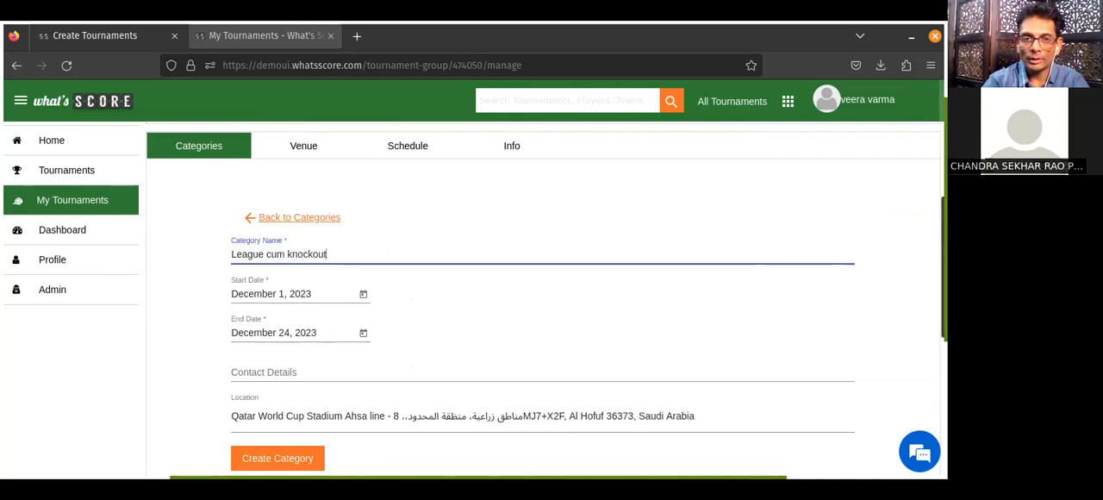
pyautogui.scroll(-2, 446, 252)
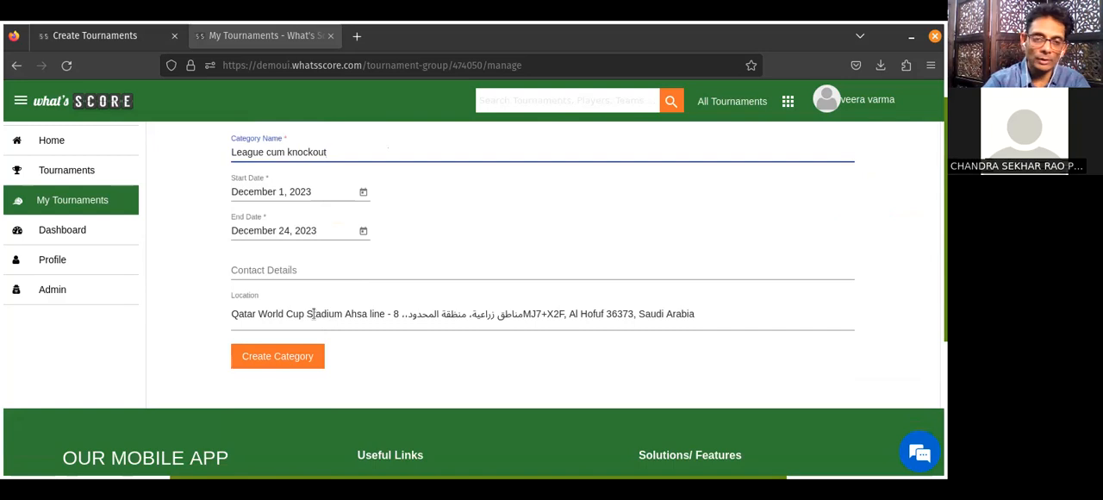
pyautogui.click(271, 358)
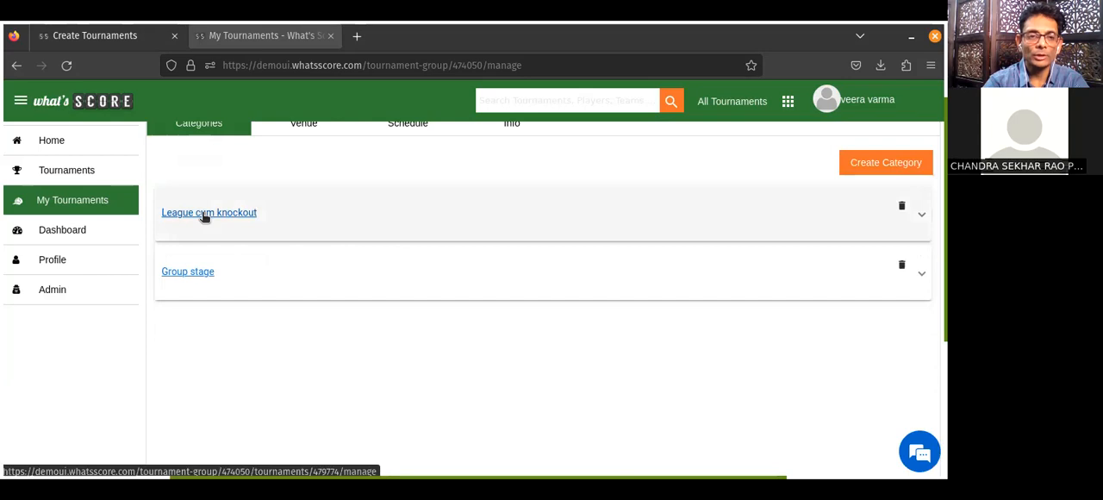
# Open the "League cum knockout" category and set its participant type to Team and team type to Men's Team.
pyautogui.click(203, 213)
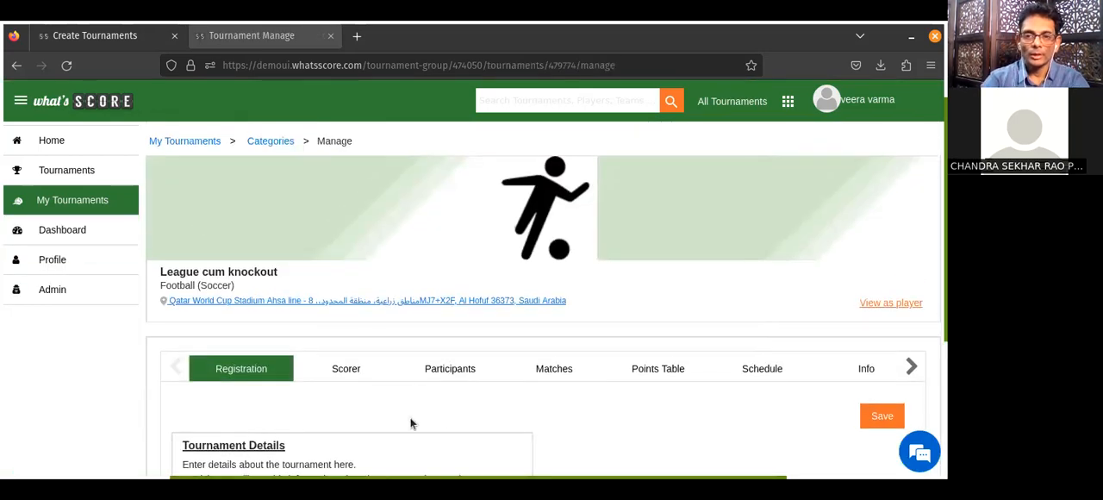
pyautogui.scroll(-2, 410, 423)
pyautogui.scroll(-2, 410, 423)
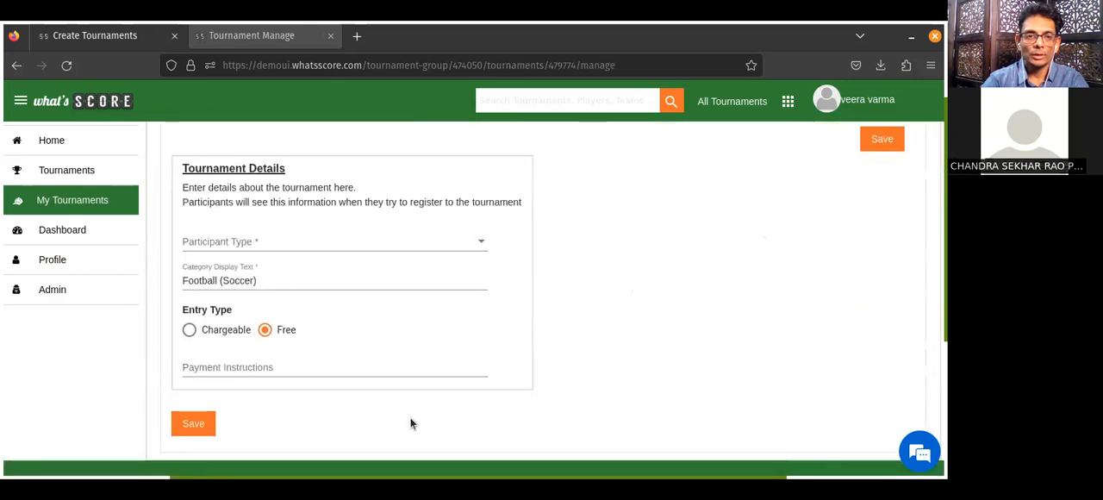
pyautogui.click(285, 249)
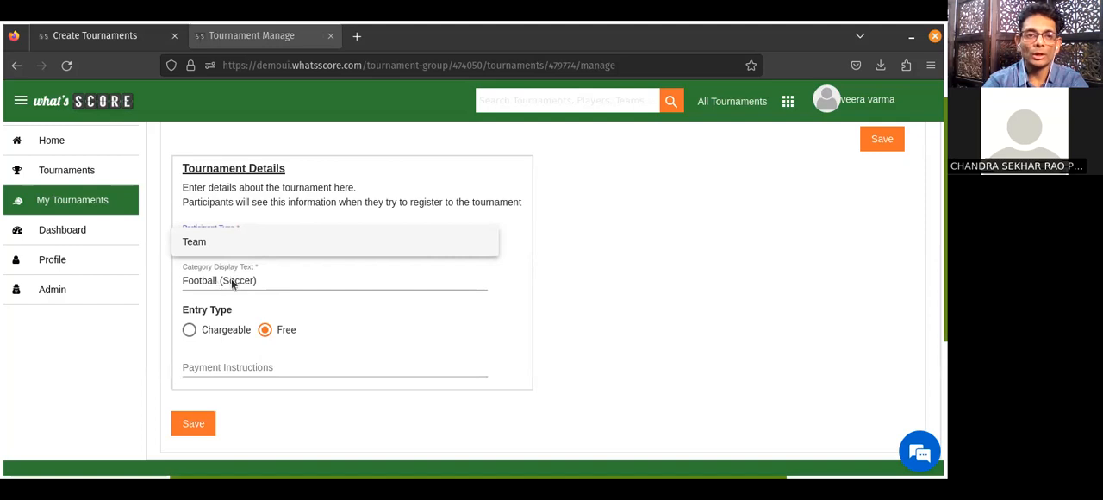
pyautogui.click(193, 247)
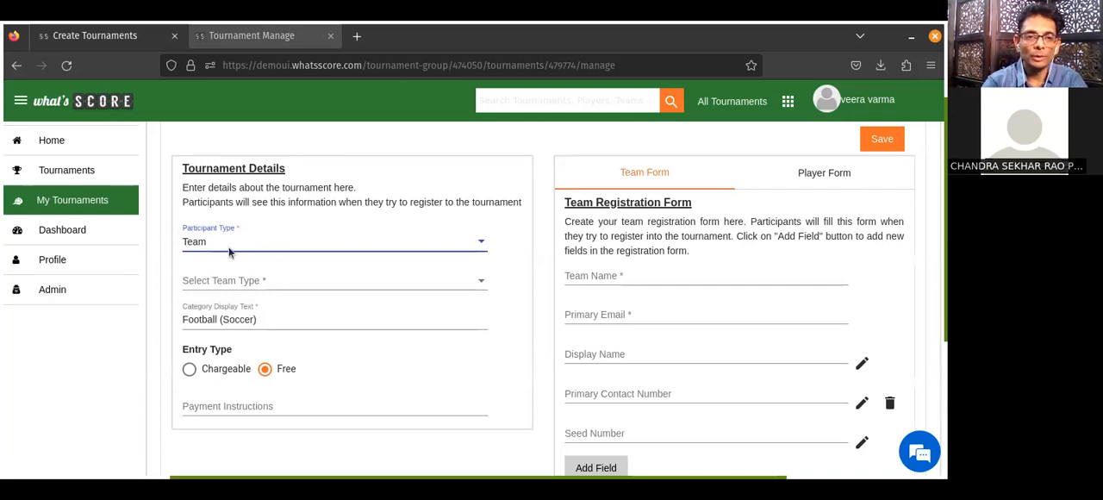
pyautogui.click(301, 285)
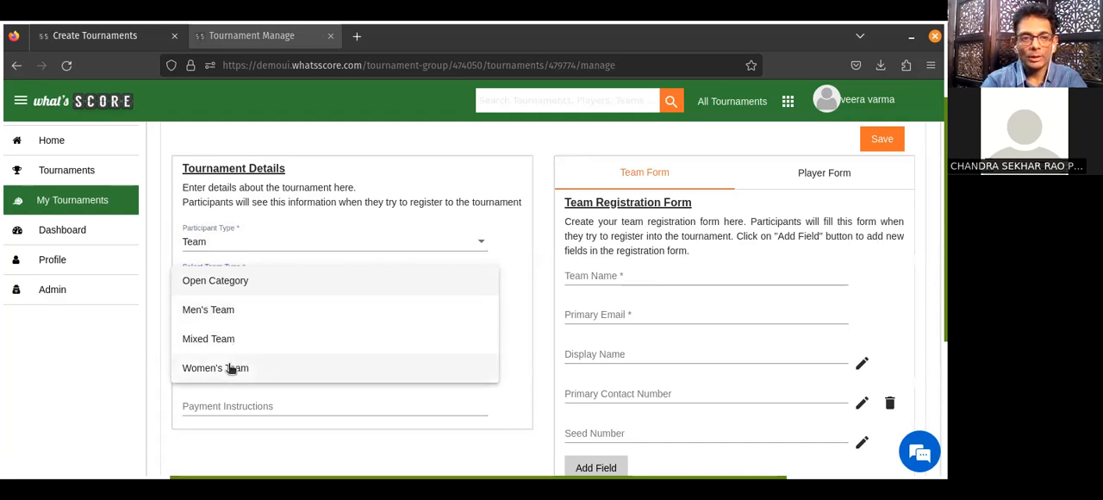
pyautogui.click(224, 311)
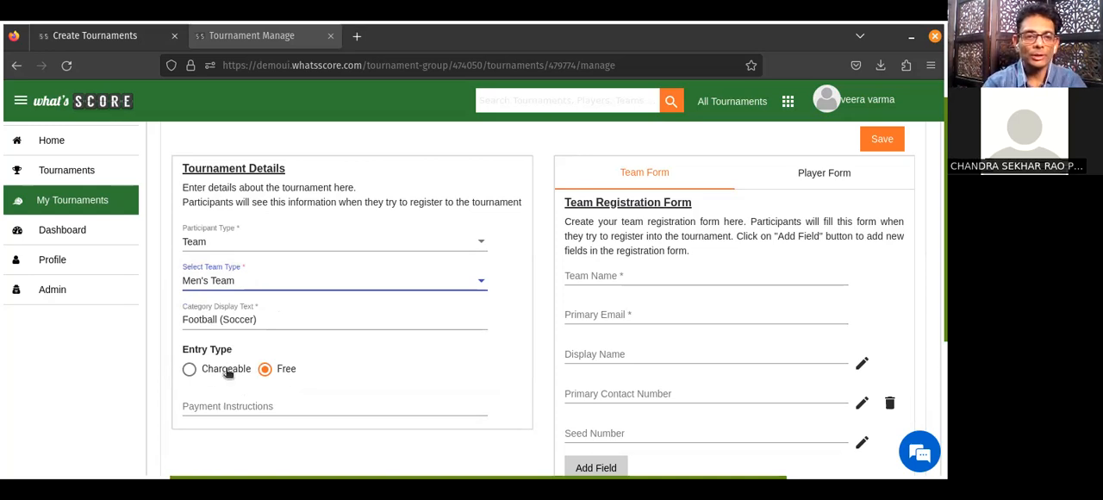
# Make the category's entry chargeable with a fee of 1999 INR, leaving the payment instructions empty.
pyautogui.click(189, 371)
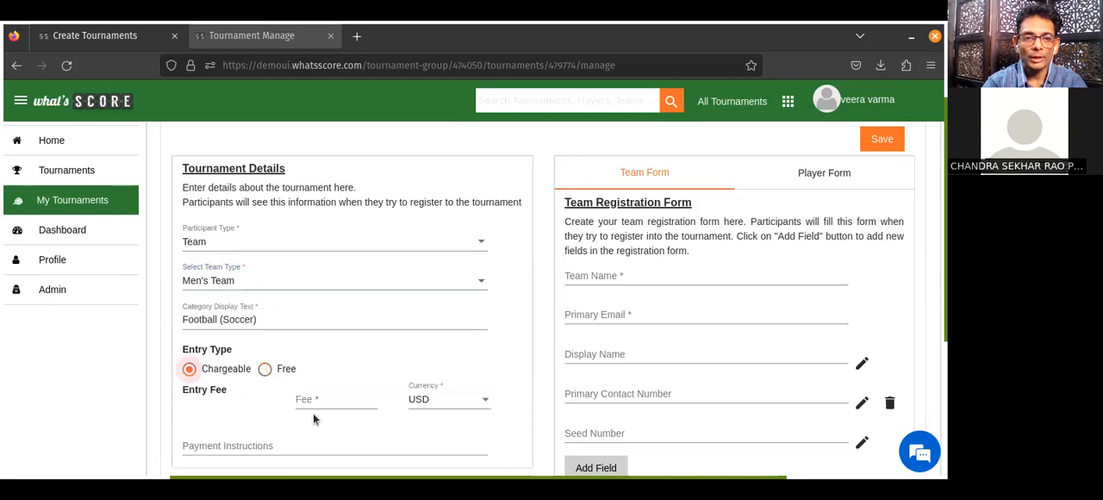
pyautogui.click(444, 407)
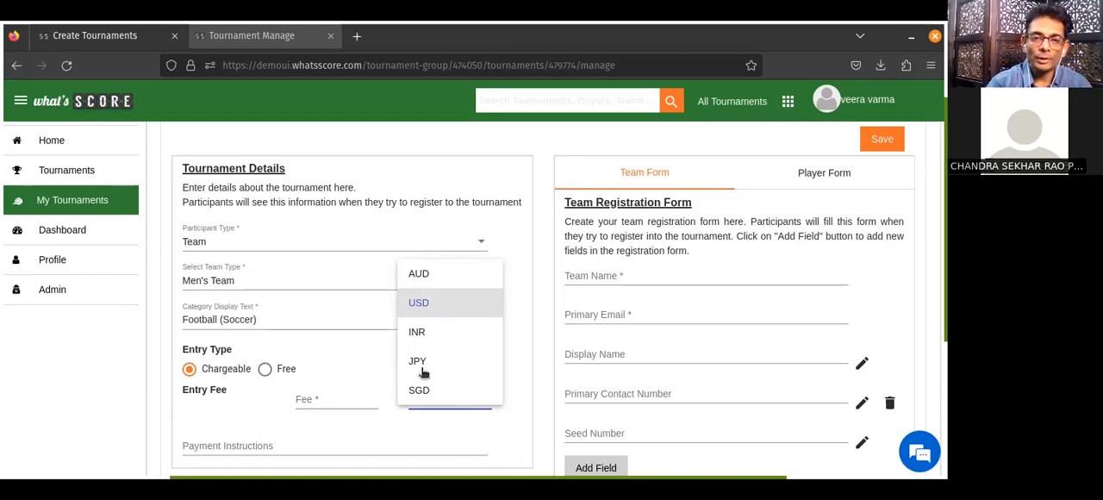
pyautogui.click(416, 331)
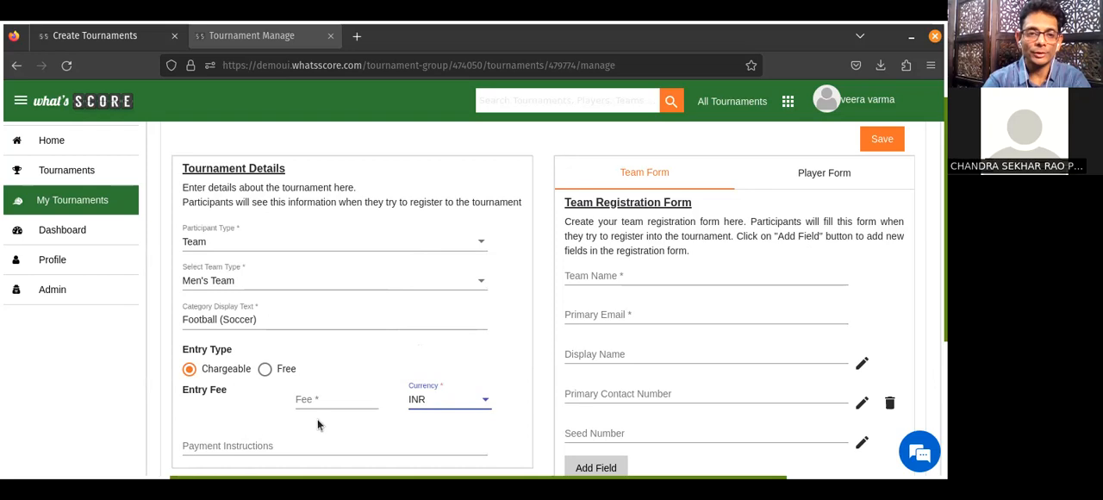
pyautogui.click(336, 395)
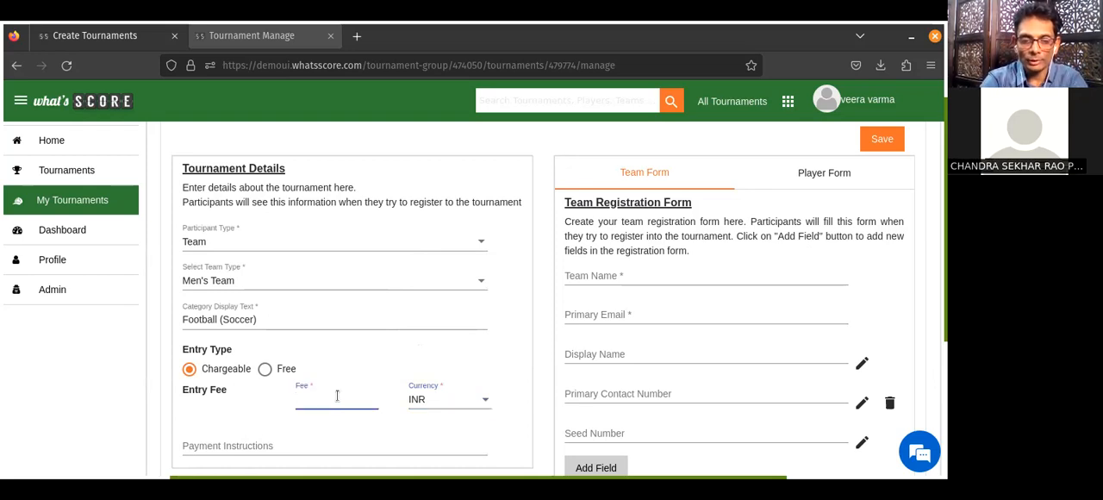
pyautogui.write('1999')
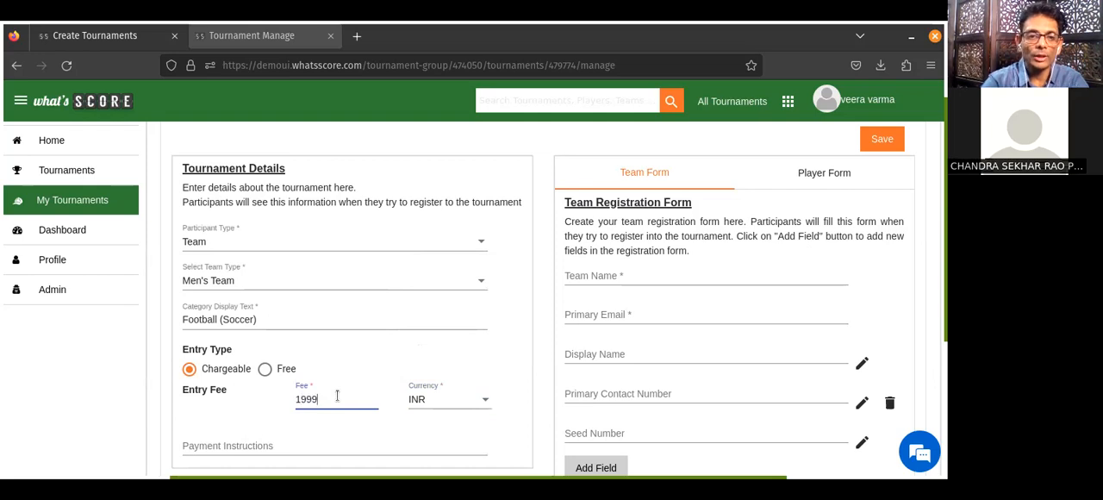
pyautogui.click(279, 446)
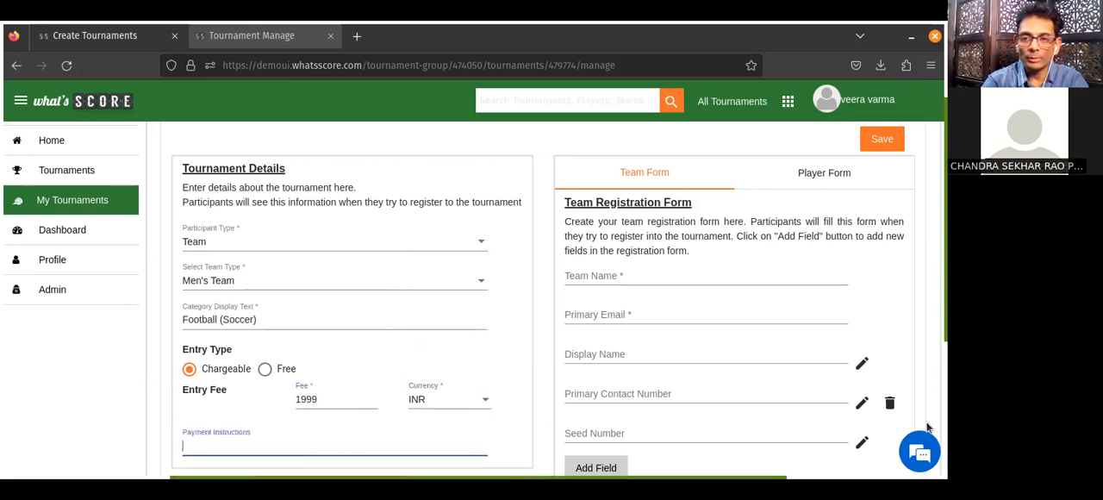
pyautogui.scroll(-3, 217, 317)
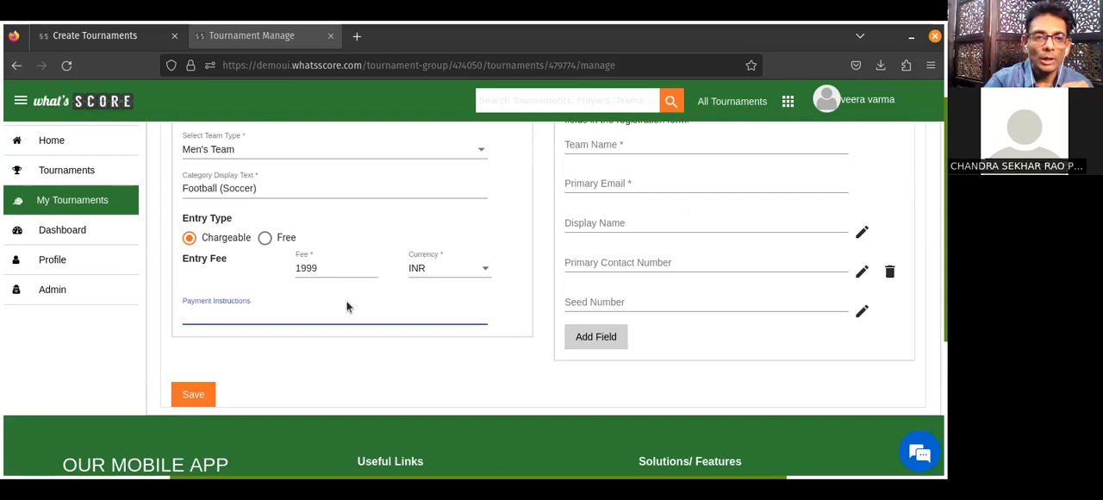
# Set the category's entry type to Free and save the registration details.
pyautogui.click(265, 239)
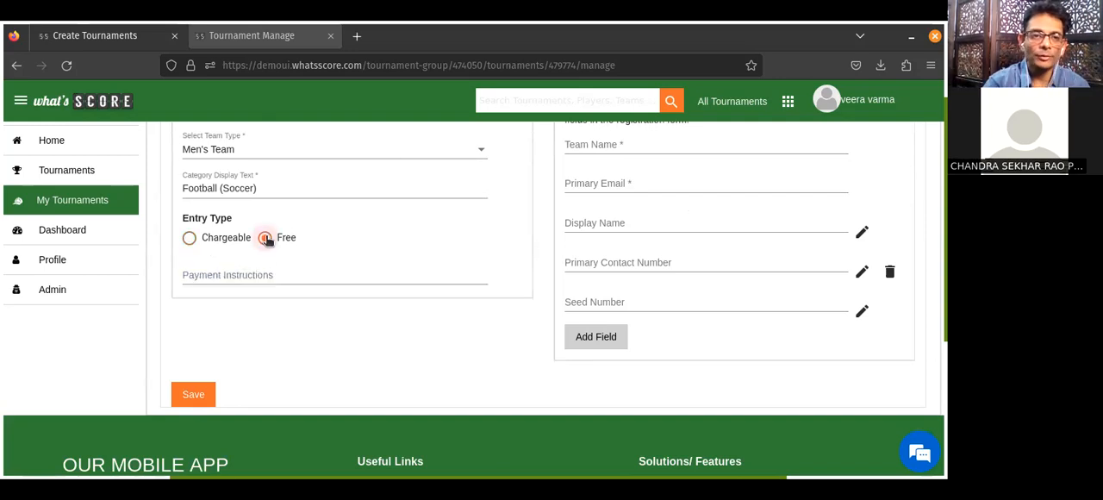
pyautogui.click(196, 243)
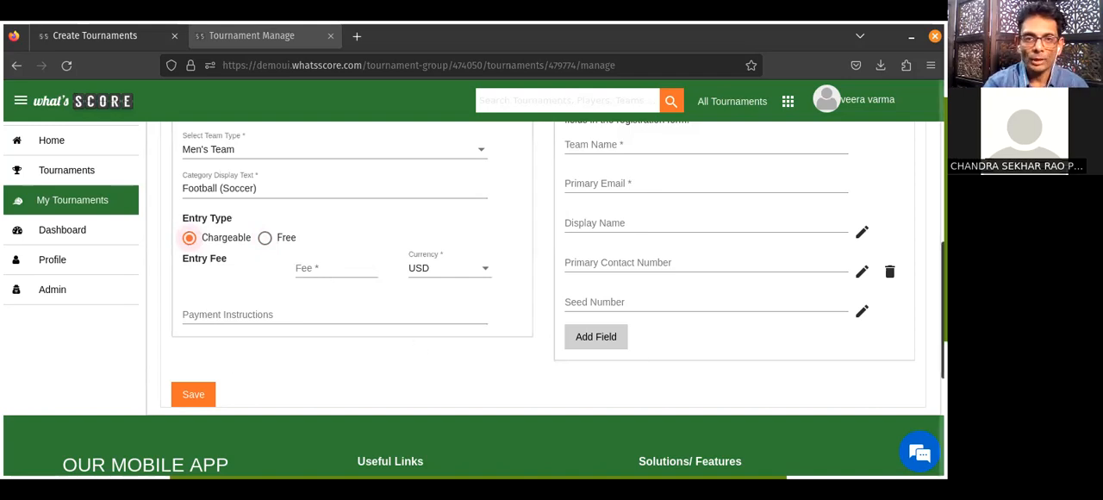
pyautogui.scroll(3, 184, 411)
pyautogui.scroll(-1, 184, 411)
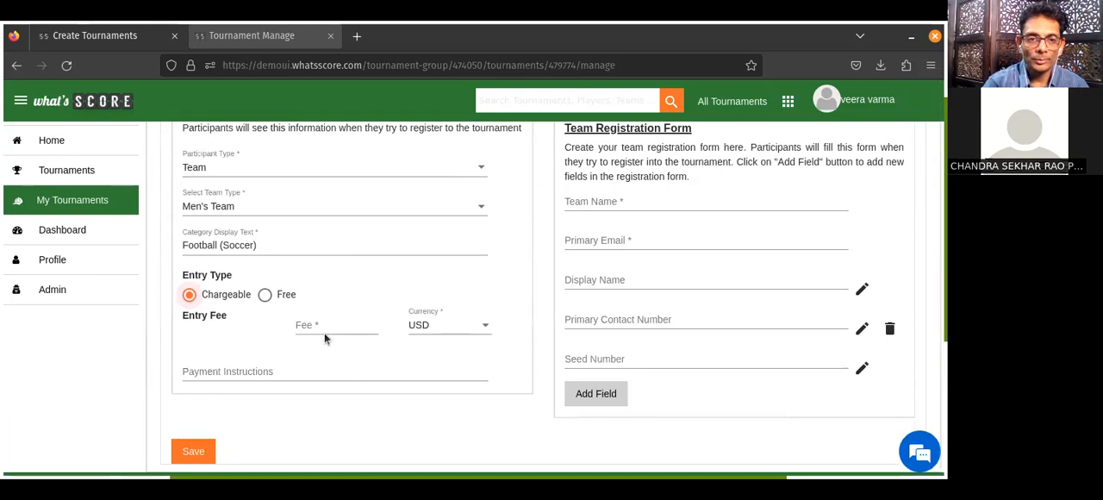
pyautogui.click(265, 295)
pyautogui.click(184, 450)
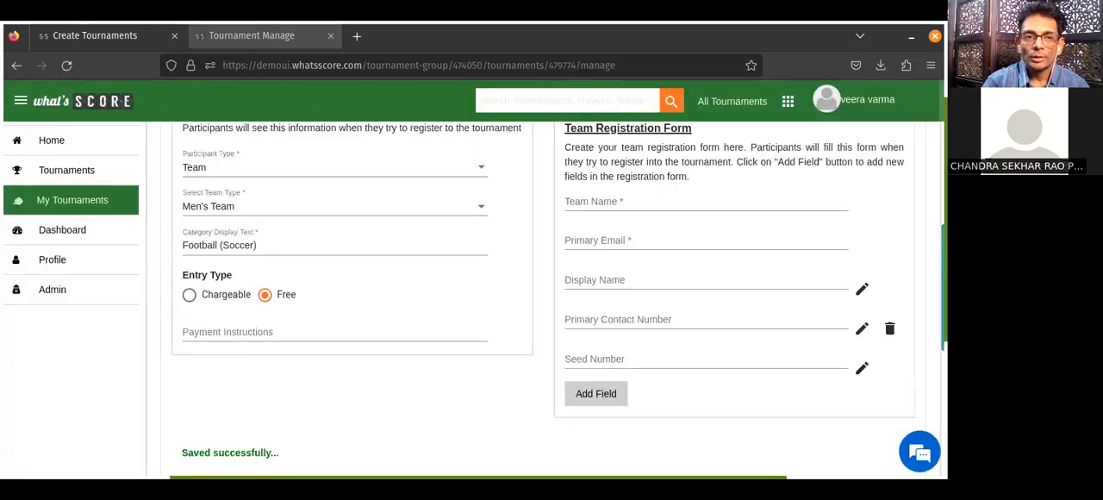
# Add a non-mandatory text box field named "Divison" to the team registration form.
pyautogui.scroll(3, 254, 342)
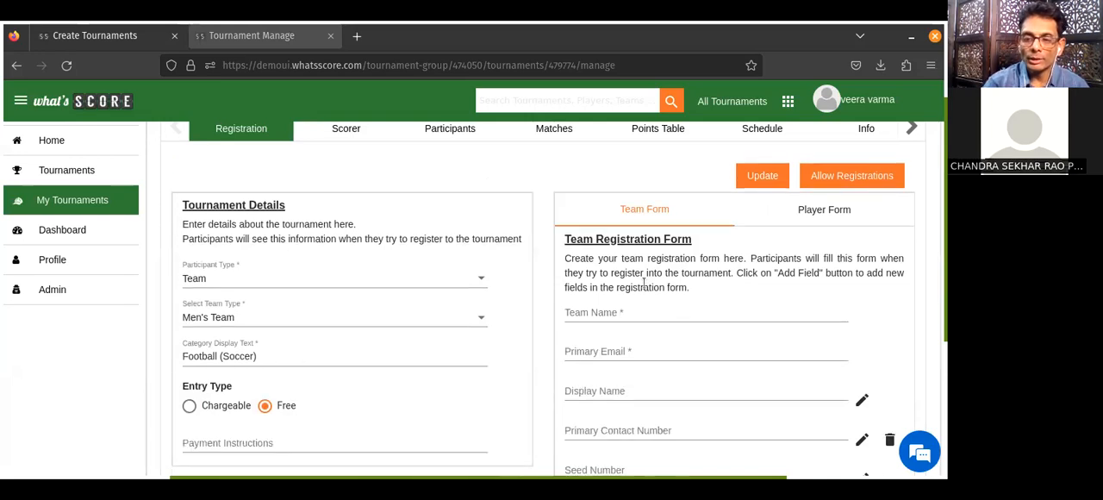
pyautogui.scroll(-1, 643, 282)
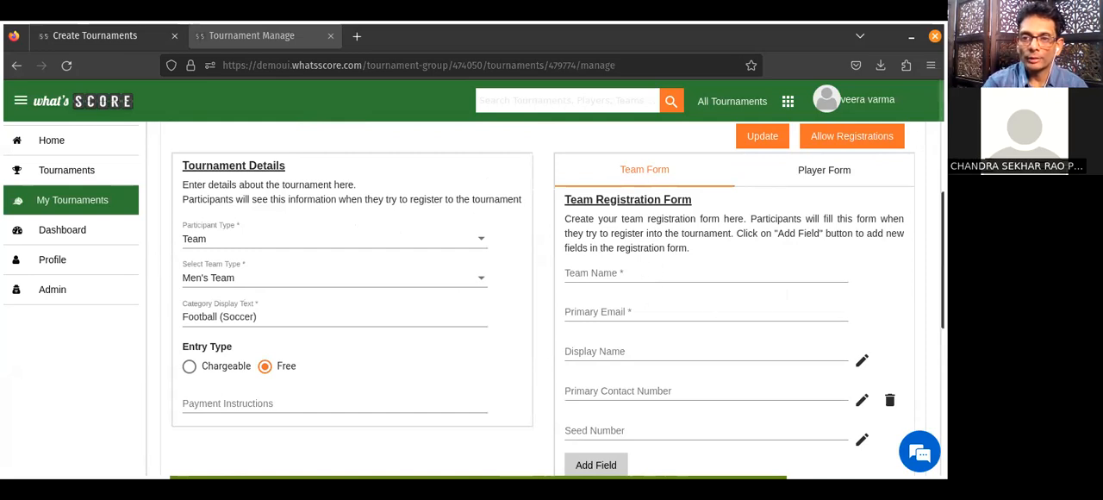
pyautogui.scroll(-1, 543, 293)
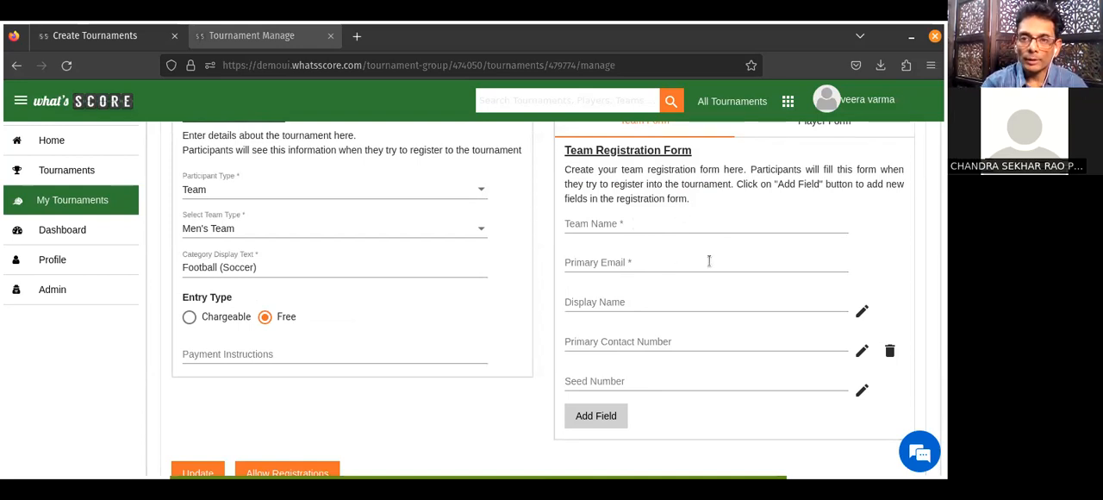
pyautogui.click(591, 415)
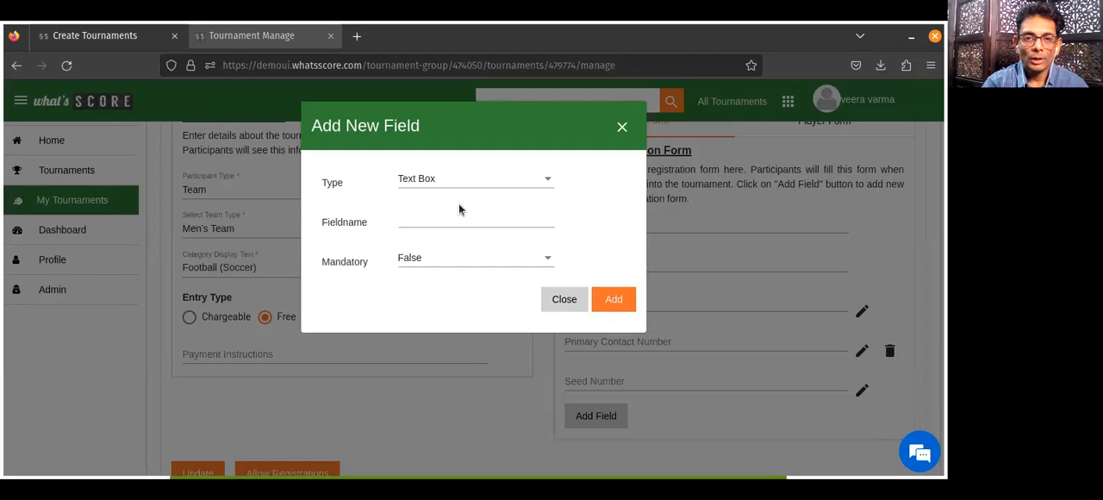
pyautogui.click(441, 178)
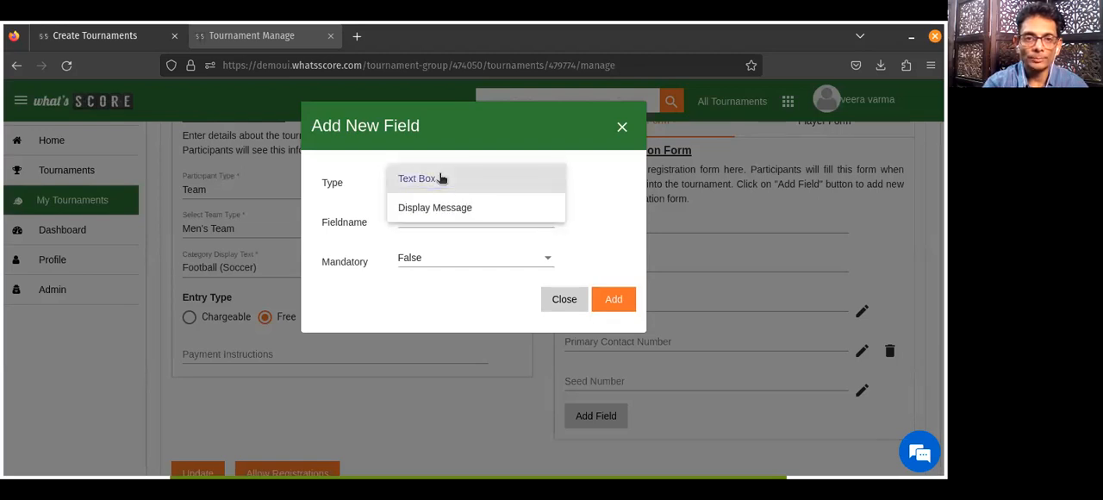
pyautogui.click(440, 178)
pyautogui.click(434, 221)
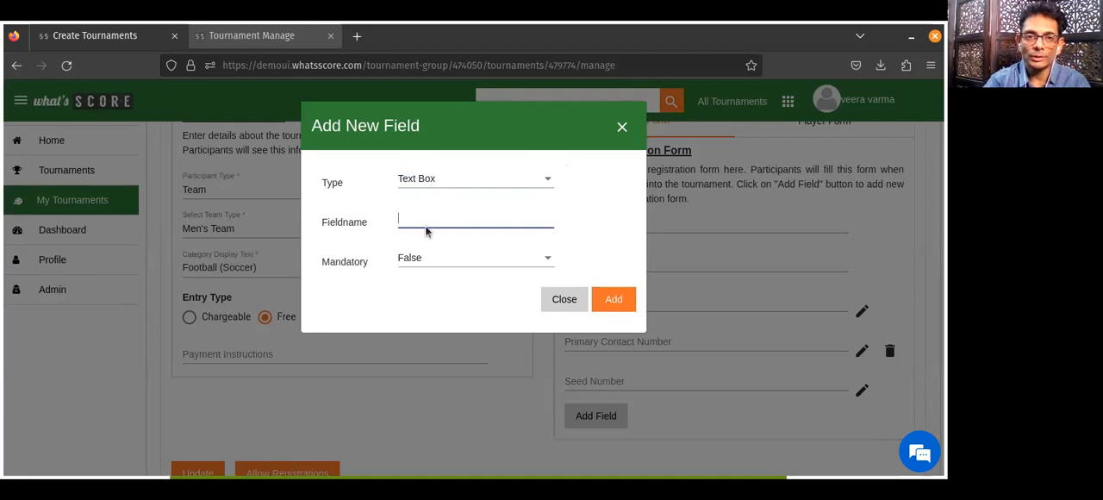
pyautogui.write('B')
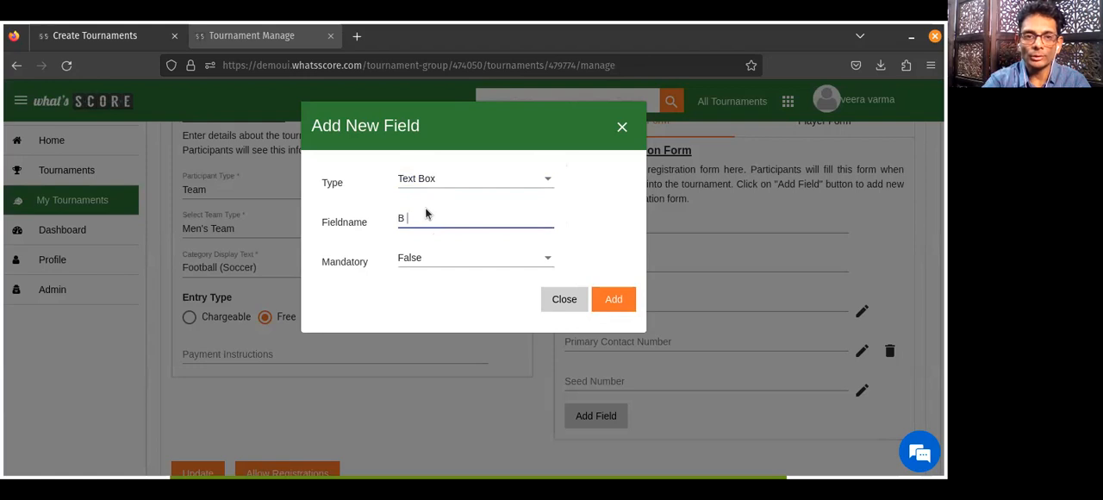
pyautogui.press('BackSpace')
pyautogui.press('BackSpace')
pyautogui.write('Dviison')
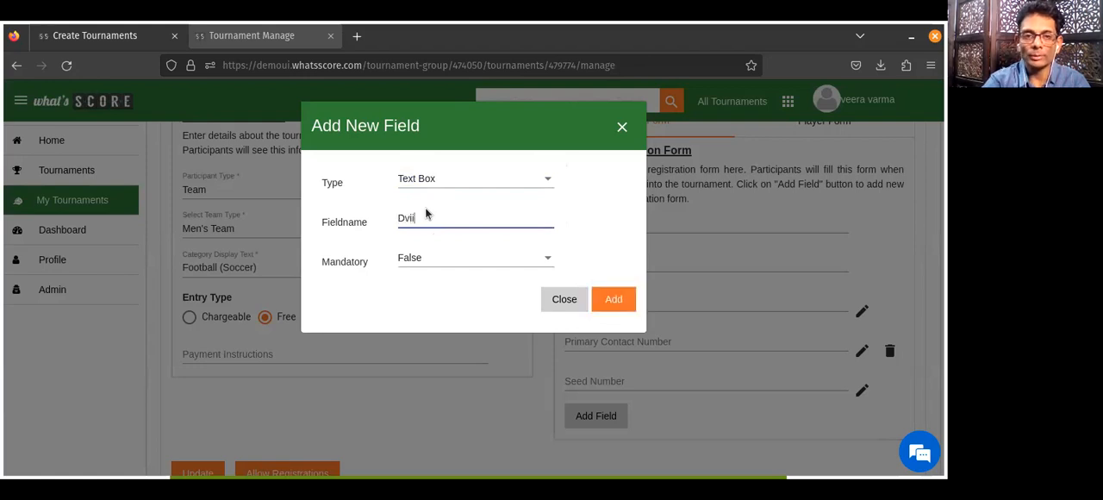
pyautogui.press('Left')
pyautogui.press('Left')
pyautogui.press('Left')
pyautogui.write('i')
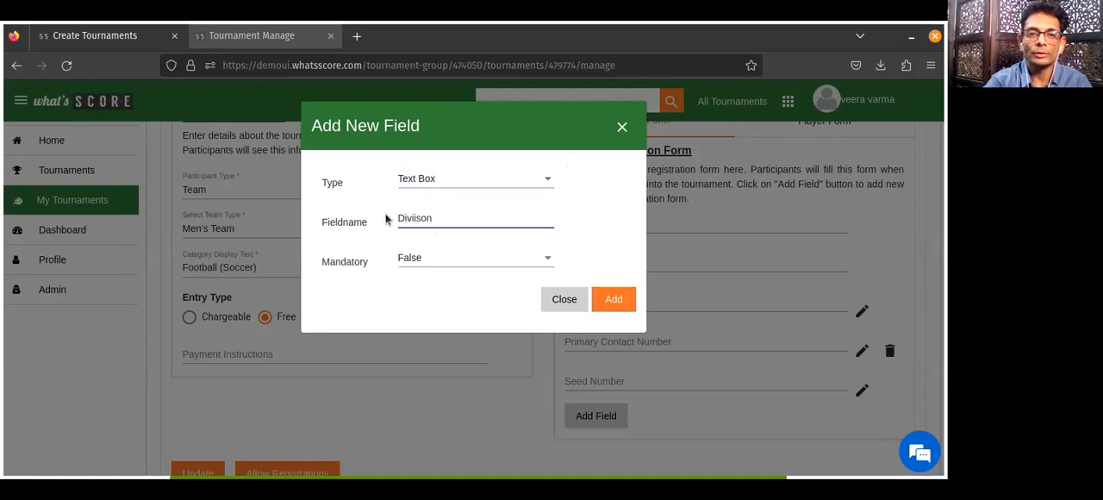
pyautogui.press('BackSpace')
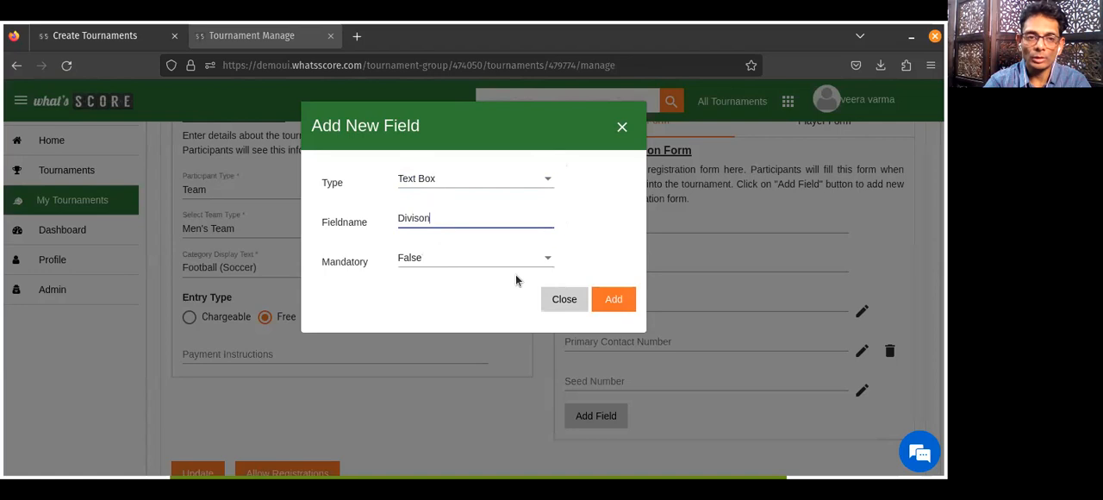
pyautogui.click(615, 298)
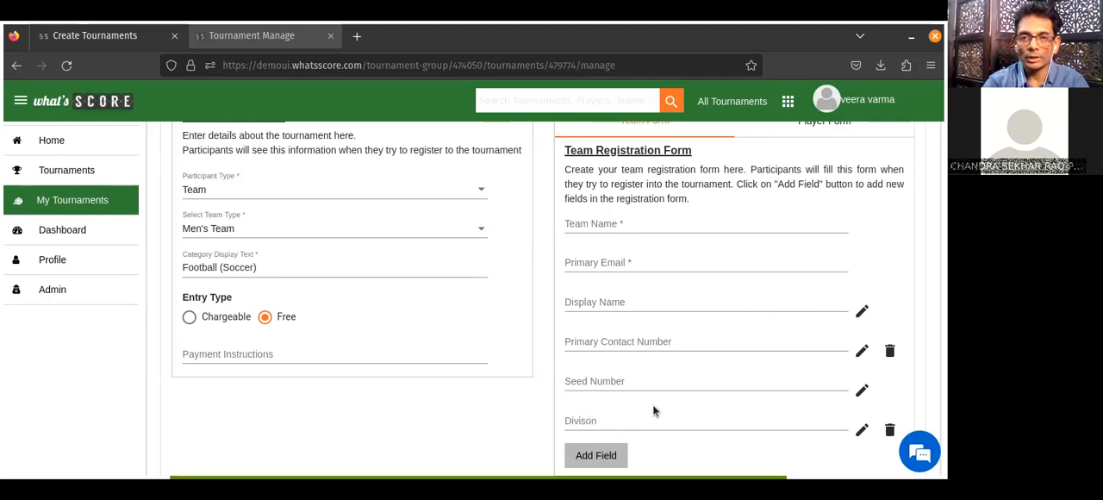
# Update the category's registration details and view the player registration form before returning to the team form.
pyautogui.scroll(-1, 474, 299)
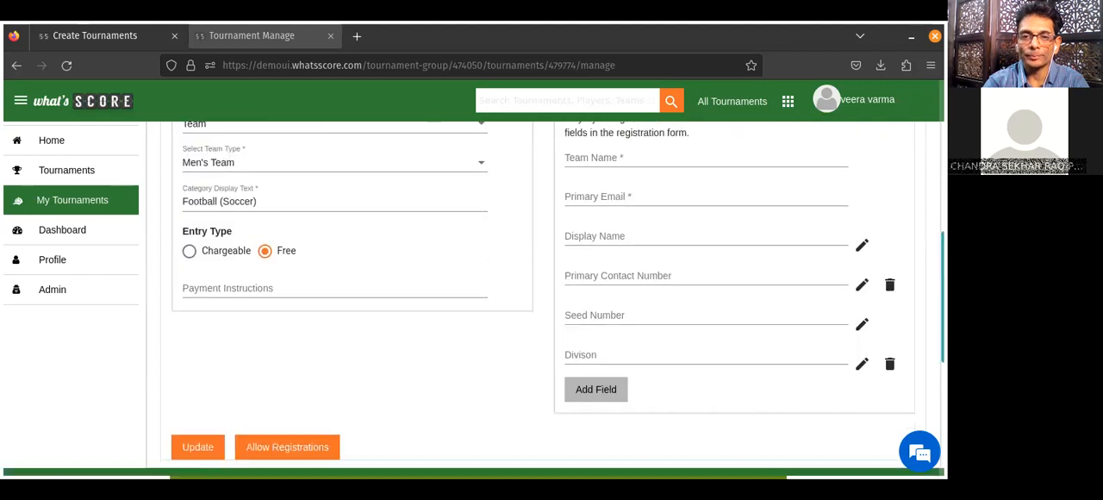
pyautogui.scroll(2, 474, 299)
pyautogui.scroll(-1, 776, 258)
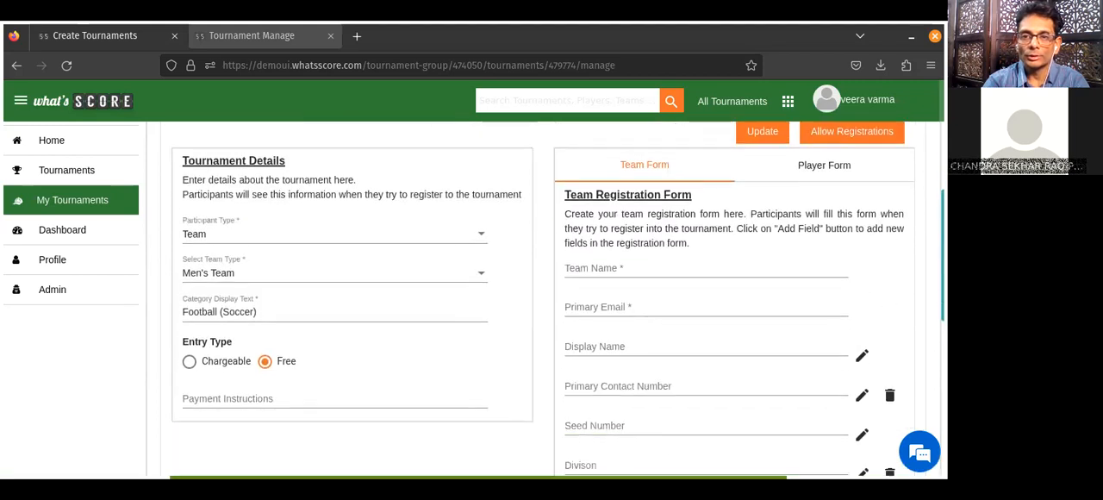
pyautogui.click(757, 135)
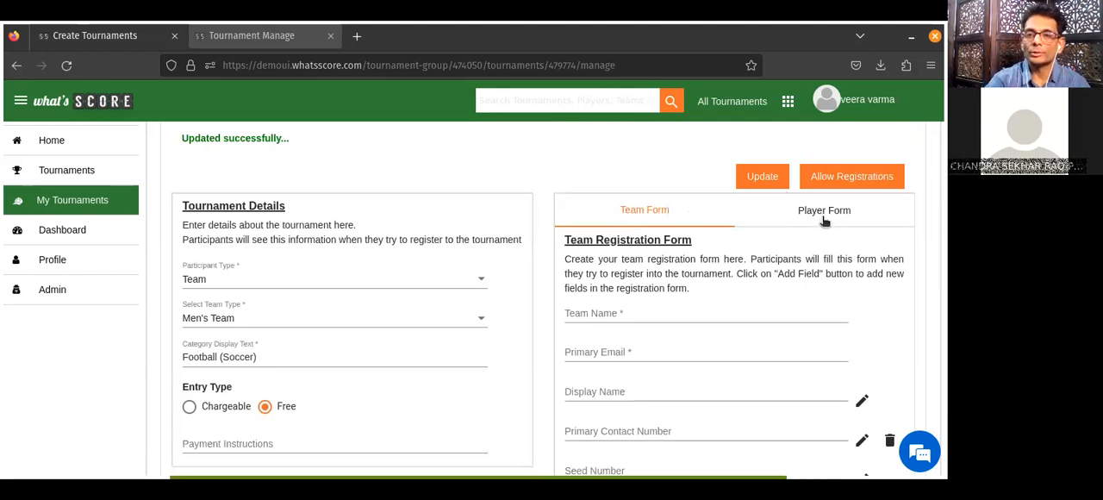
pyautogui.click(823, 221)
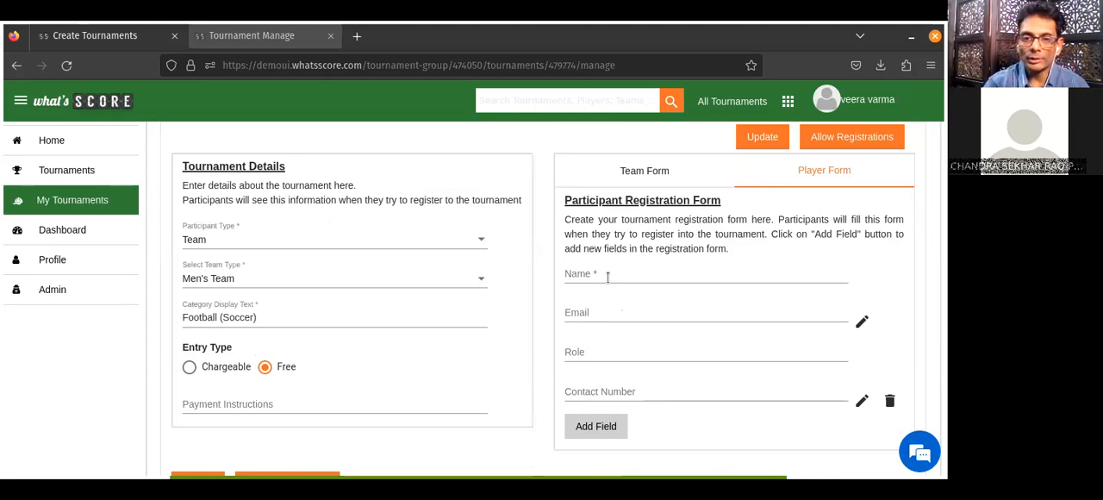
pyautogui.click(654, 173)
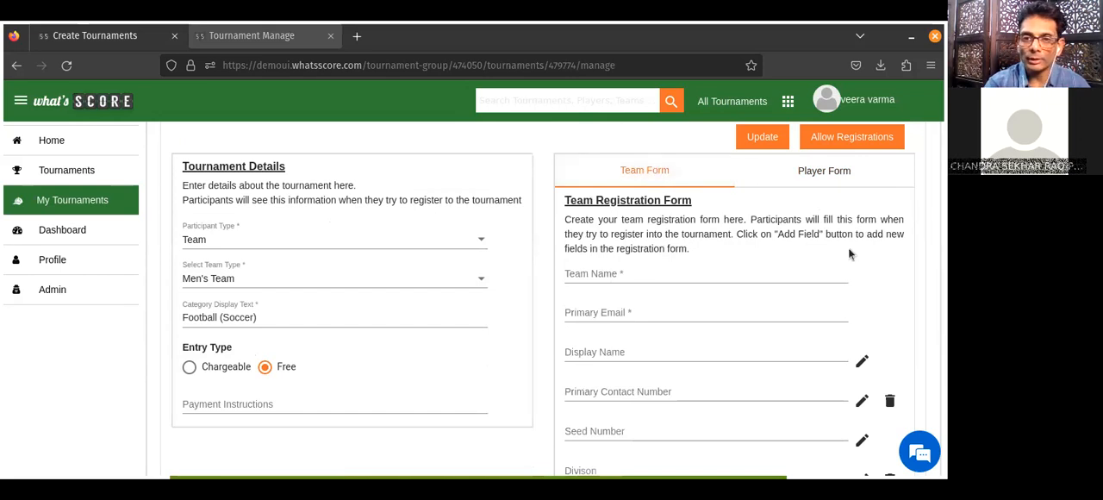
# Open the category for registrations and confirm that its details and form become locked.
pyautogui.scroll(-3, 473, 299)
pyautogui.scroll(3, 473, 299)
pyautogui.scroll(-3, 543, 299)
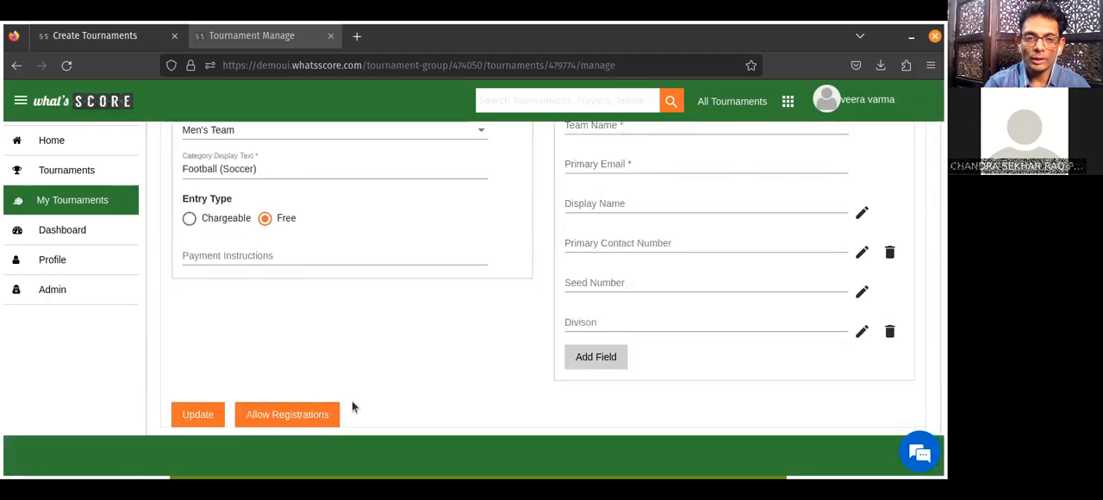
pyautogui.click(308, 418)
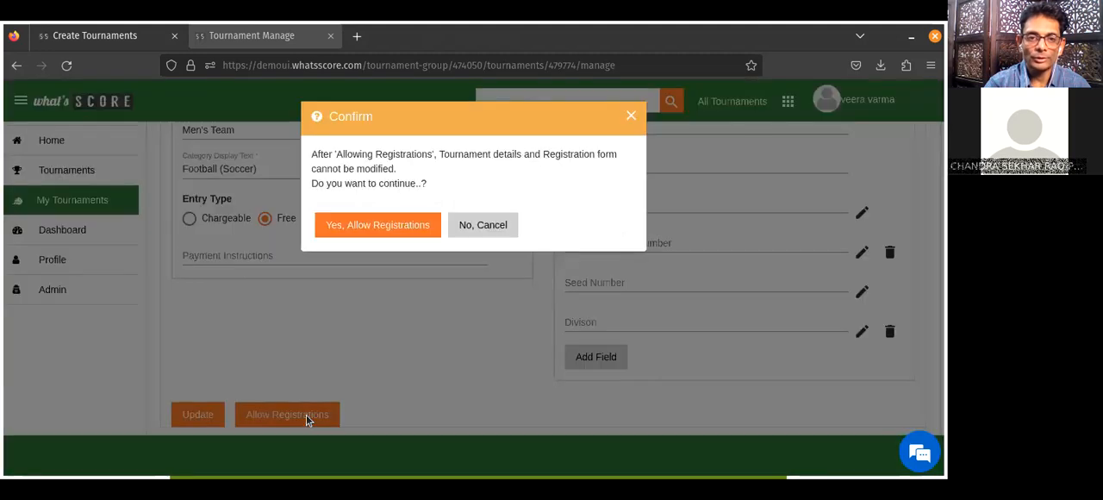
pyautogui.click(364, 217)
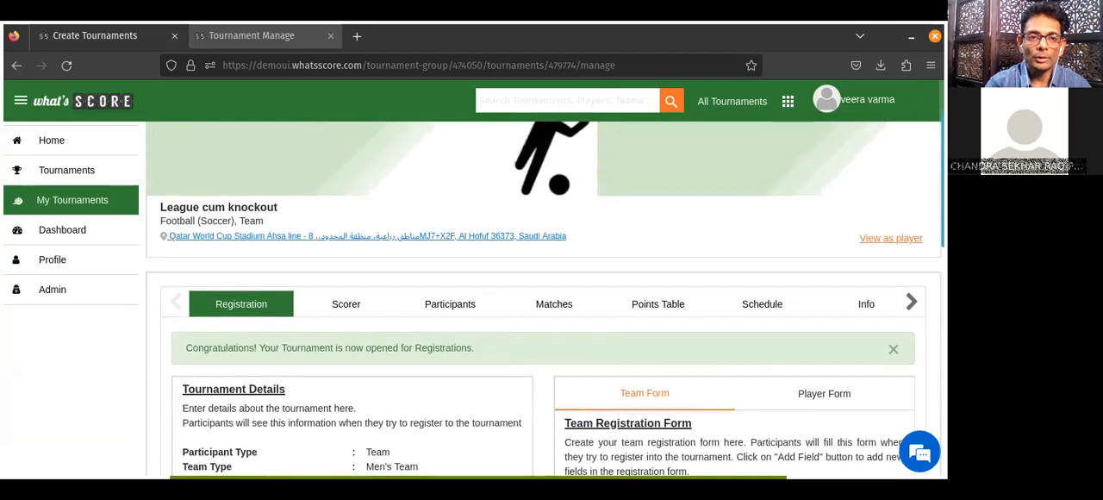
pyautogui.click(589, 62)
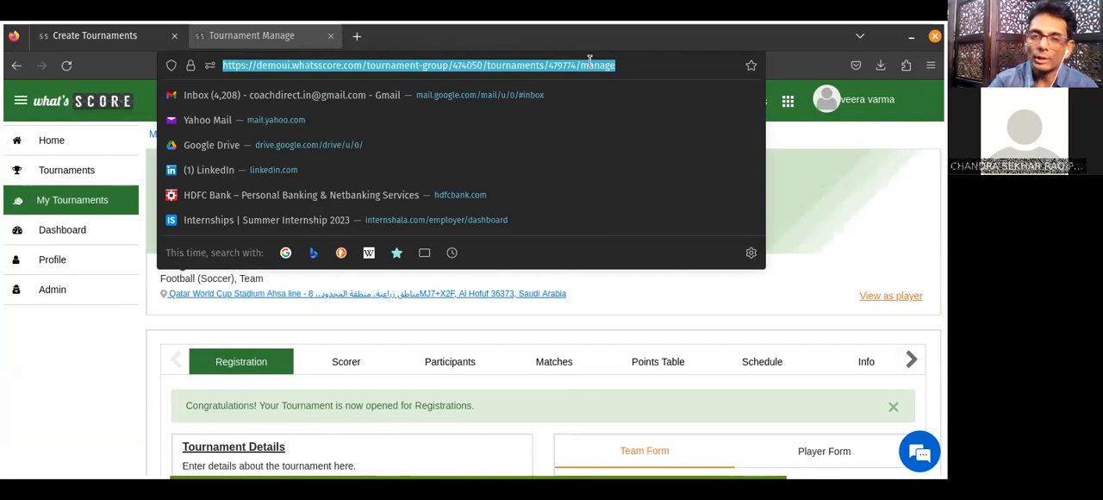
pyautogui.click(858, 183)
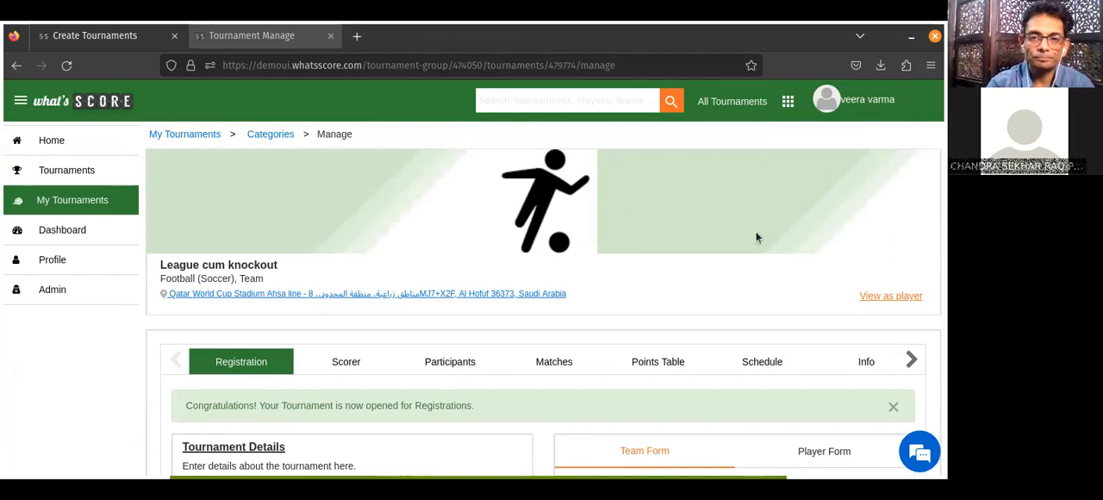
# Start registering a new team among the participants, entering India as the team name and filling in its primary email.
pyautogui.scroll(-3, 897, 227)
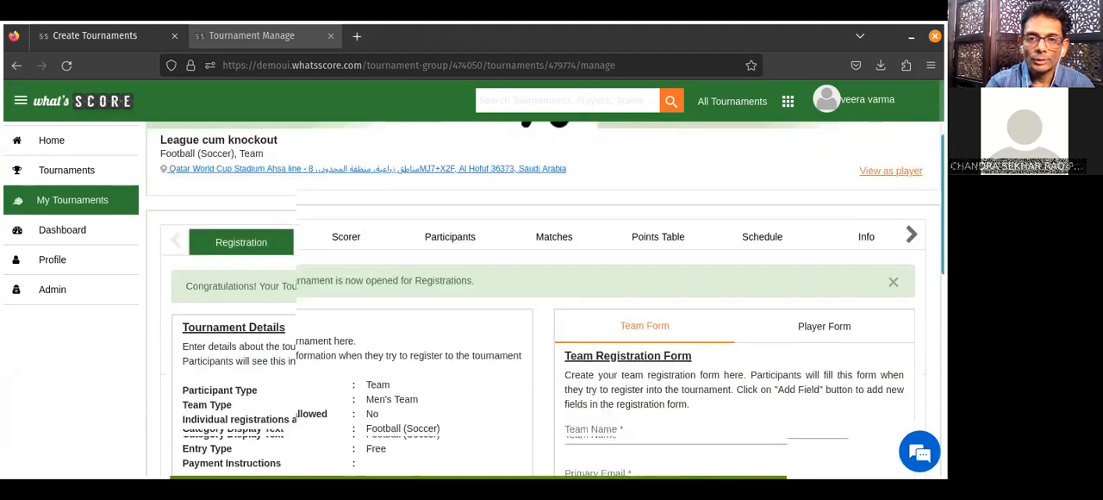
pyautogui.moveTo(942, 236); pyautogui.dragTo(942, 231)
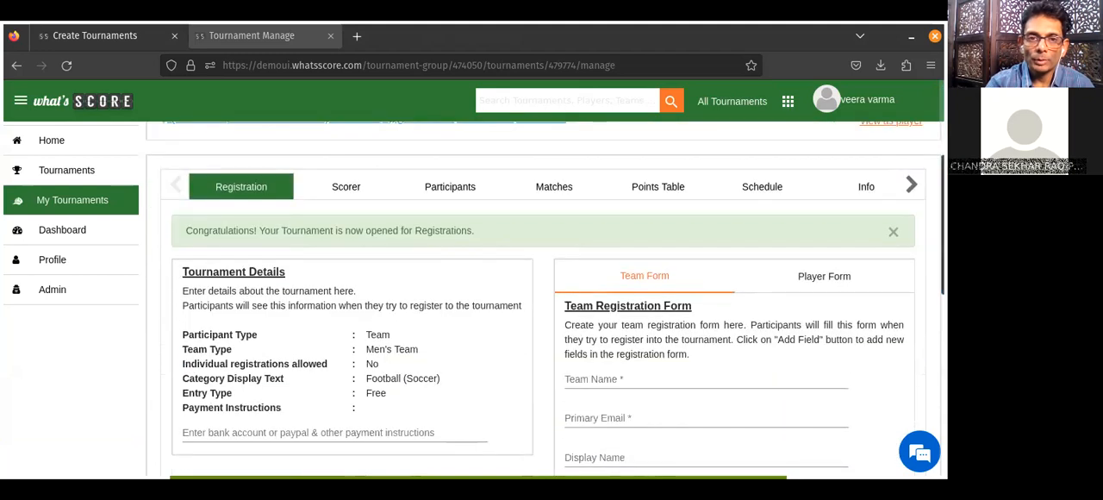
pyautogui.click(448, 188)
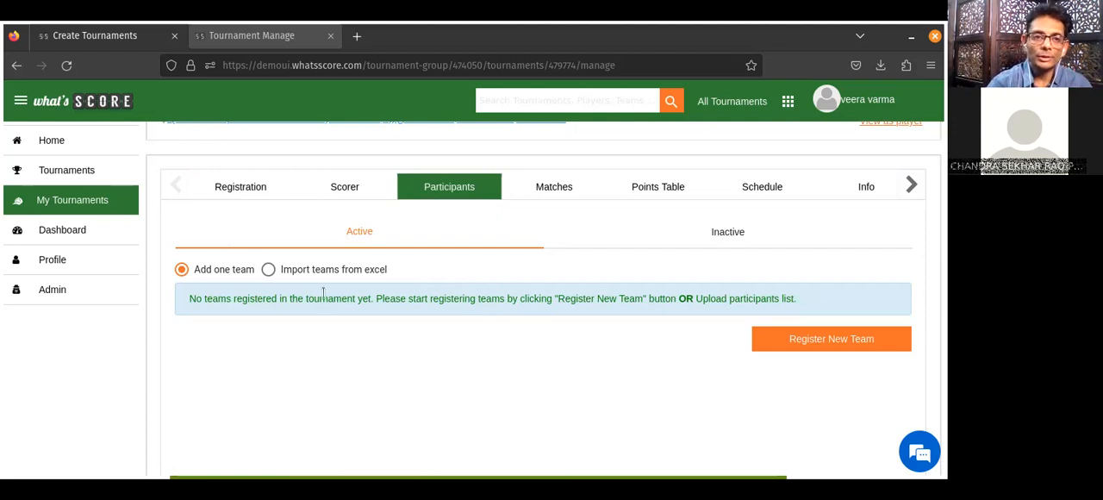
pyautogui.click(825, 345)
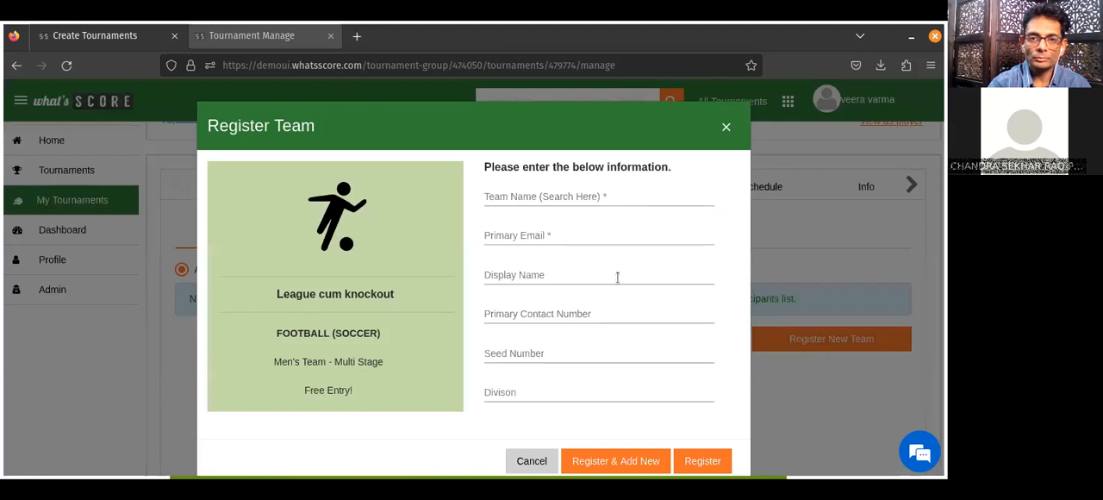
pyautogui.click(509, 196)
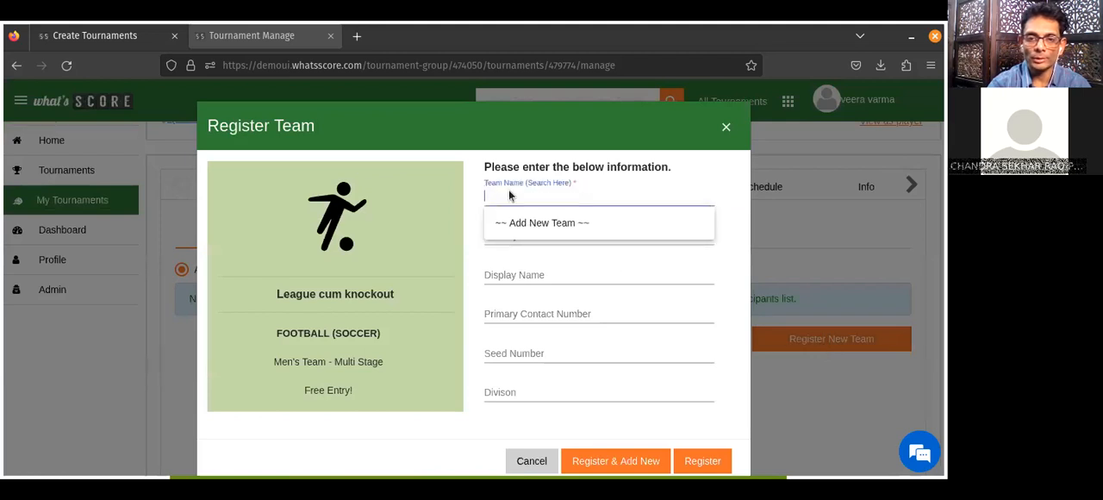
pyautogui.write('India')
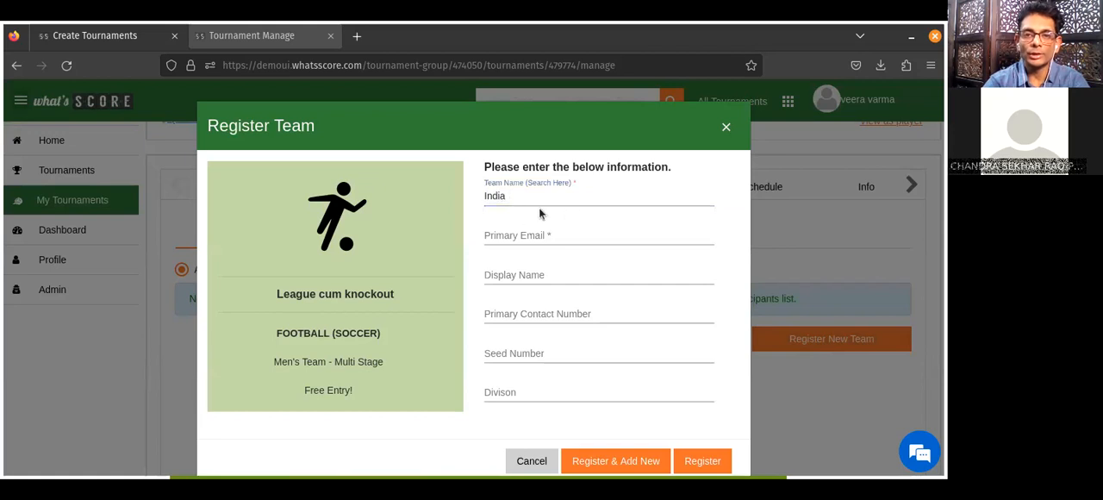
pyautogui.click(528, 237)
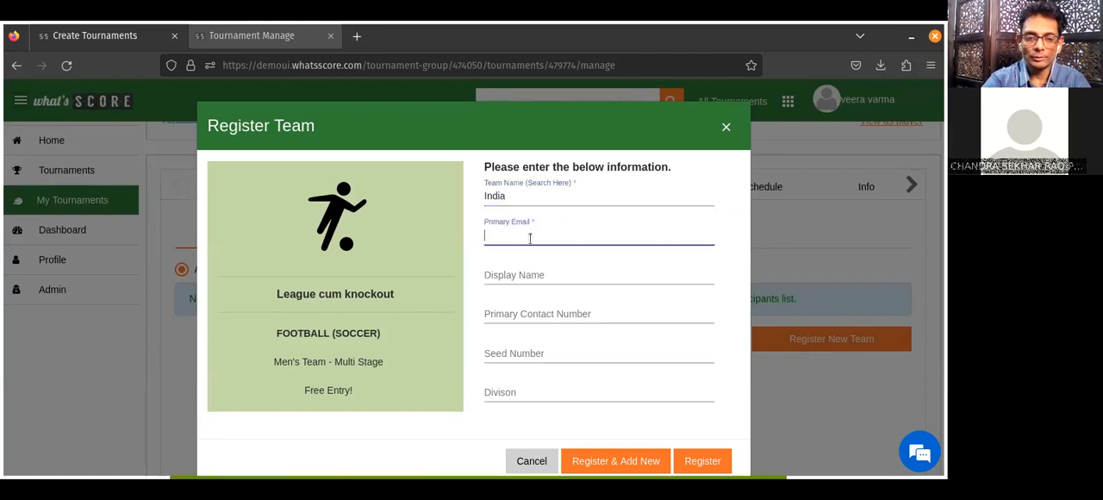
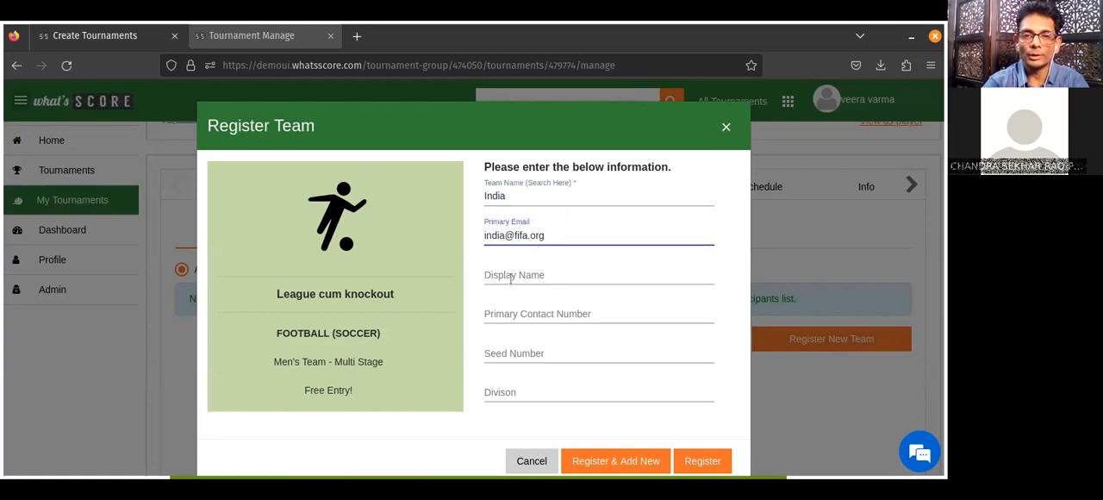
# Set the team's display name to "Indian Football Team" and try to register it with contact number, seed and division empty.
pyautogui.click(511, 276)
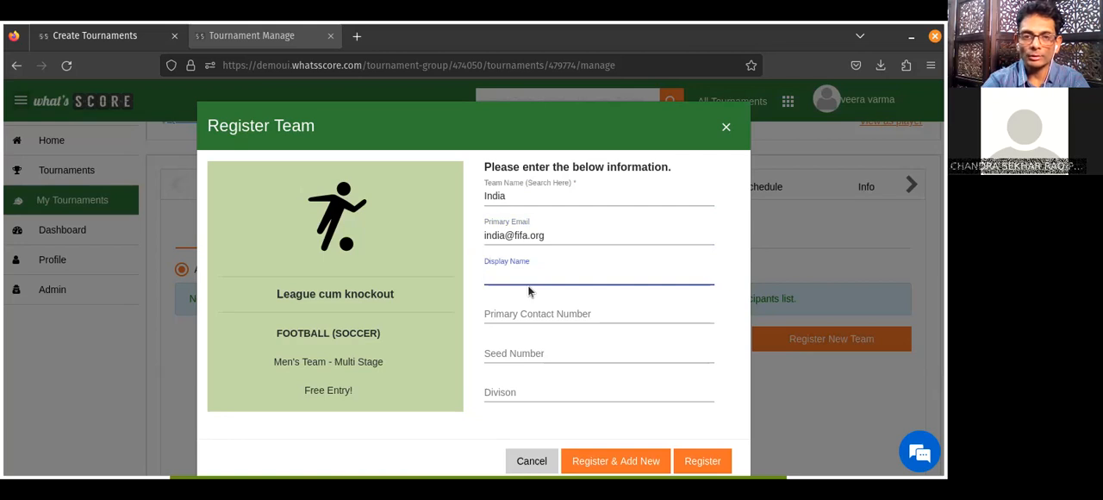
pyautogui.write('India')
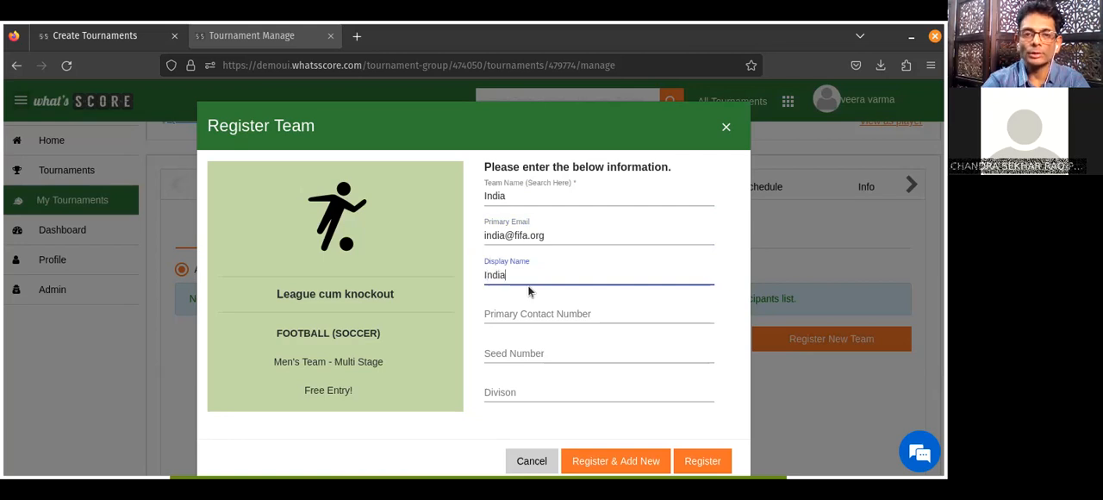
pyautogui.write('n Foot')
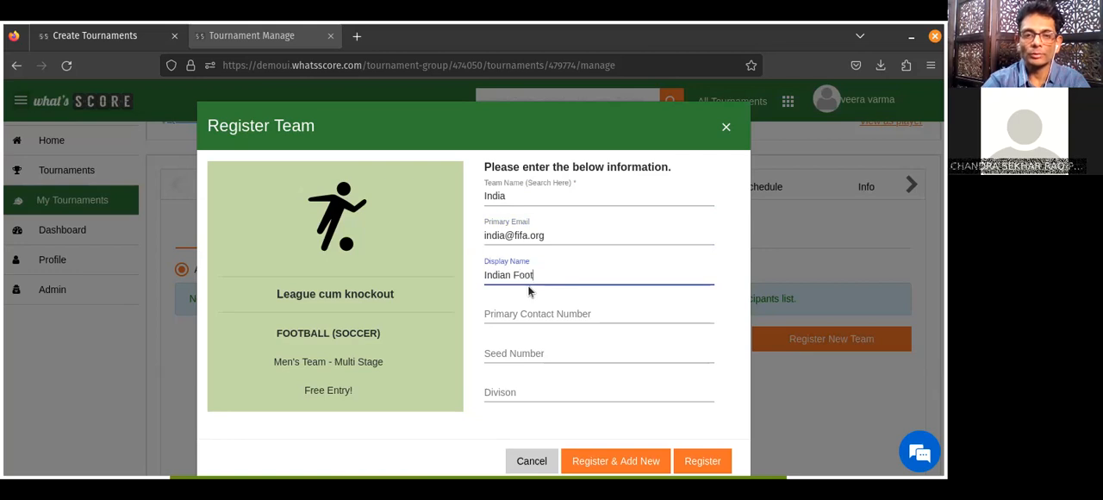
pyautogui.write('ball Team')
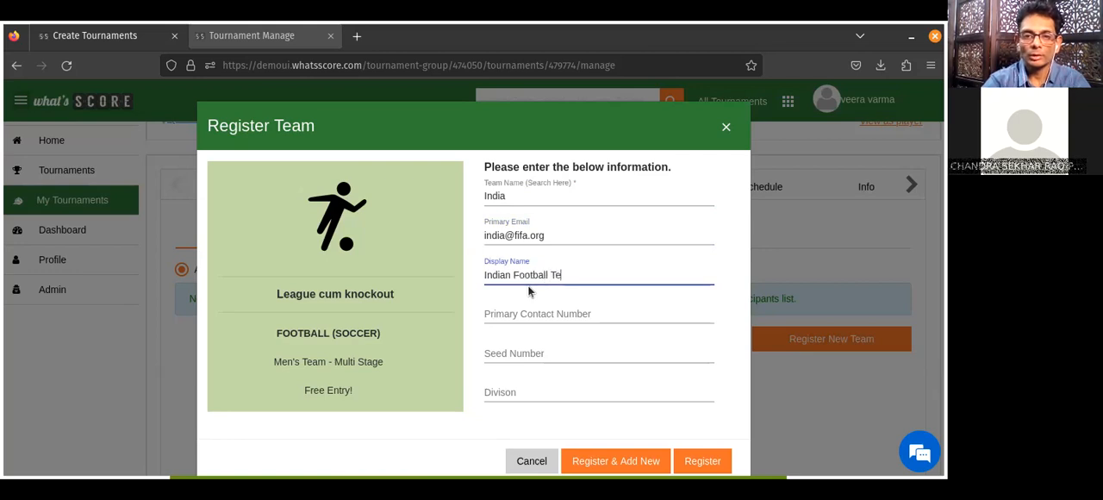
pyautogui.click(539, 311)
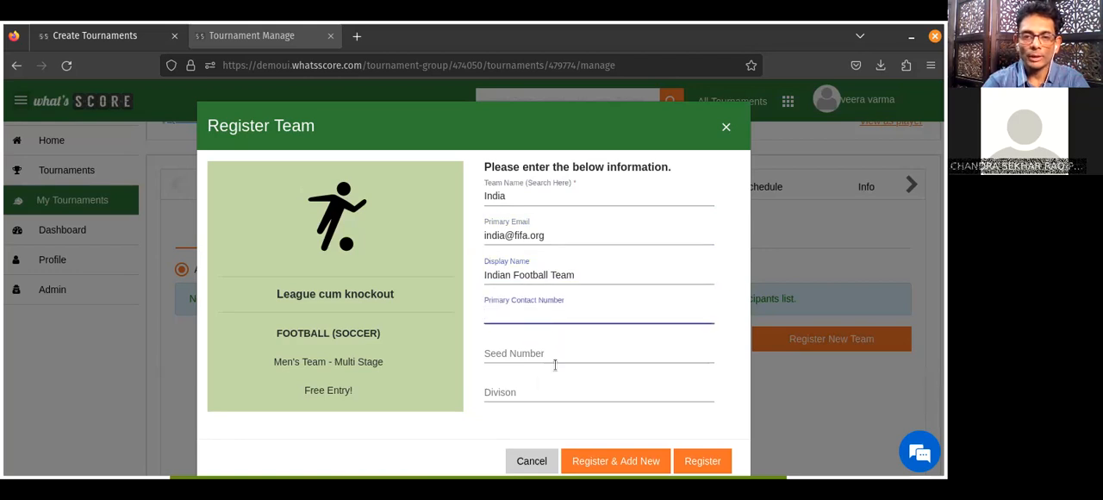
pyautogui.click(514, 348)
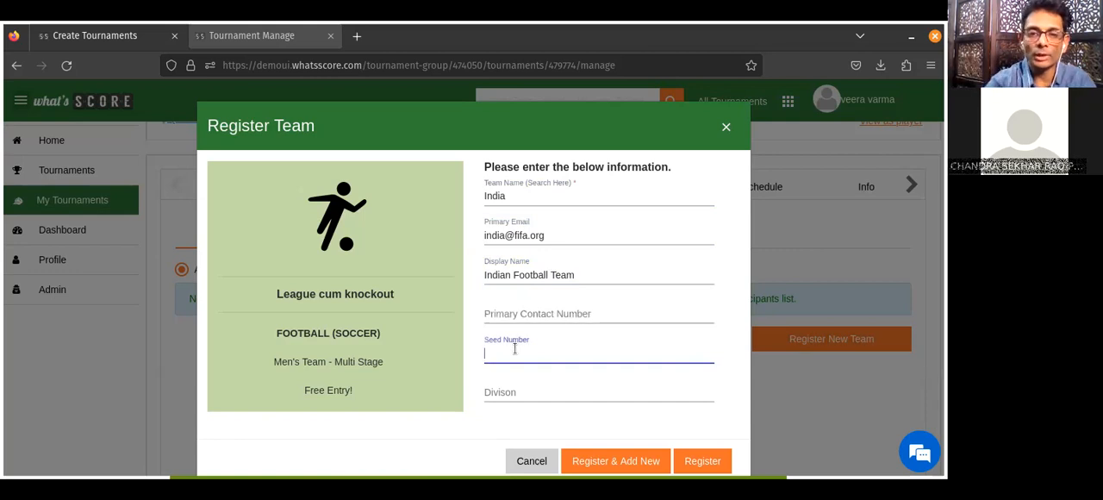
pyautogui.click(510, 392)
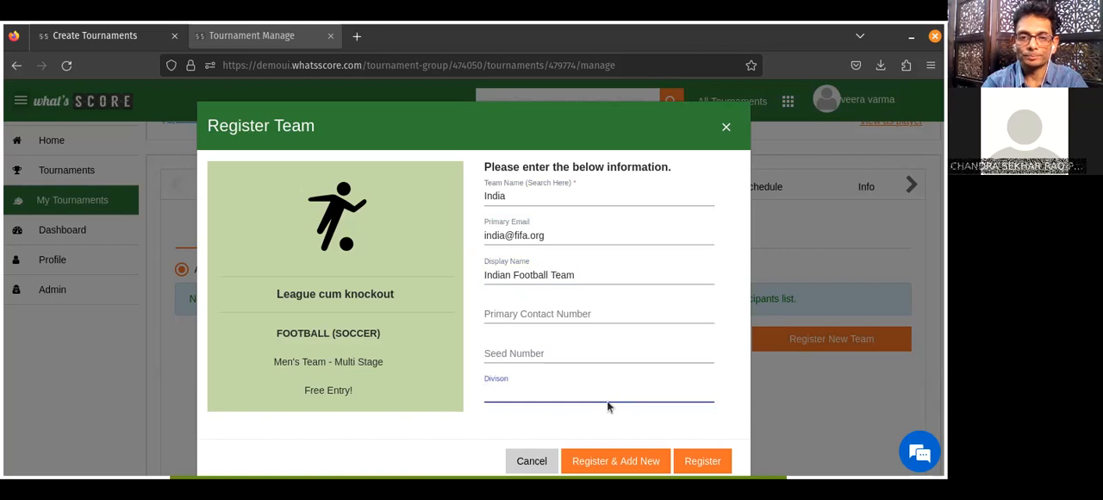
pyautogui.click(703, 462)
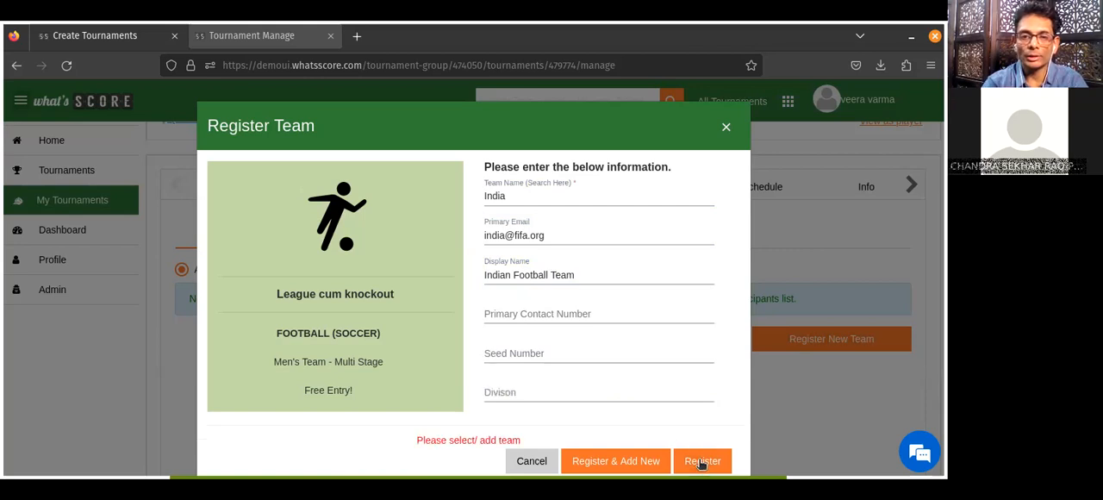
# Fill in the team's primary contact number, set the seed number to 23 and the division to A.
pyautogui.click(519, 390)
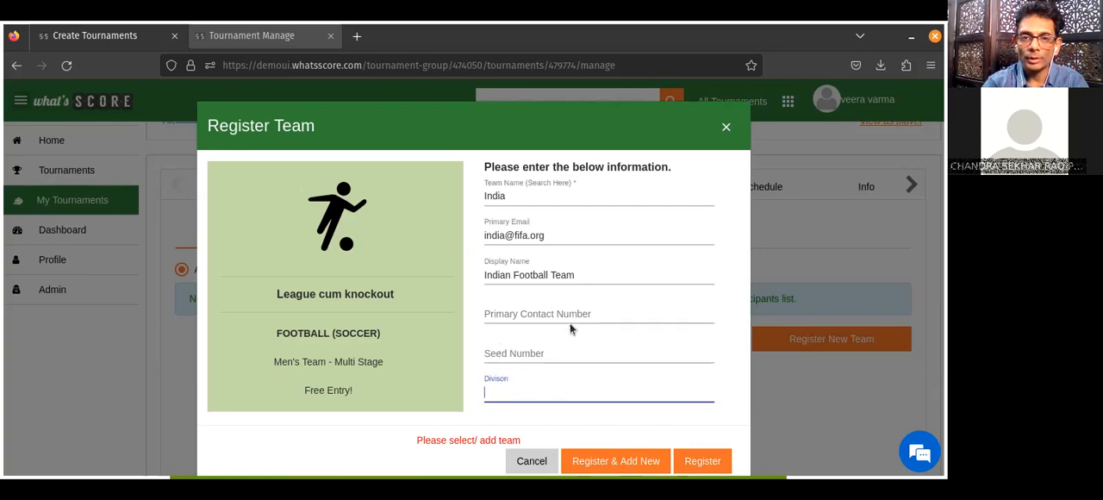
pyautogui.click(542, 312)
pyautogui.write('8778233')
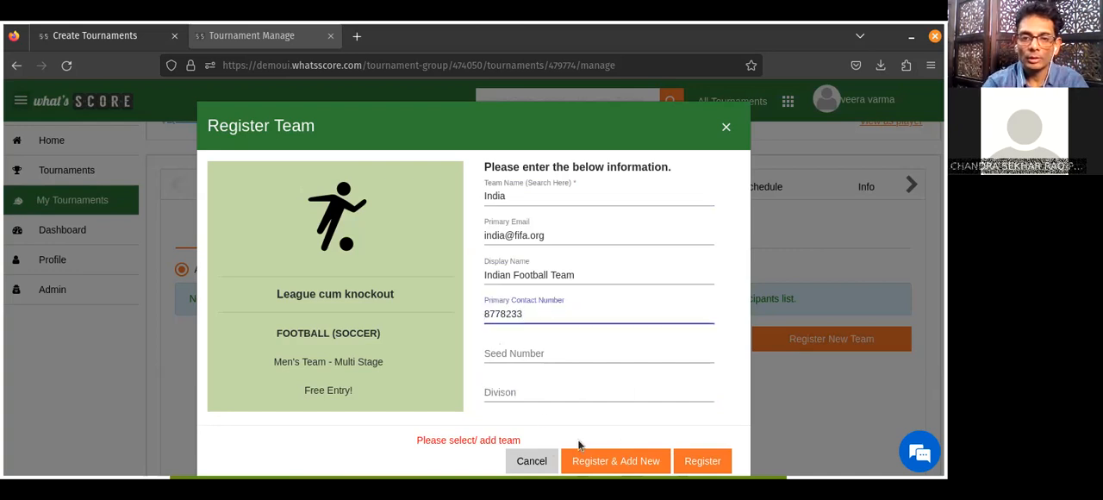
pyautogui.click(542, 353)
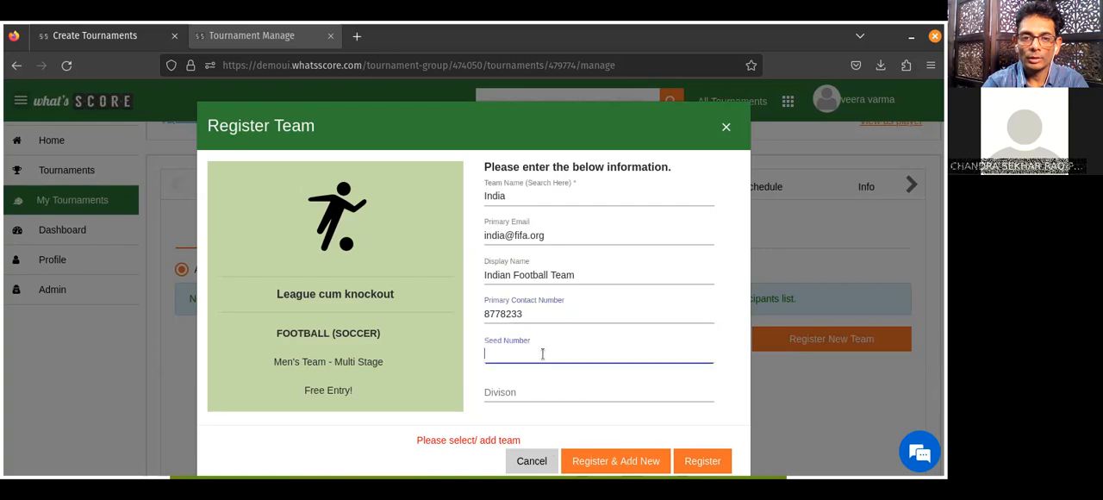
pyautogui.write('23')
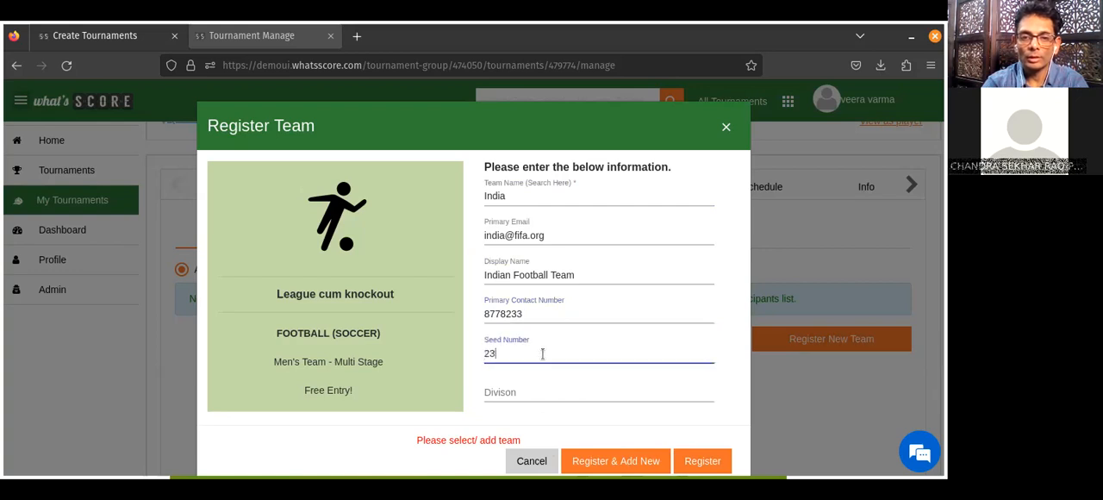
pyautogui.click(523, 391)
pyautogui.write('A')
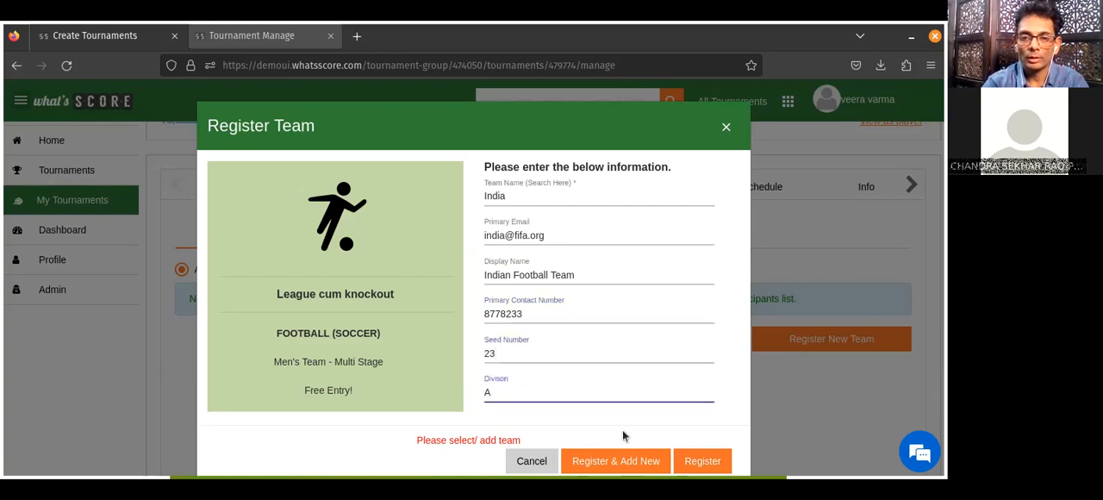
# Try again to register the team with all of its registration fields filled in.
pyautogui.click(611, 466)
pyautogui.moveTo(493, 128); pyautogui.dragTo(467, 53)
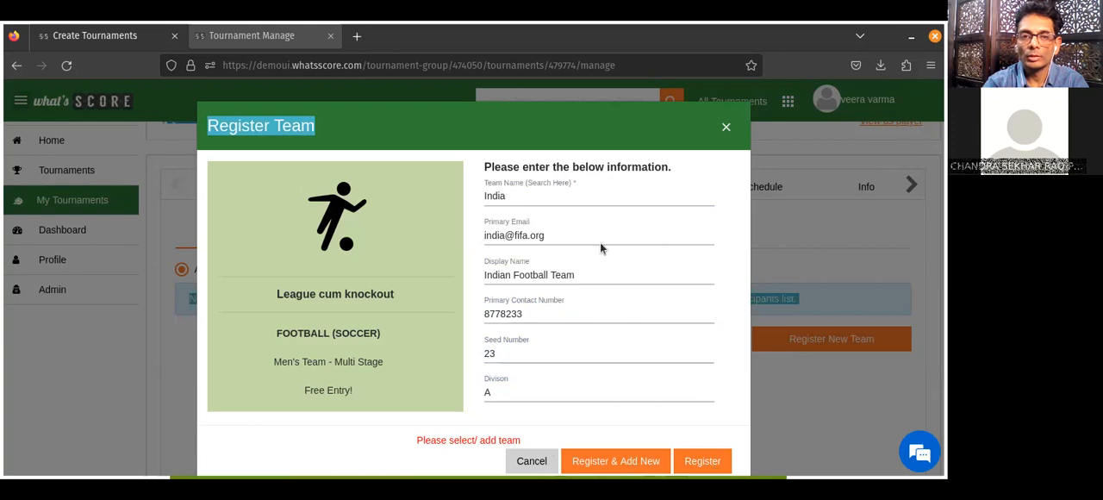
pyautogui.click(650, 224)
pyautogui.press('Tab')
pyautogui.press('Tab')
pyautogui.press('Tab')
pyautogui.press('Tab')
pyautogui.press('Tab')
pyautogui.press('Tab')
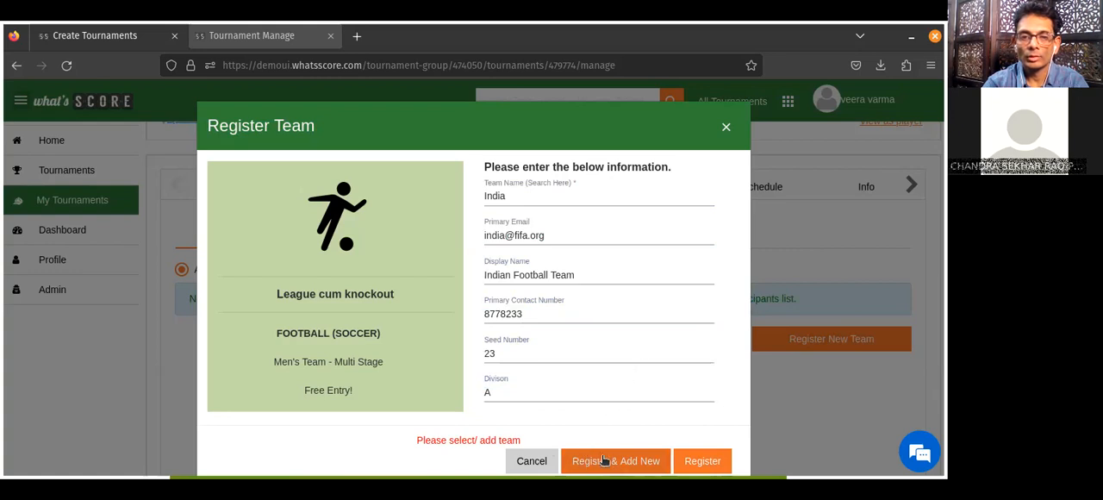
pyautogui.click(604, 458)
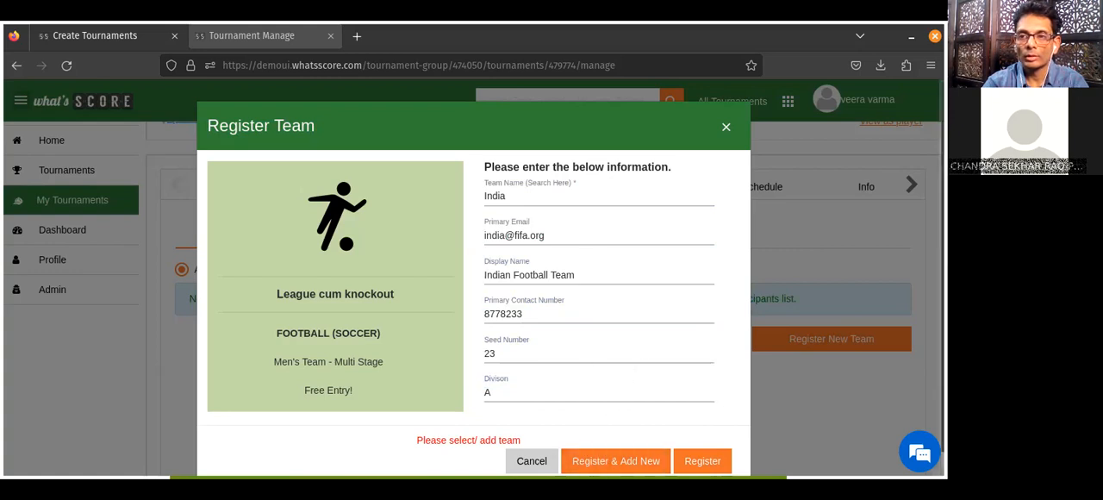
pyautogui.scroll(-1, 473, 276)
pyautogui.click(711, 441)
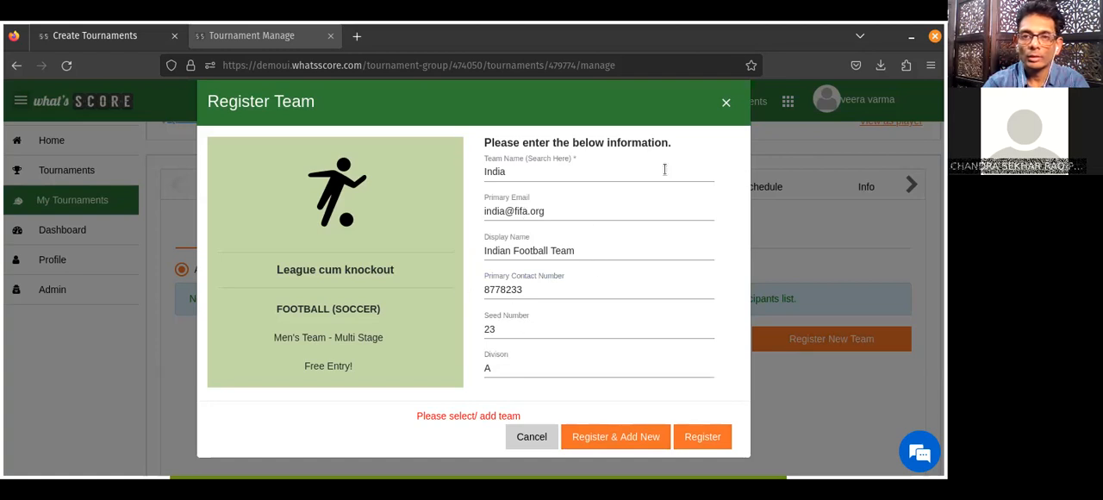
# Start adding a new men's football team from the team search and name it India.
pyautogui.click(584, 164)
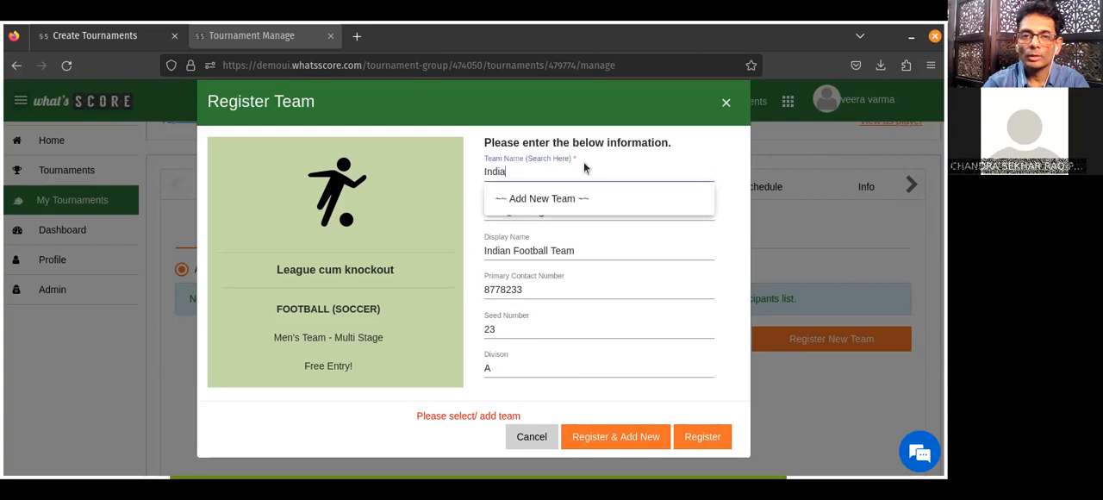
pyautogui.click(542, 200)
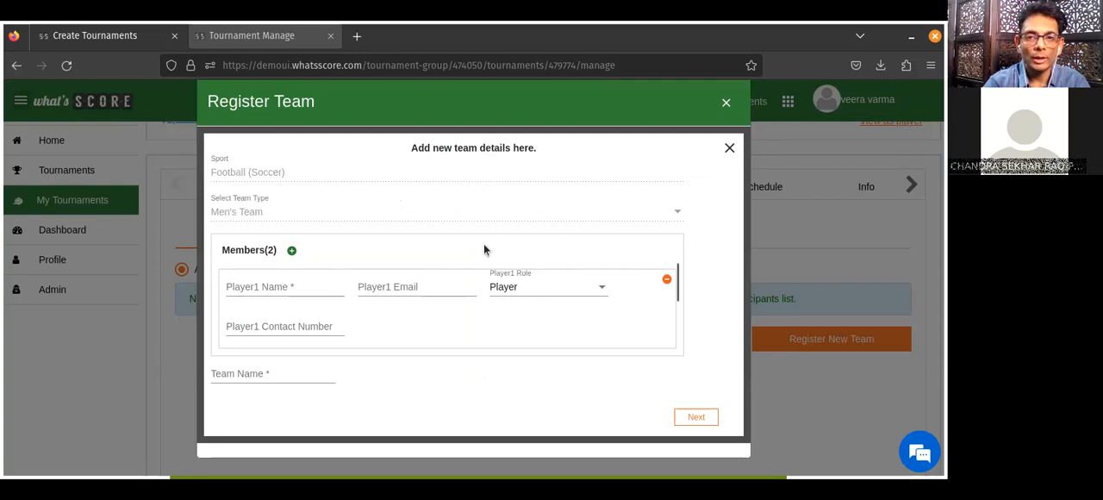
pyautogui.click(254, 372)
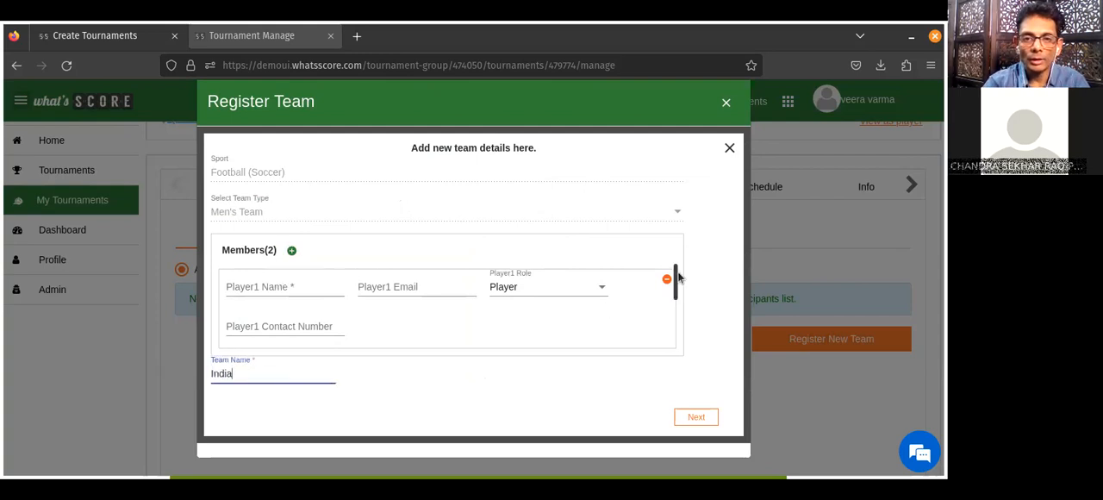
pyautogui.moveTo(680, 261)
pyautogui.mouseDown()
pyautogui.moveTo(677, 311)
pyautogui.moveTo(684, 254)
pyautogui.mouseUp()
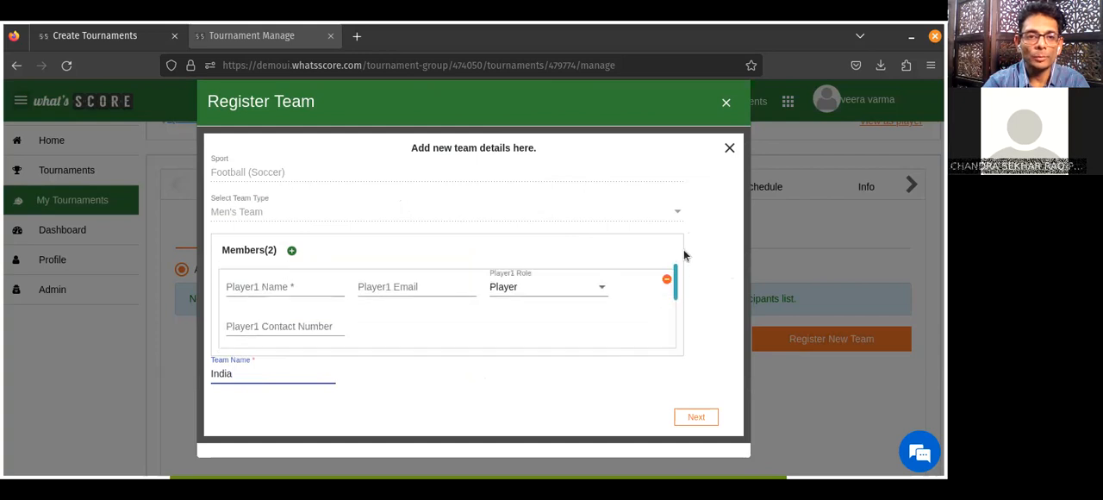
# Name the new team's first member "Captain" and its second member "Vice Captain".
pyautogui.click(275, 288)
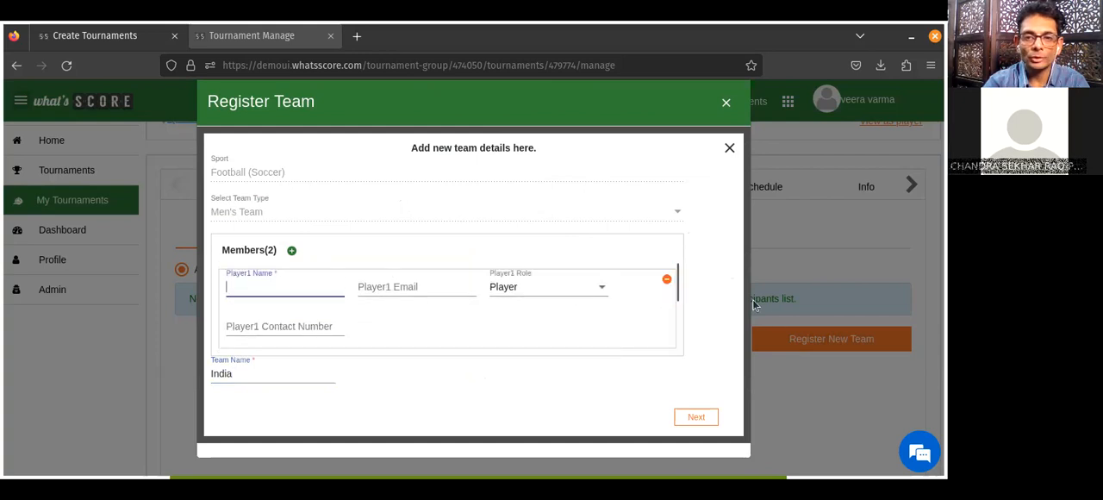
pyautogui.moveTo(675, 290); pyautogui.dragTo(687, 374)
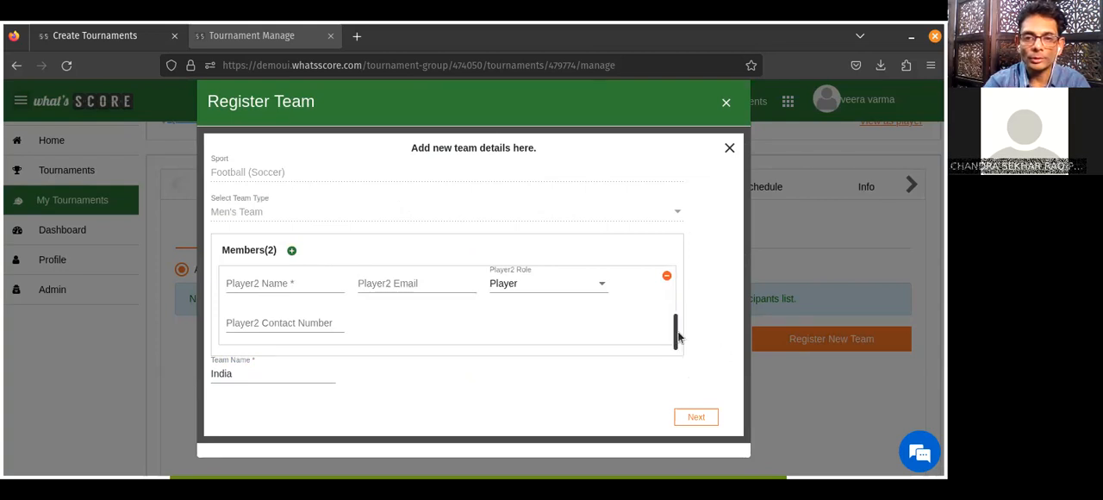
pyautogui.moveTo(677, 332); pyautogui.dragTo(680, 283)
pyautogui.write('Capta')
pyautogui.press('BackSpace')
pyautogui.write('ain')
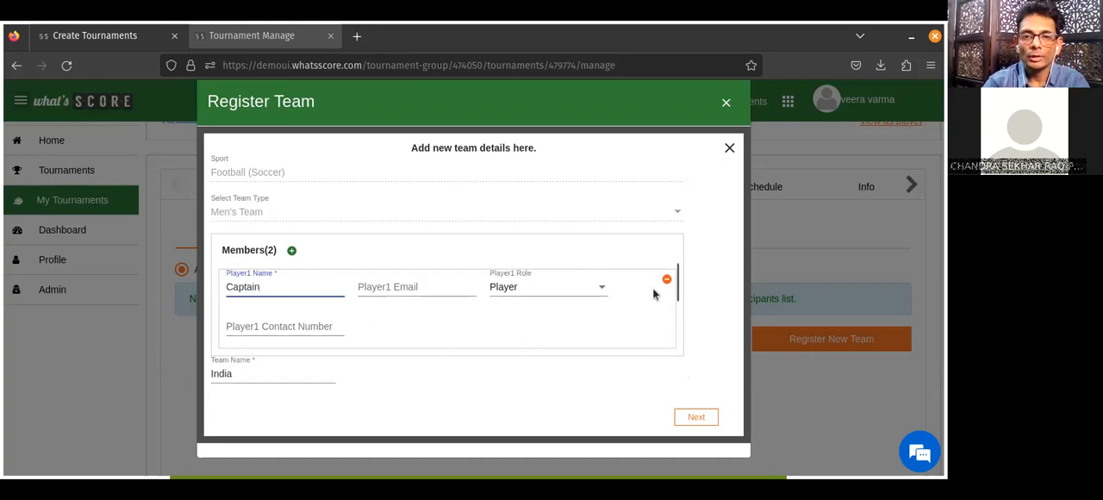
pyautogui.moveTo(677, 290); pyautogui.dragTo(674, 345)
pyautogui.click(302, 290)
pyautogui.write('Vice Captain')
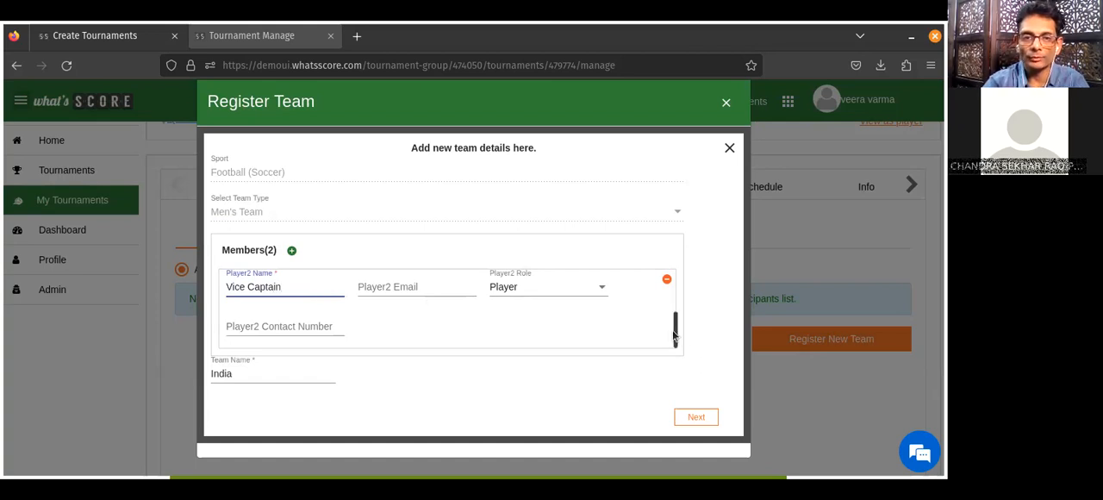
# Submit the new team's details and register India as a participant.
pyautogui.click(697, 419)
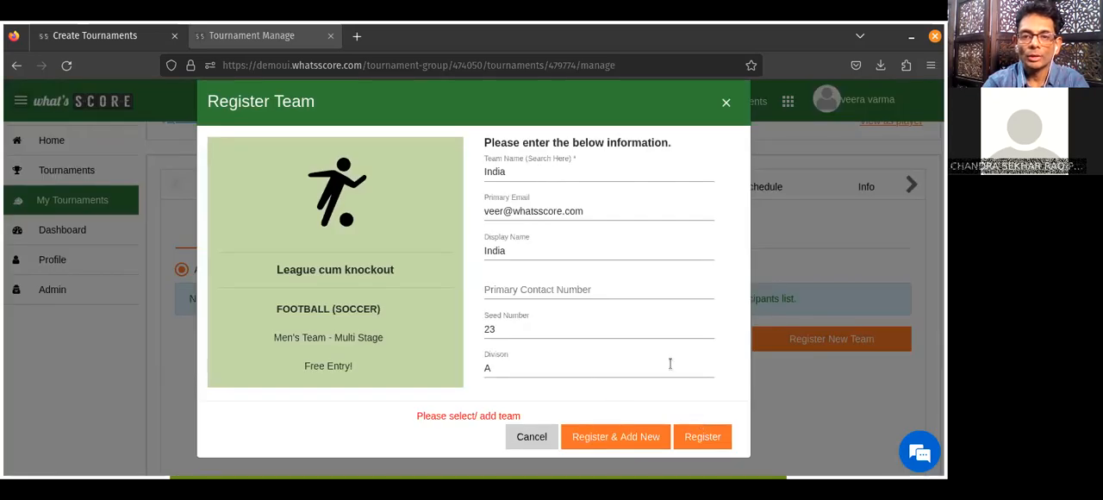
pyautogui.click(701, 437)
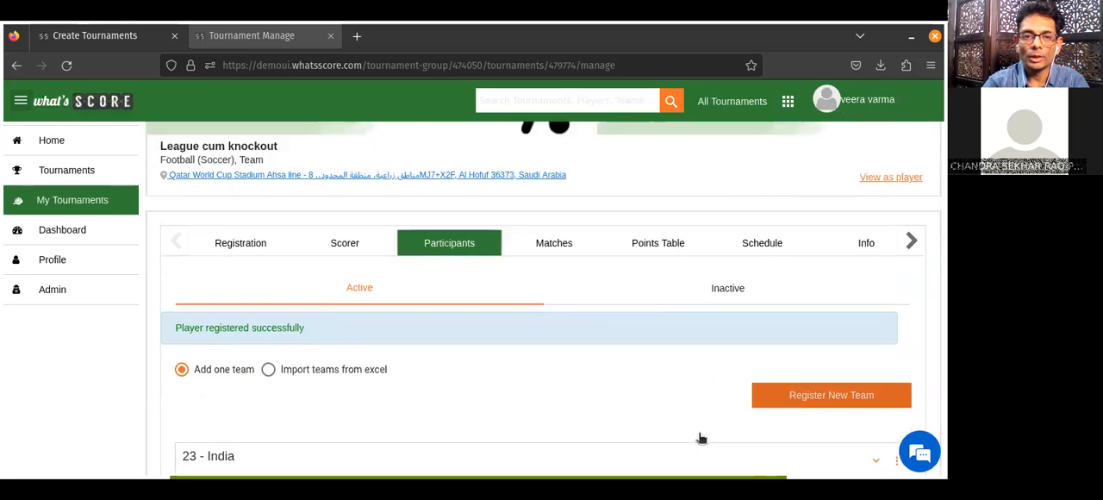
pyautogui.scroll(-2, 702, 437)
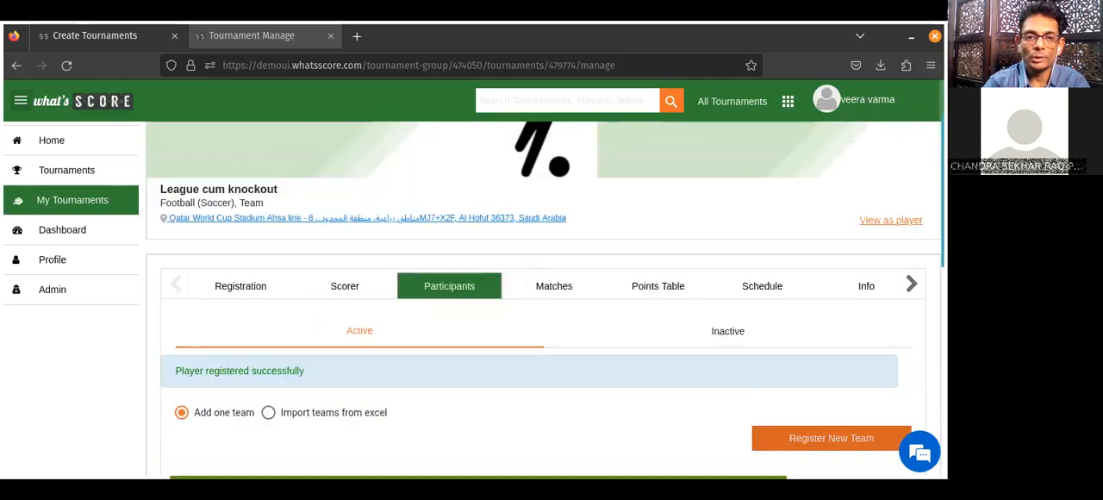
pyautogui.scroll(-3, 543, 302)
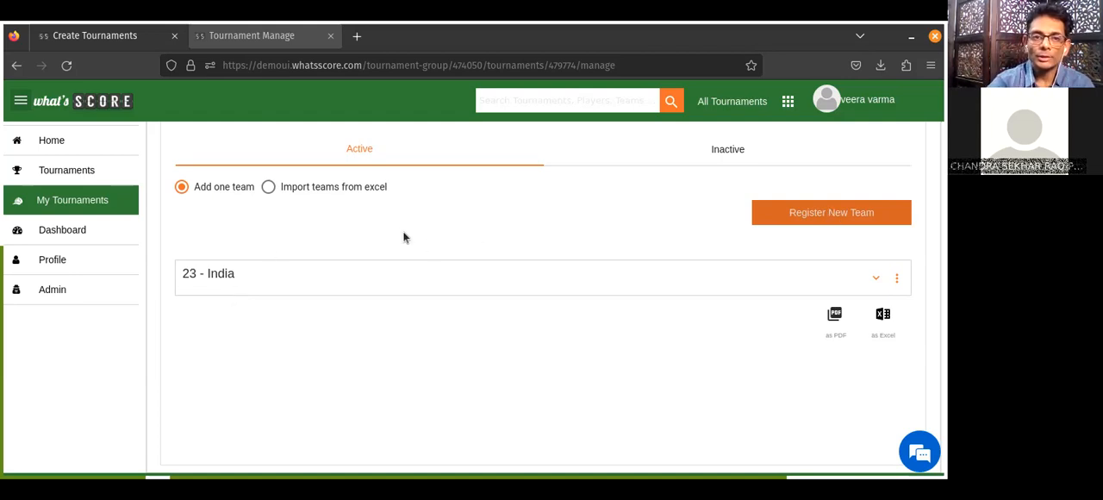
# Switch to importing teams from Excel and examine the column headers and team rows in the filled participants spreadsheet.
pyautogui.click(269, 187)
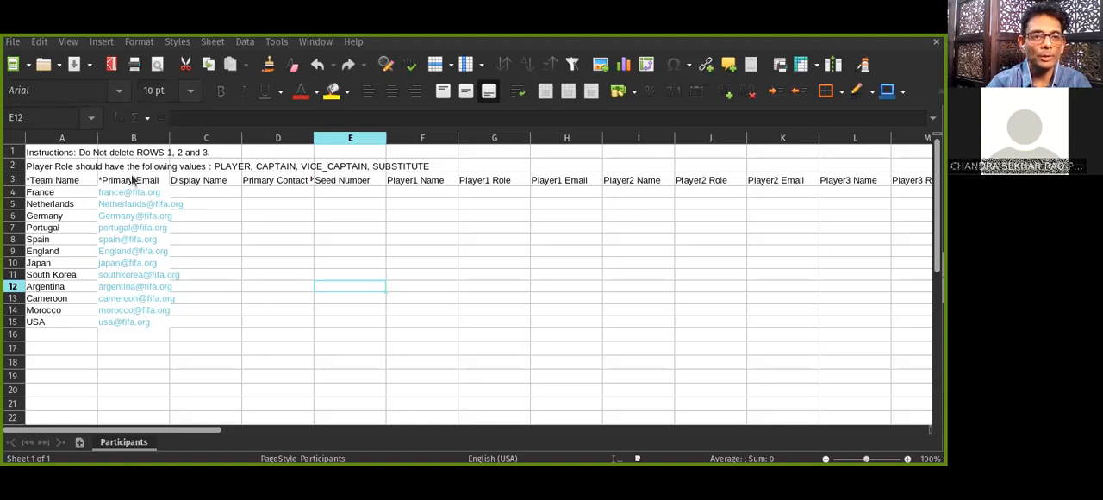
pyautogui.click(200, 183)
pyautogui.press('Right')
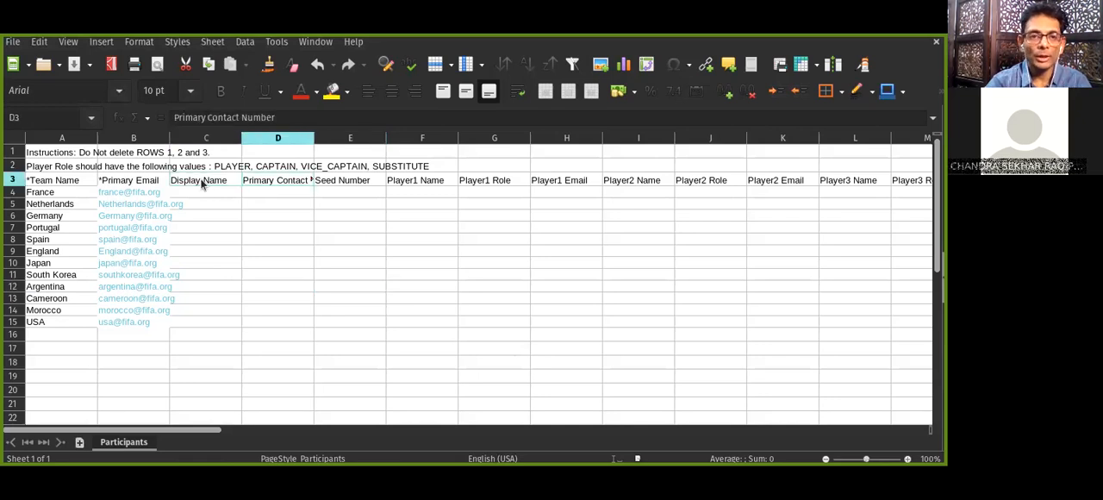
pyautogui.press('Right')
pyautogui.press('Right')
pyautogui.press('Right')
pyautogui.press('Right')
pyautogui.press('Right')
pyautogui.press('Right')
pyautogui.press('Right')
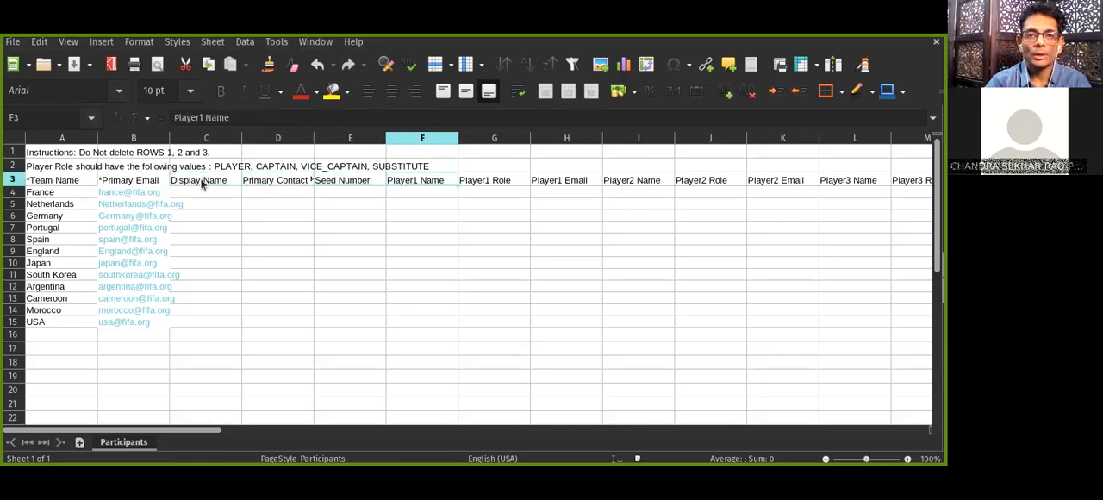
pyautogui.press('Right')
pyautogui.press('Right')
pyautogui.press('Right')
pyautogui.press('Right')
pyautogui.press('Right')
pyautogui.press('Right')
pyautogui.press('Right')
pyautogui.press('Right')
pyautogui.press('Right')
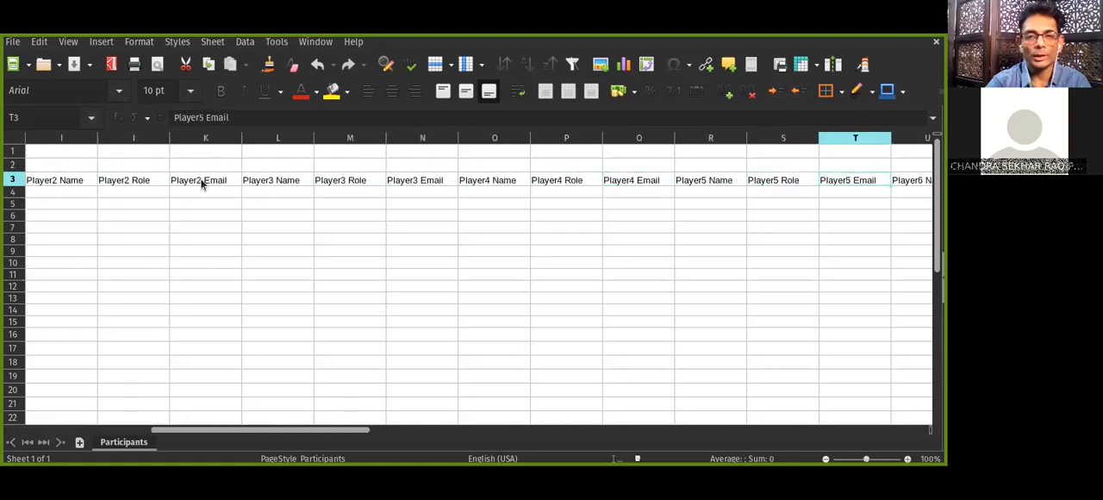
pyautogui.press('Left')
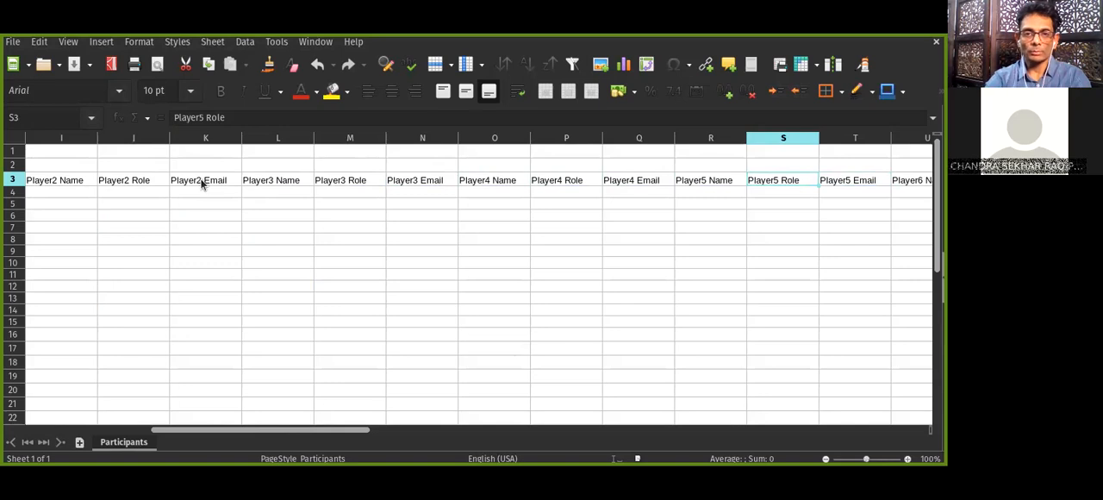
pyautogui.press('Left')
pyautogui.press('Home')
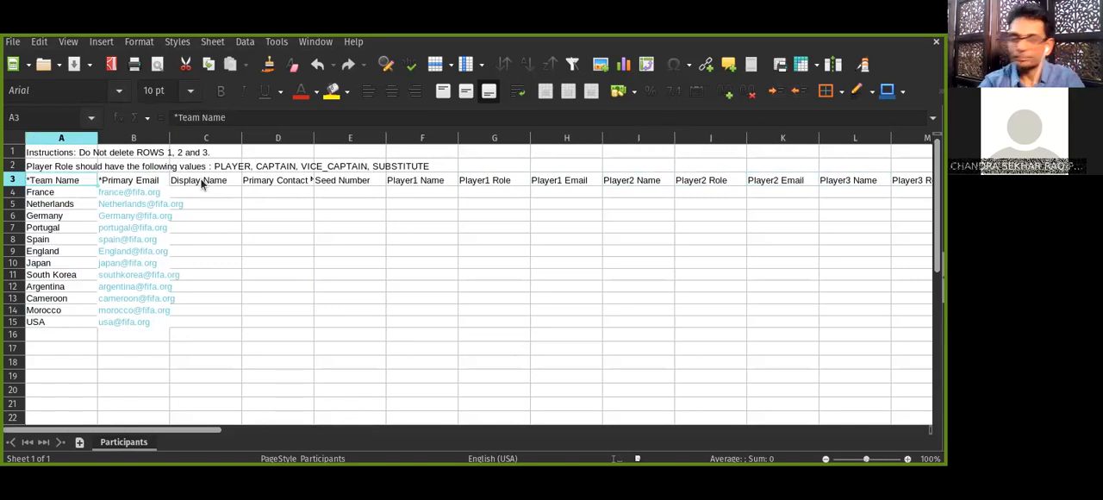
pyautogui.press('Down')
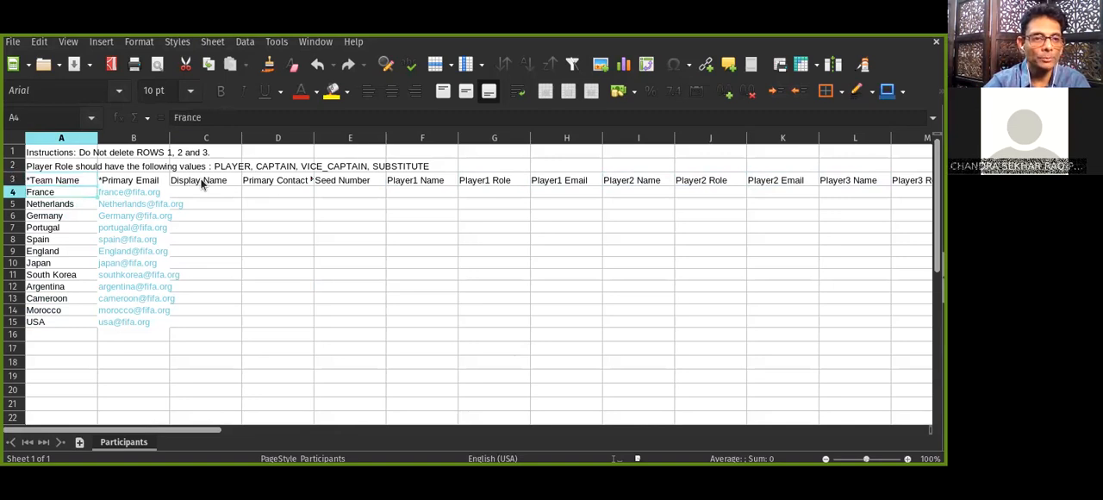
pyautogui.press('Down')
pyautogui.press('Down')
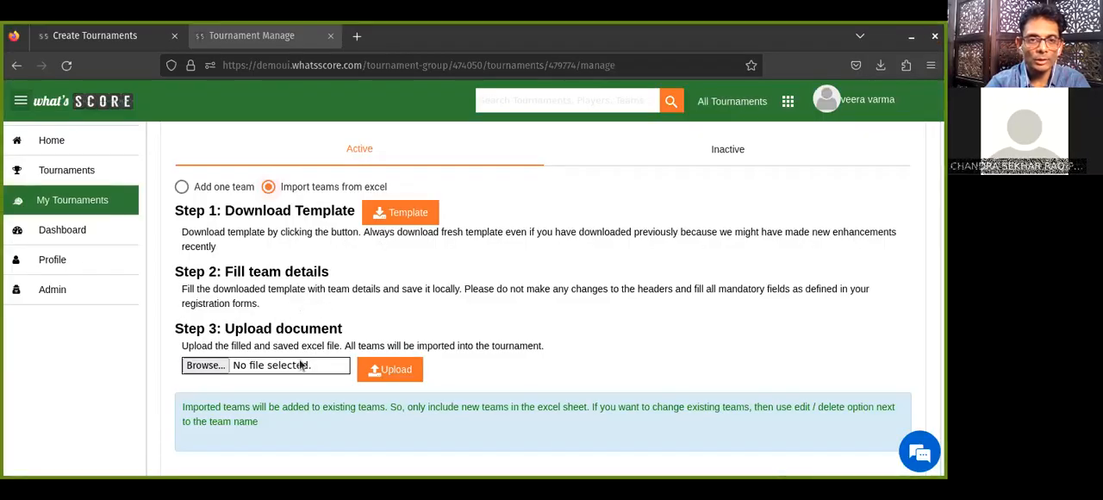
# Upload Sample Participants.xlsx to import its teams into the tournament.
pyautogui.click(205, 367)
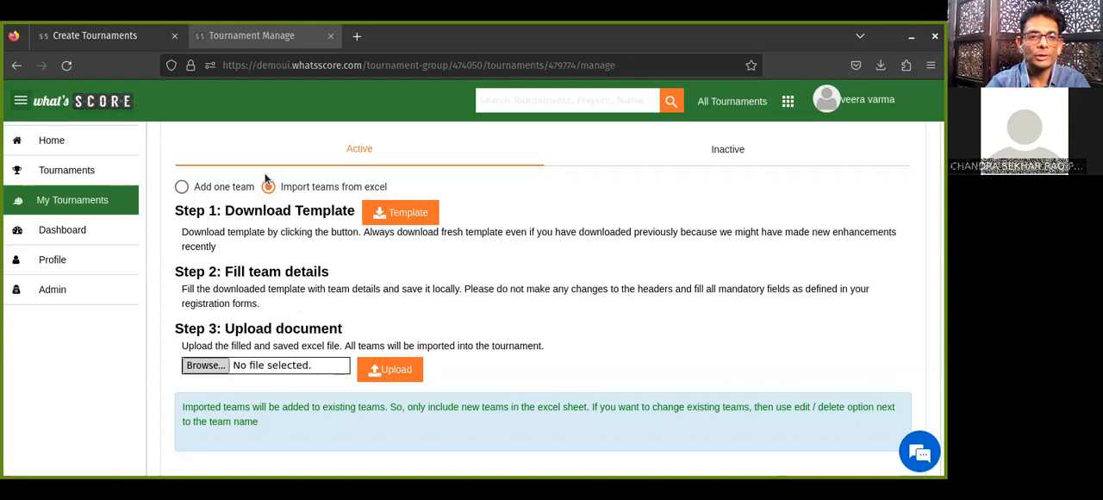
pyautogui.click(833, 62)
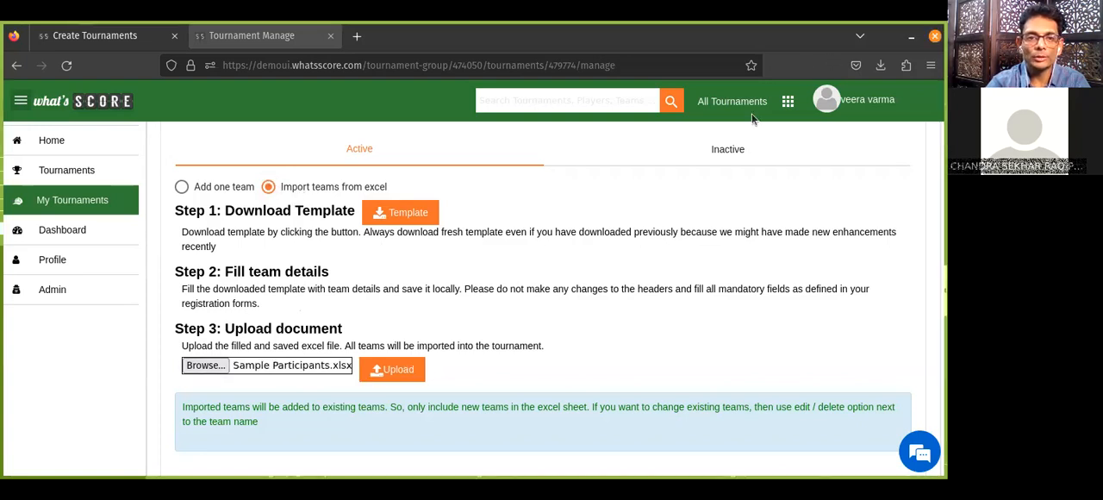
pyautogui.click(406, 372)
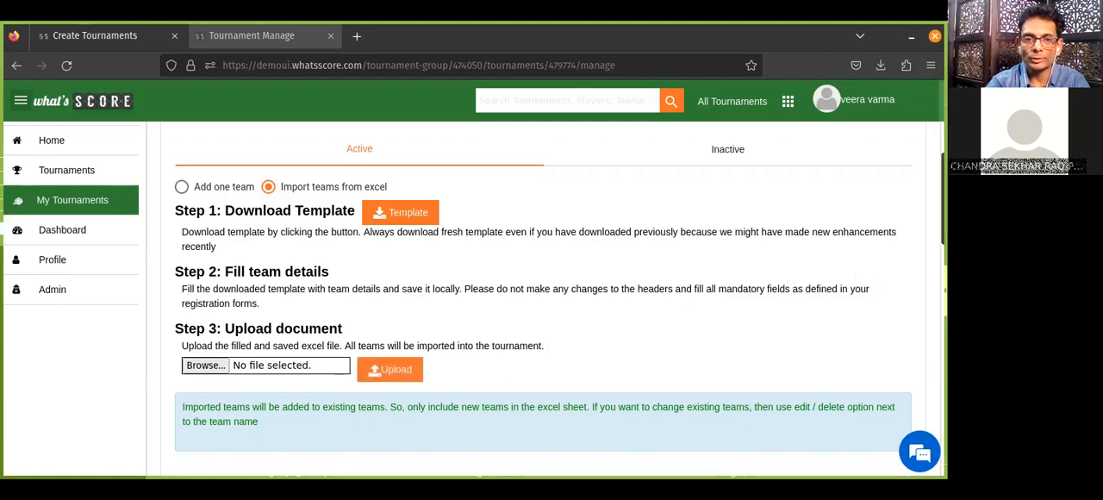
# Examine the list of active participants to check the teams imported from the spreadsheet.
pyautogui.scroll(-8, 542, 298)
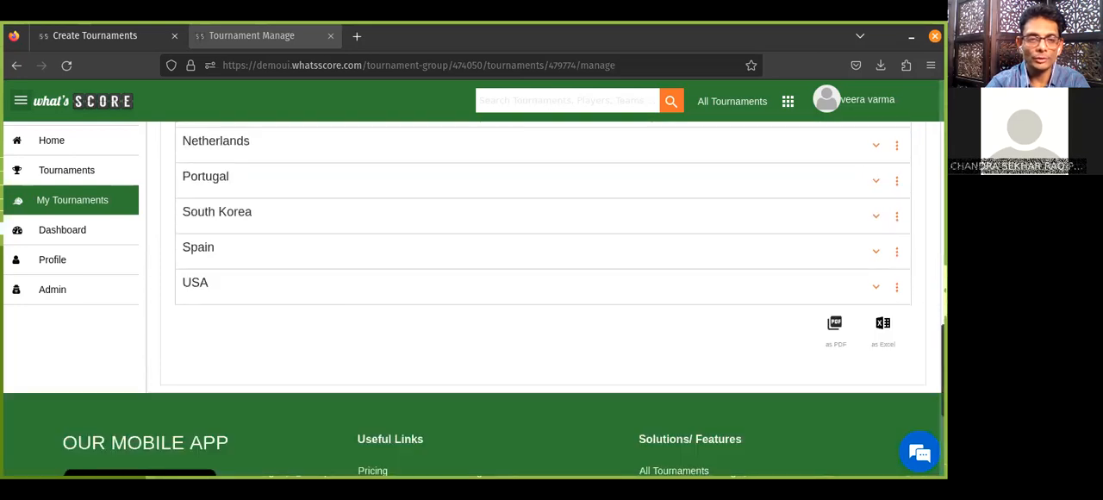
pyautogui.scroll(4, 543, 299)
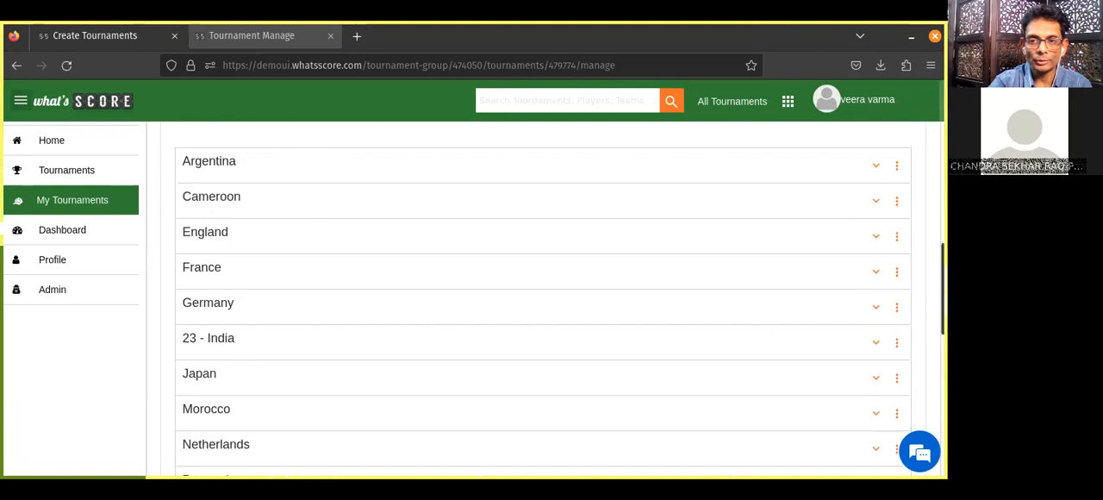
pyautogui.scroll(6, 543, 302)
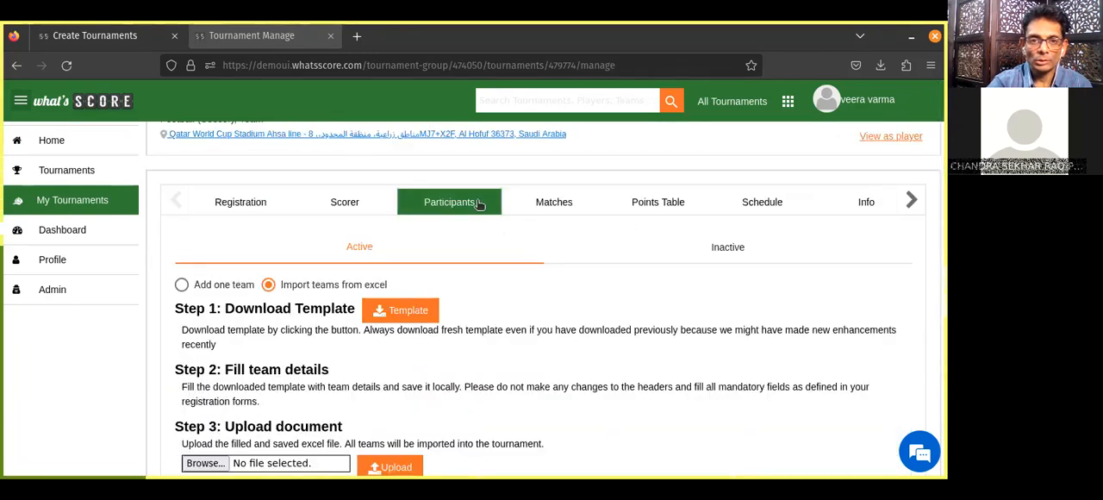
pyautogui.click(548, 207)
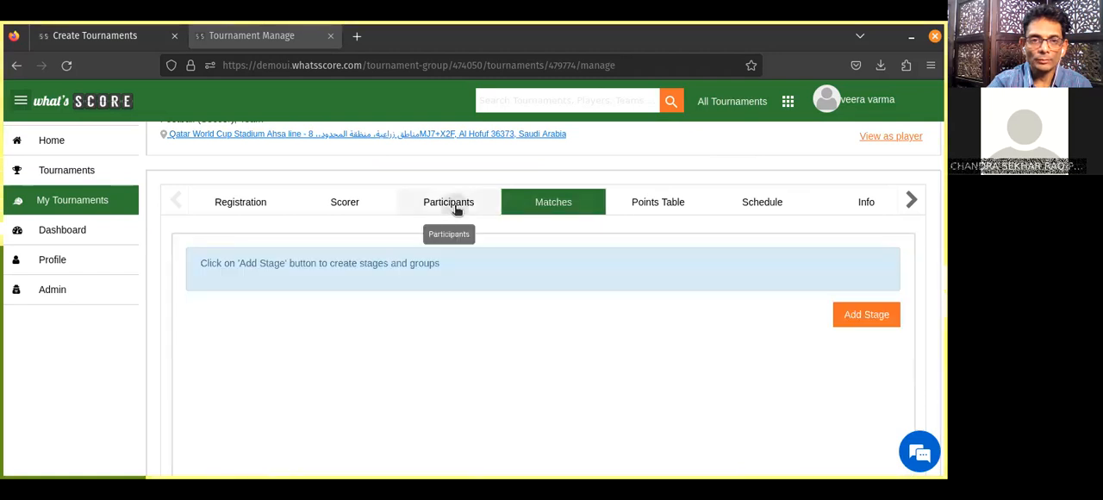
pyautogui.click(456, 206)
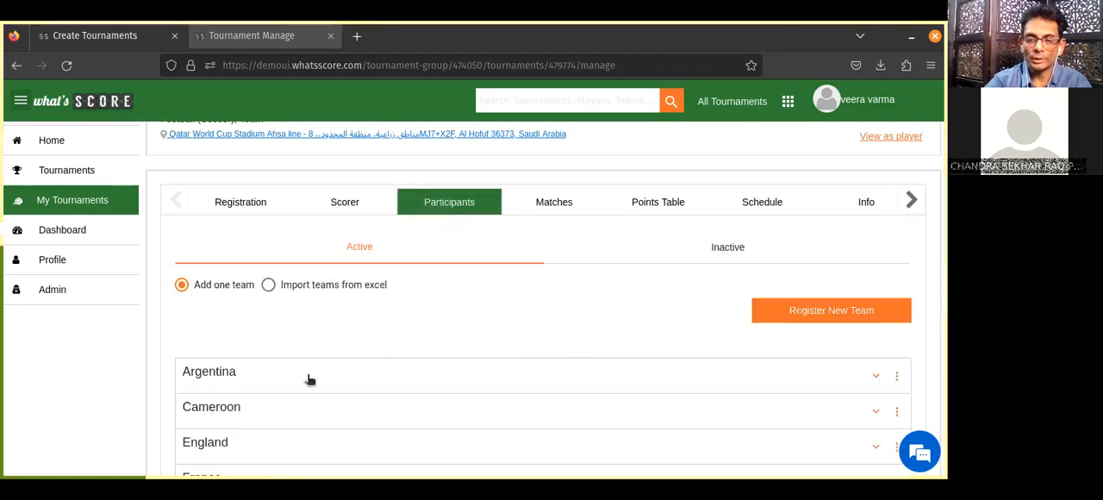
pyautogui.scroll(-1, 309, 380)
pyautogui.scroll(-12, 309, 379)
pyautogui.scroll(15, 310, 380)
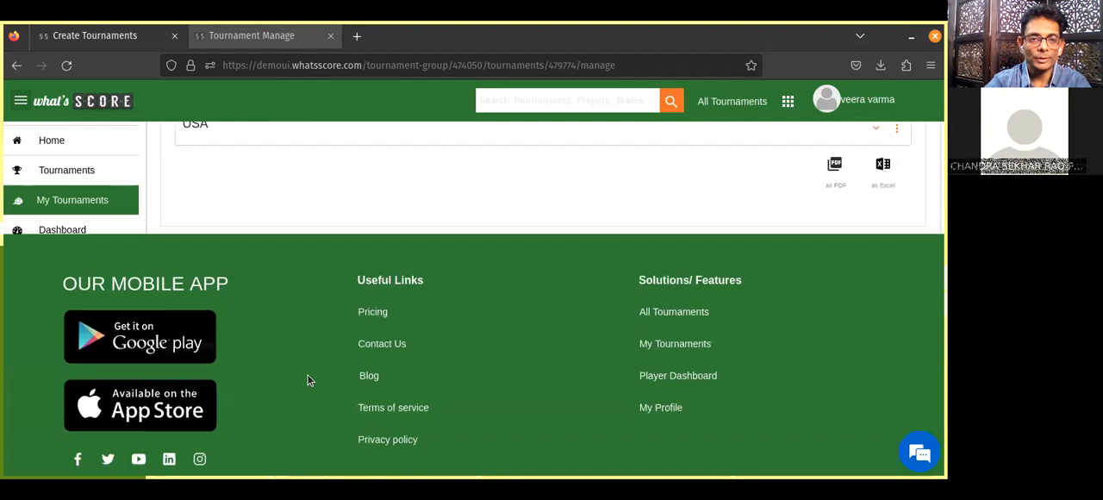
pyautogui.scroll(-3, 310, 380)
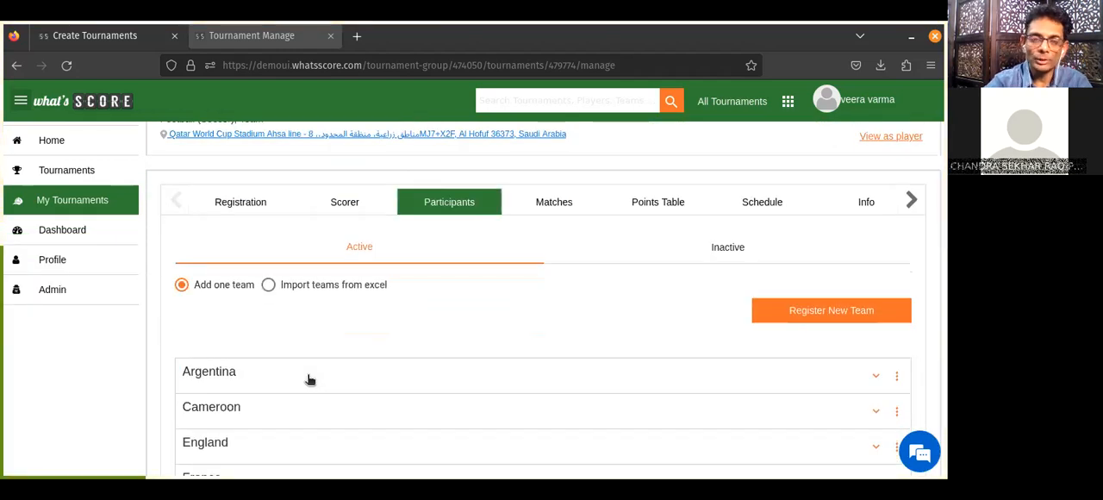
# Add a stage titled "League" to the tournament's matches with all participants included.
pyautogui.click(549, 203)
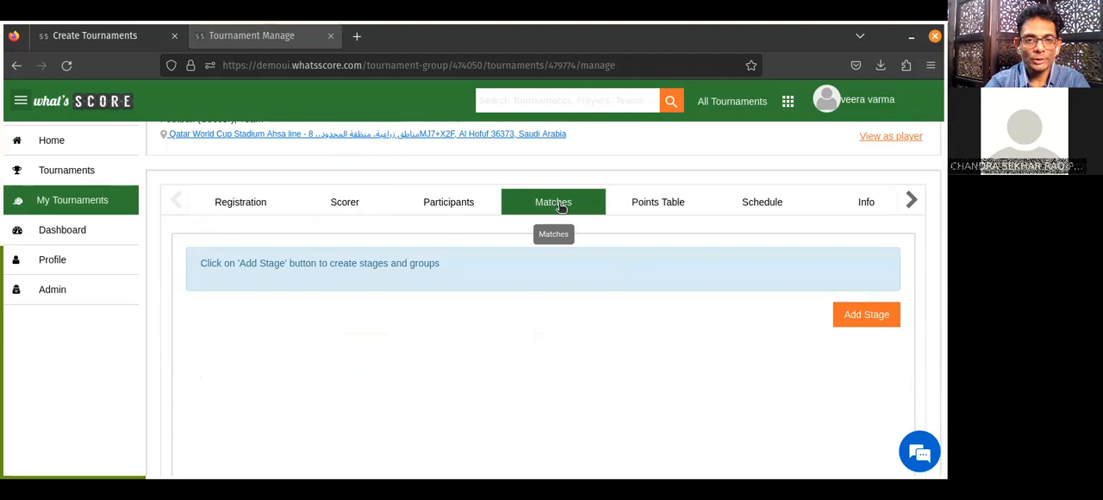
pyautogui.click(870, 314)
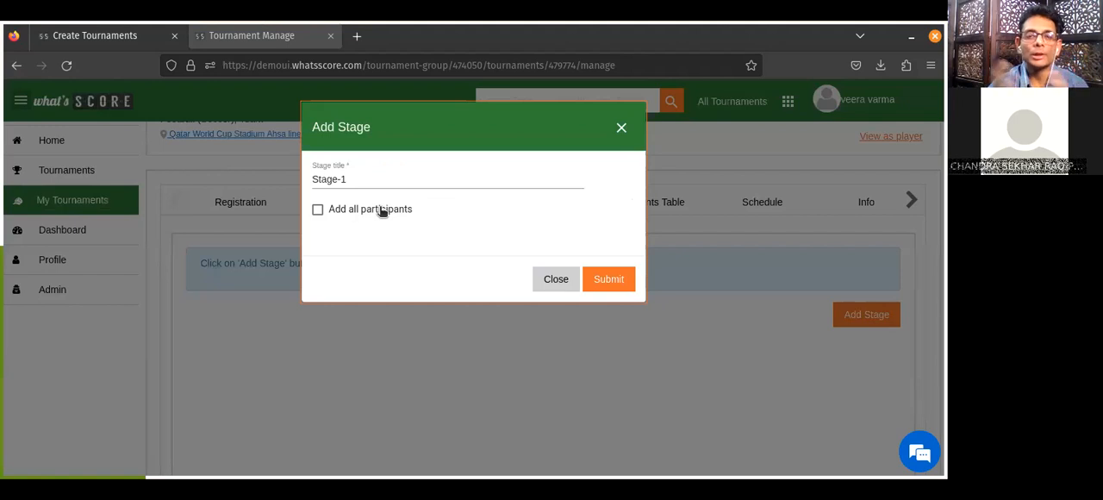
pyautogui.click(351, 179)
pyautogui.press('BackSpace')
pyautogui.press('BackSpace')
pyautogui.press('BackSpace')
pyautogui.press('BackSpace')
pyautogui.press('BackSpace')
pyautogui.press('BackSpace')
pyautogui.press('BackSpace')
pyautogui.write('Lea')
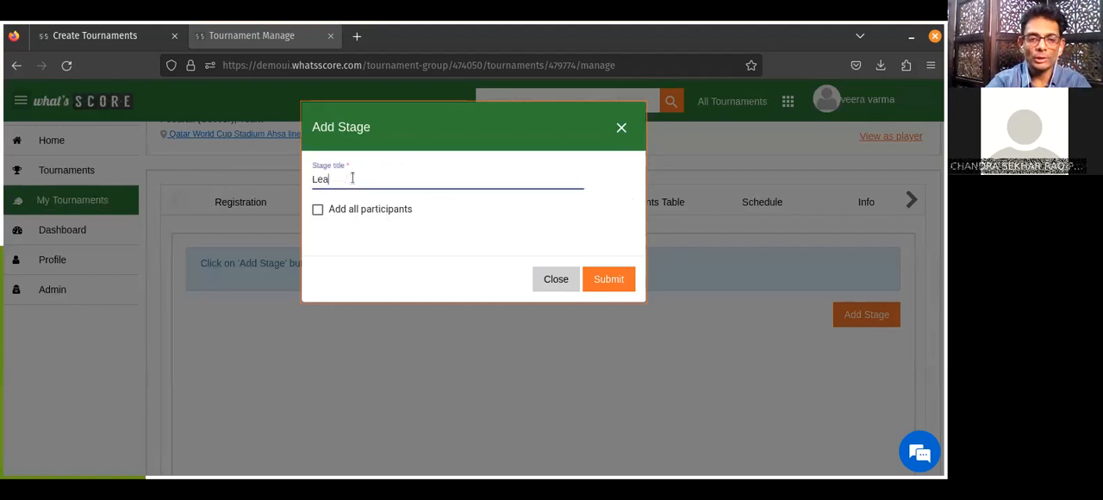
pyautogui.write('gue')
pyautogui.click(317, 212)
pyautogui.click(620, 279)
# Look through the teams listed as participants of the League stage.
pyautogui.scroll(-1, 619, 281)
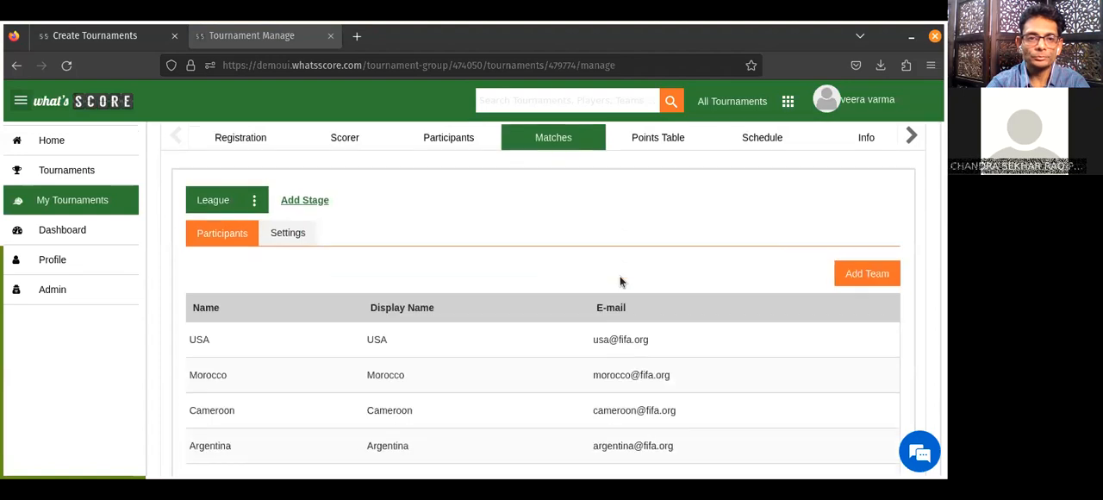
pyautogui.scroll(-3, 536, 398)
pyautogui.scroll(-2, 536, 397)
pyautogui.scroll(4, 536, 397)
pyautogui.scroll(-2, 536, 397)
pyautogui.scroll(1, 535, 397)
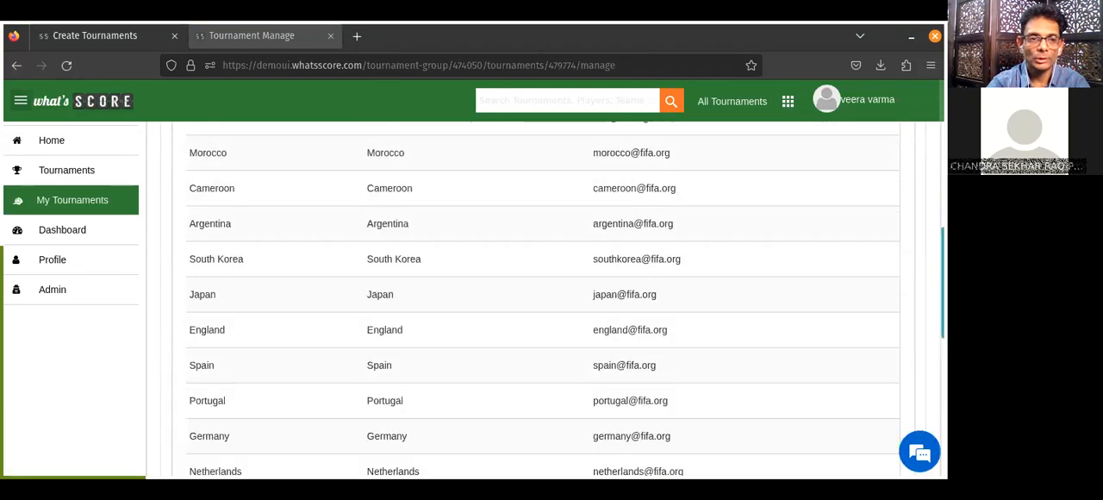
# Configure the League stage, kept as Round Robin, to distribute teams into groups, and save its settings.
pyautogui.scroll(3, 804, 165)
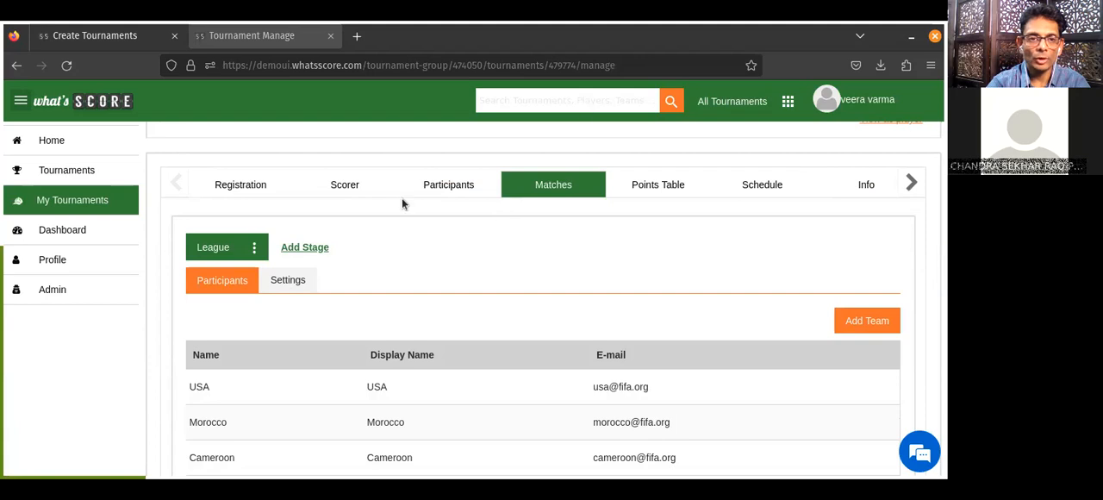
pyautogui.click(291, 283)
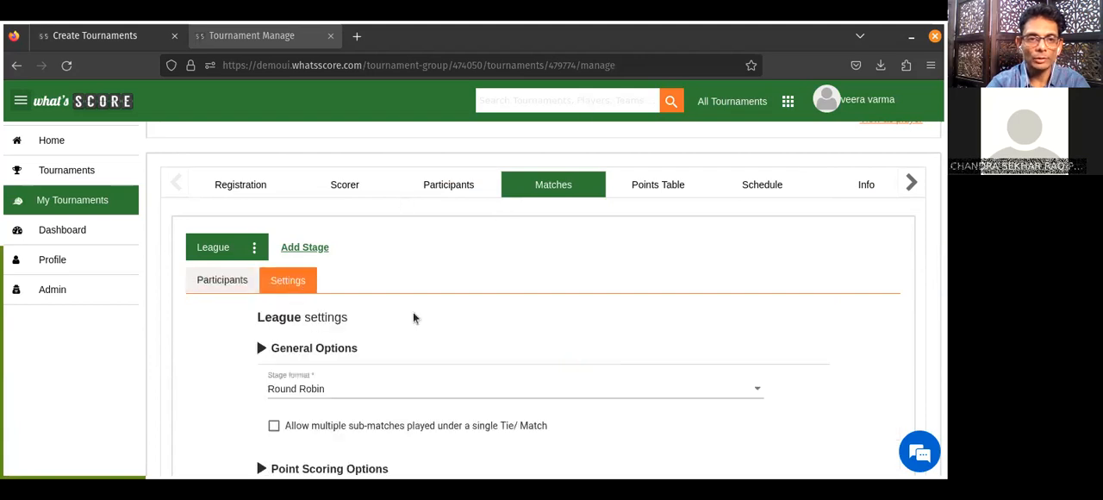
pyautogui.scroll(-2, 166, 299)
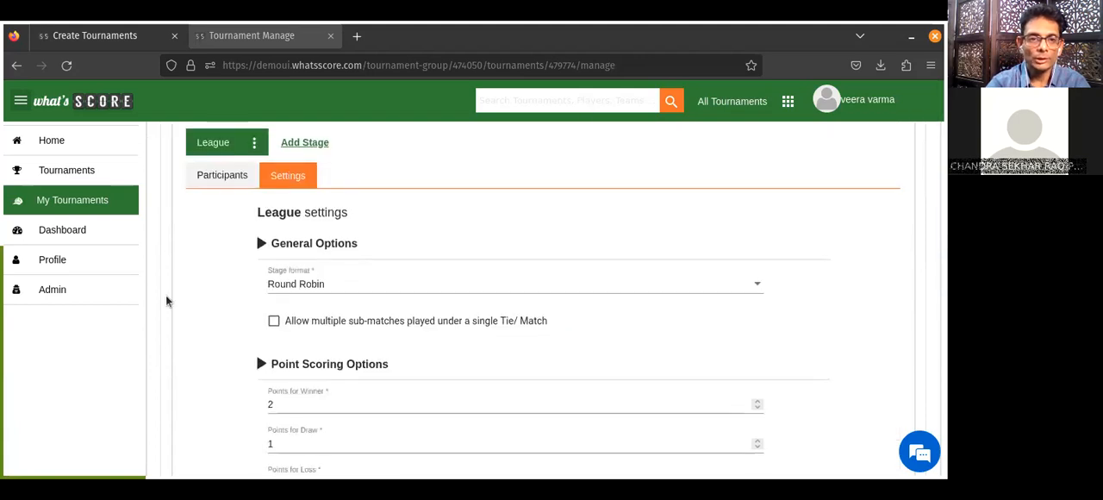
pyautogui.click(282, 287)
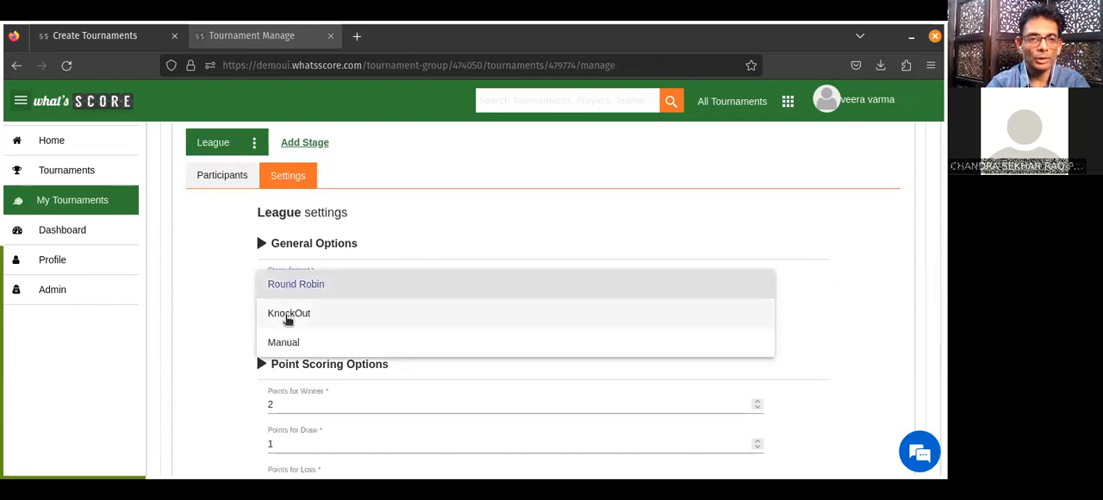
pyautogui.click(214, 283)
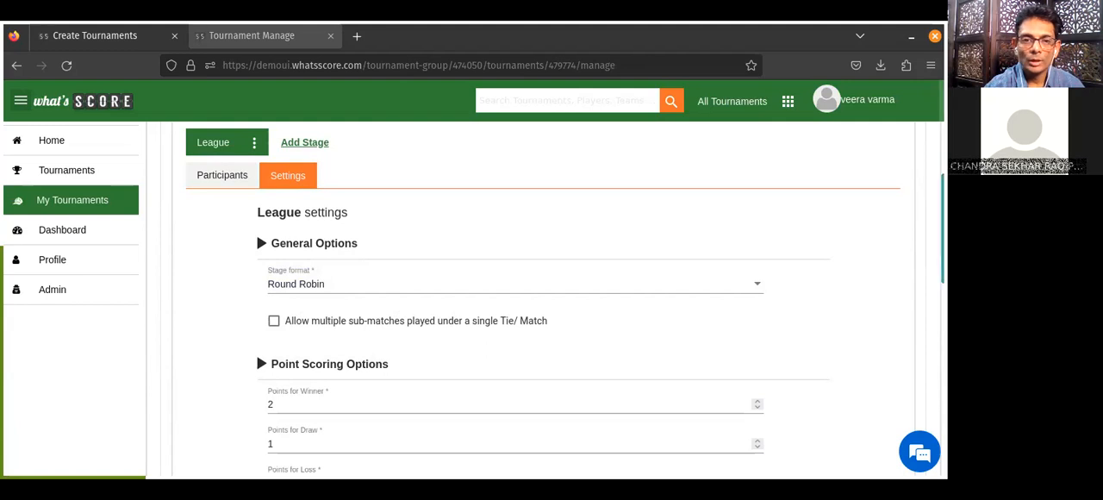
pyautogui.scroll(-2, 387, 319)
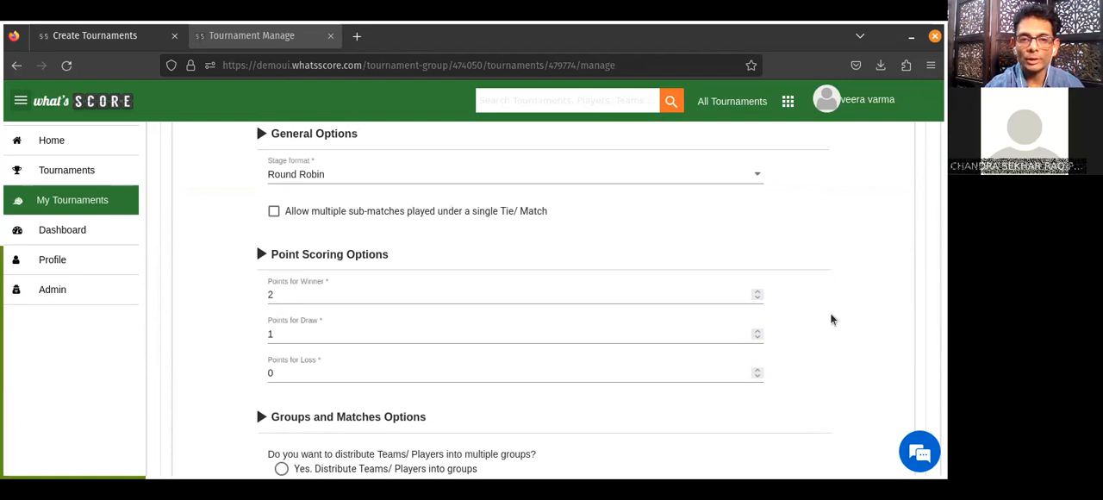
pyautogui.scroll(-4, 654, 336)
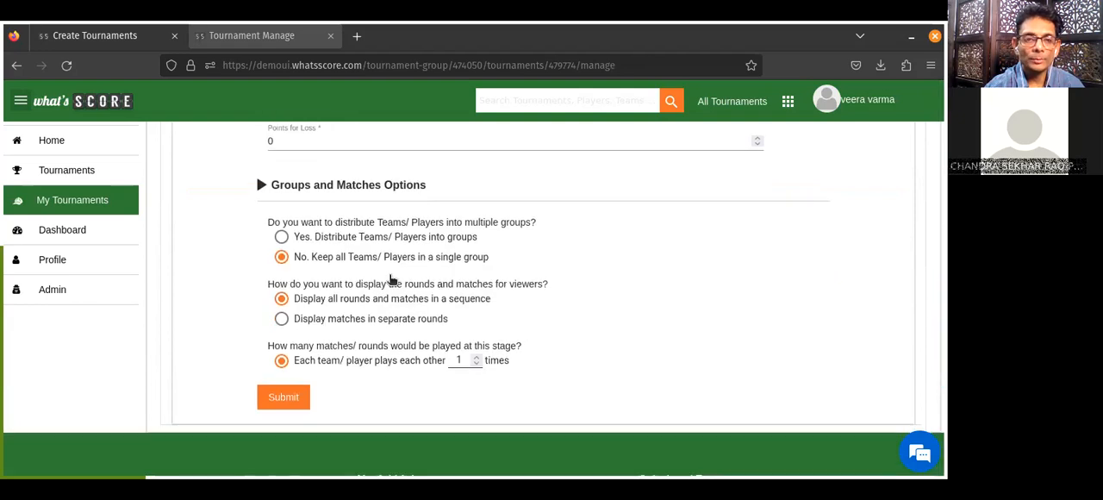
pyautogui.click(281, 238)
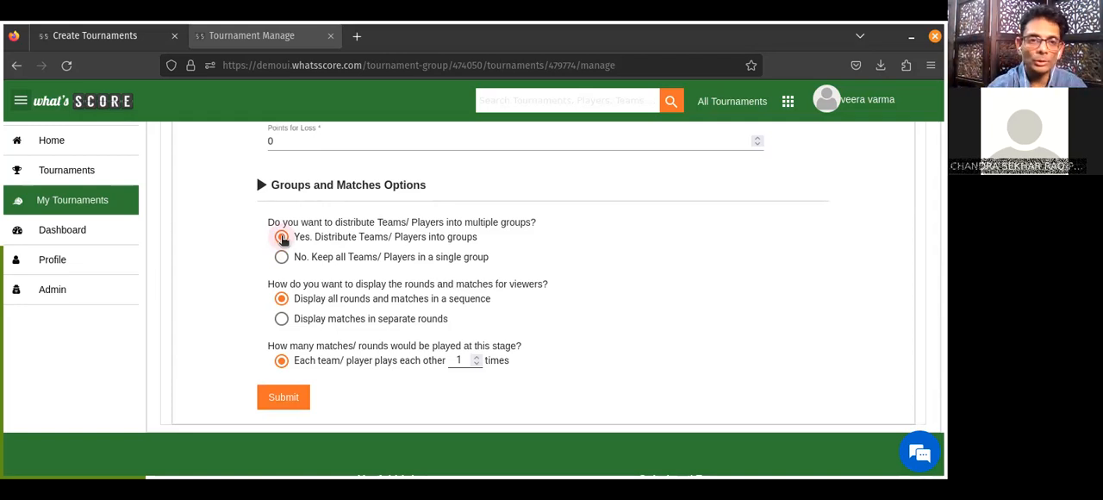
pyautogui.click(281, 258)
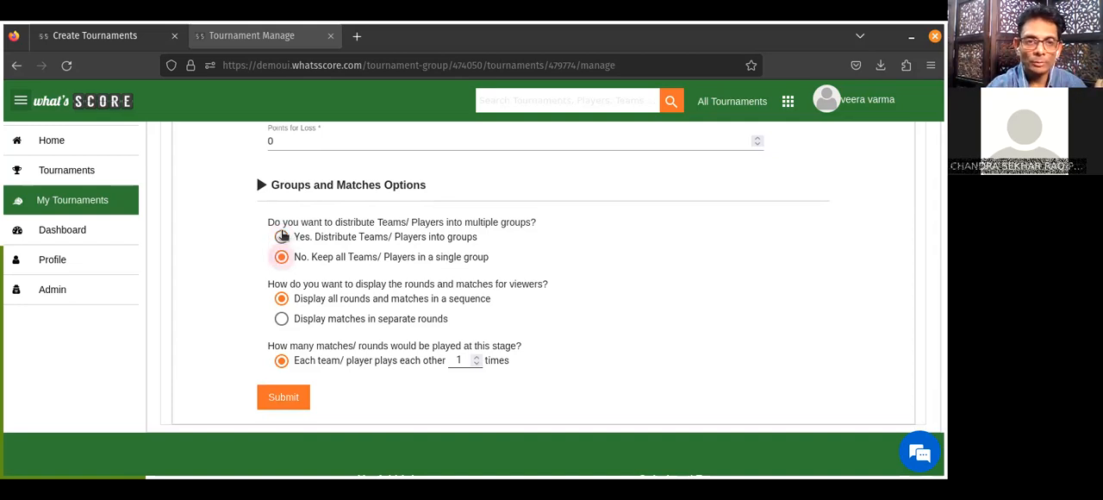
pyautogui.click(281, 237)
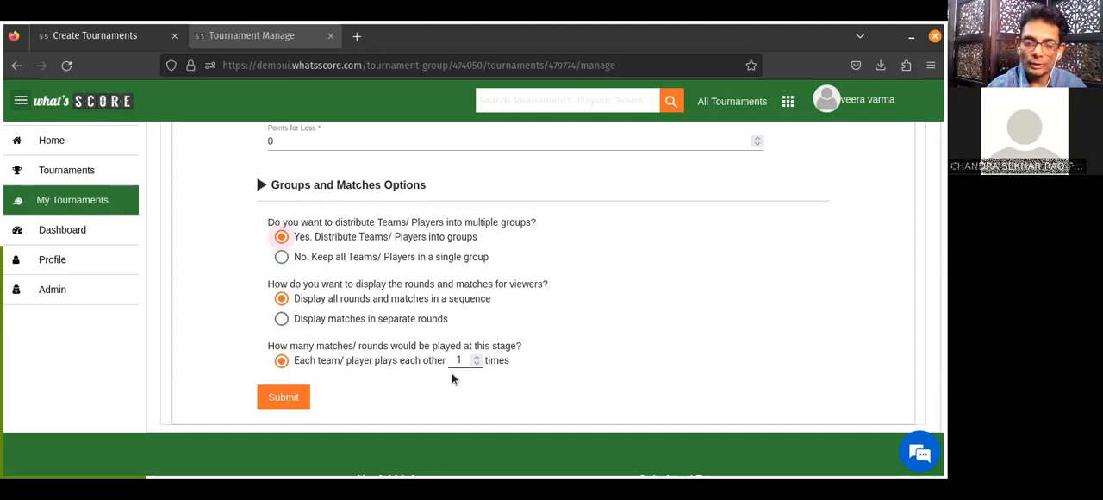
pyautogui.click(288, 397)
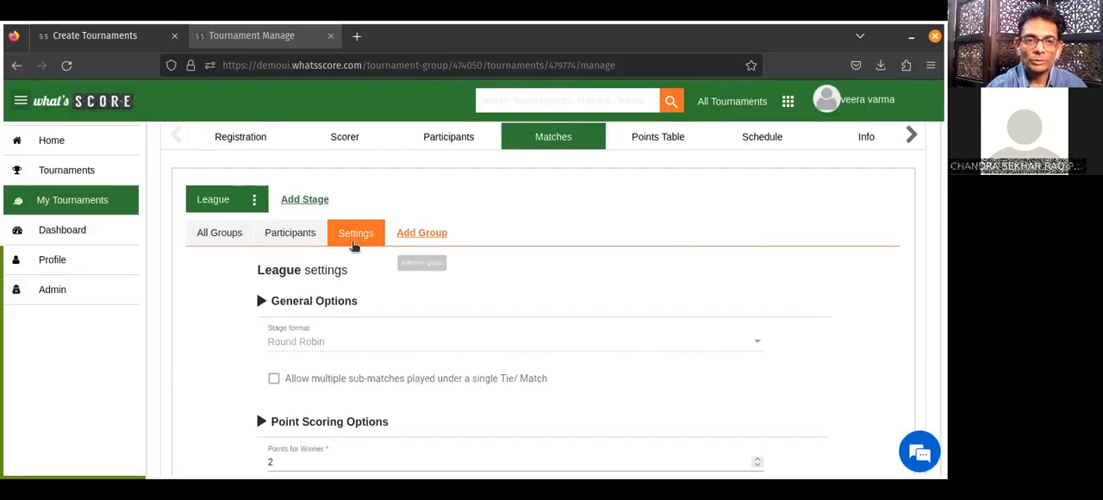
# Add a group named "Group A" to the League stage.
pyautogui.click(421, 238)
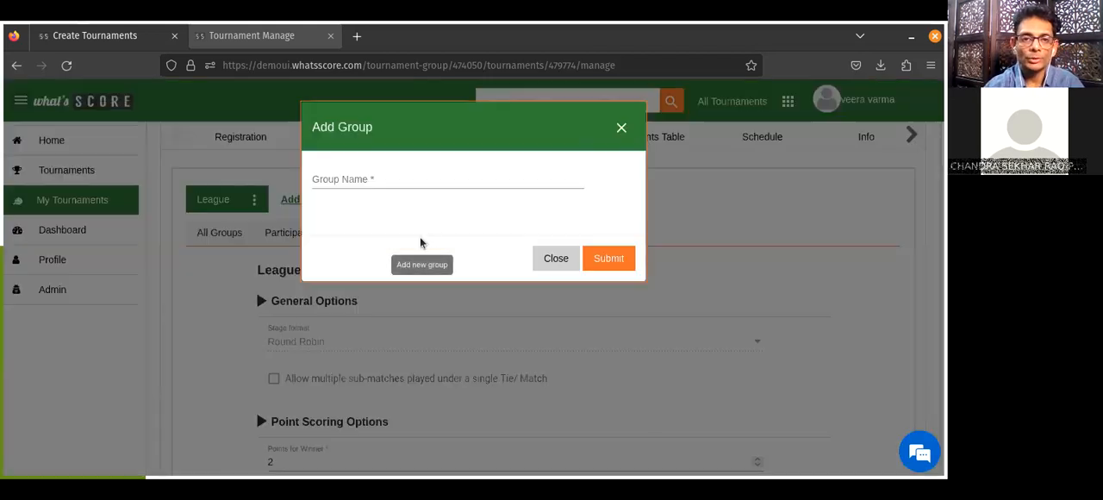
pyautogui.click(343, 185)
pyautogui.write('GRo')
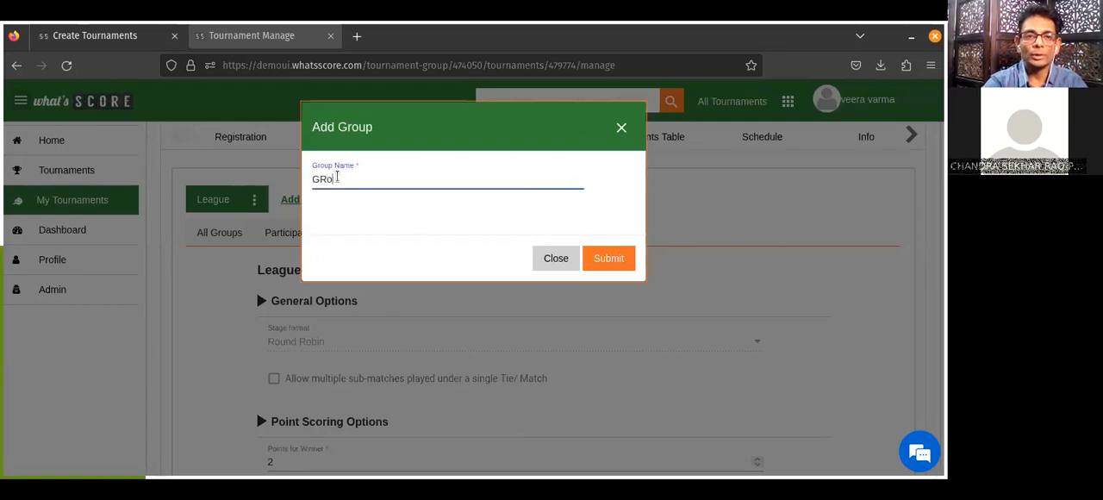
pyautogui.write('roup A')
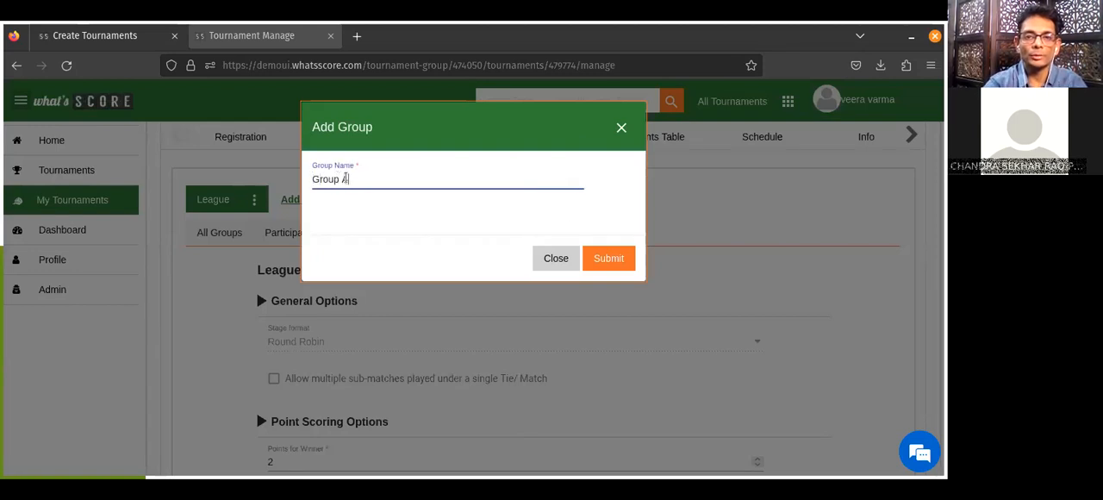
pyautogui.click(606, 257)
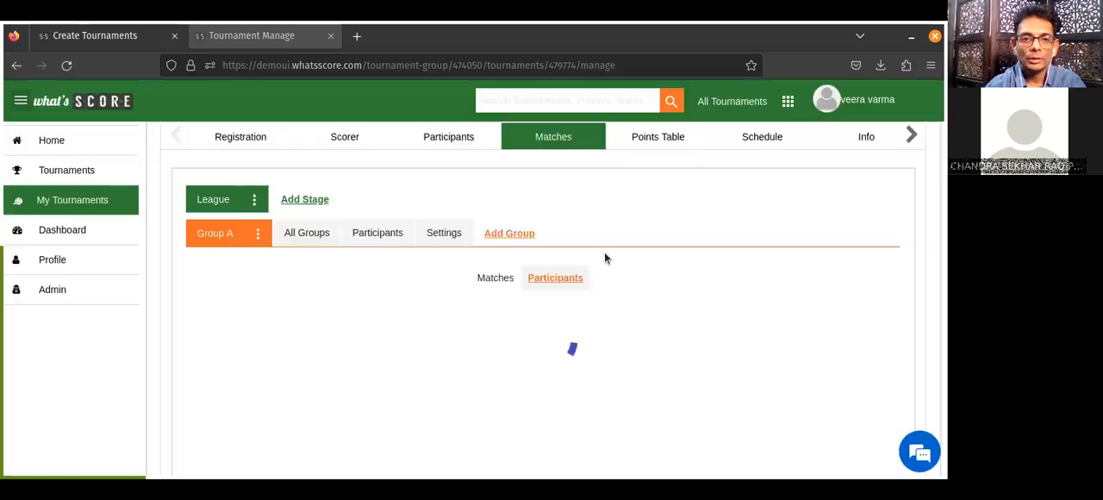
# Add a second group named "Group B" to the League stage.
pyautogui.click(507, 232)
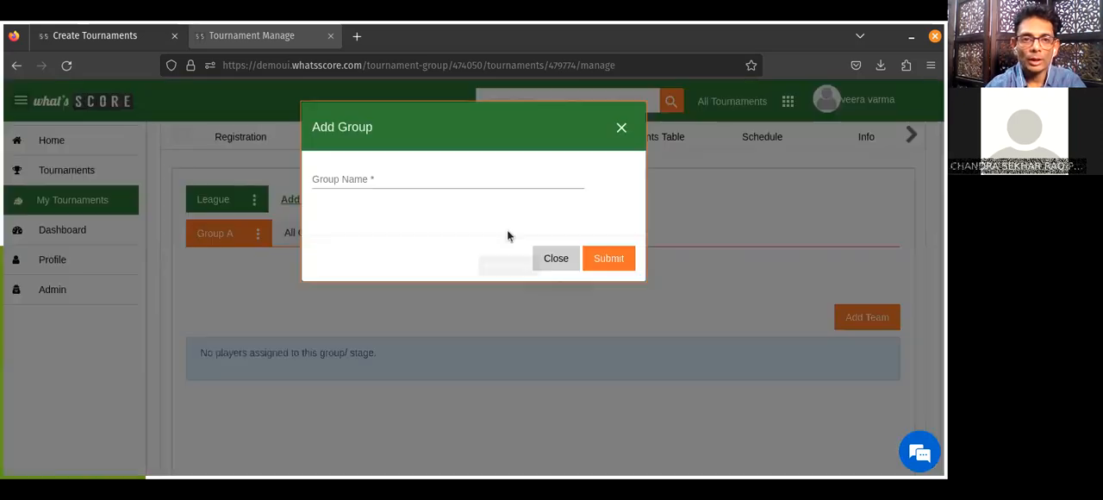
pyautogui.click(371, 176)
pyautogui.write('Group B')
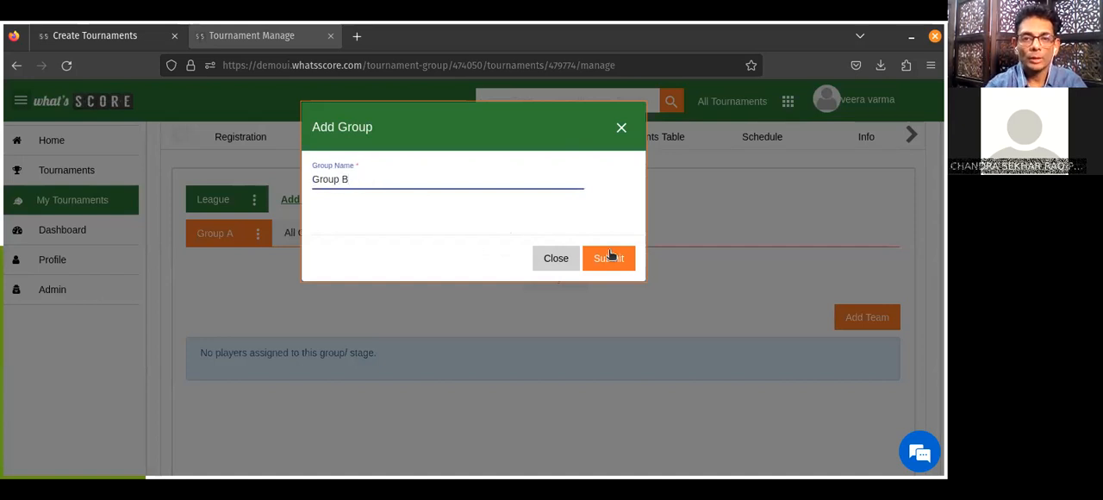
pyautogui.click(609, 256)
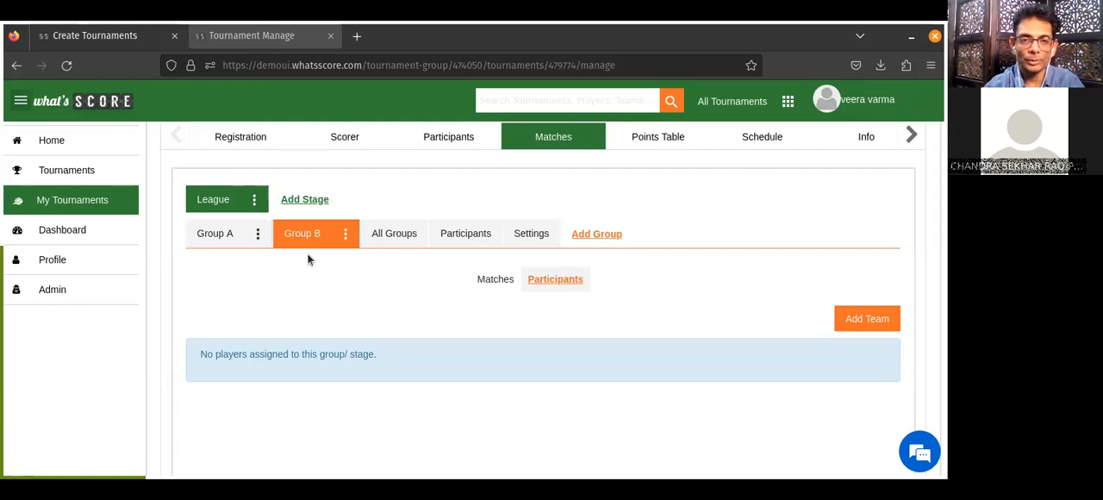
# Assign Portugal, Netherlands, 23 - India and Spain to Group A as its teams.
pyautogui.click(229, 240)
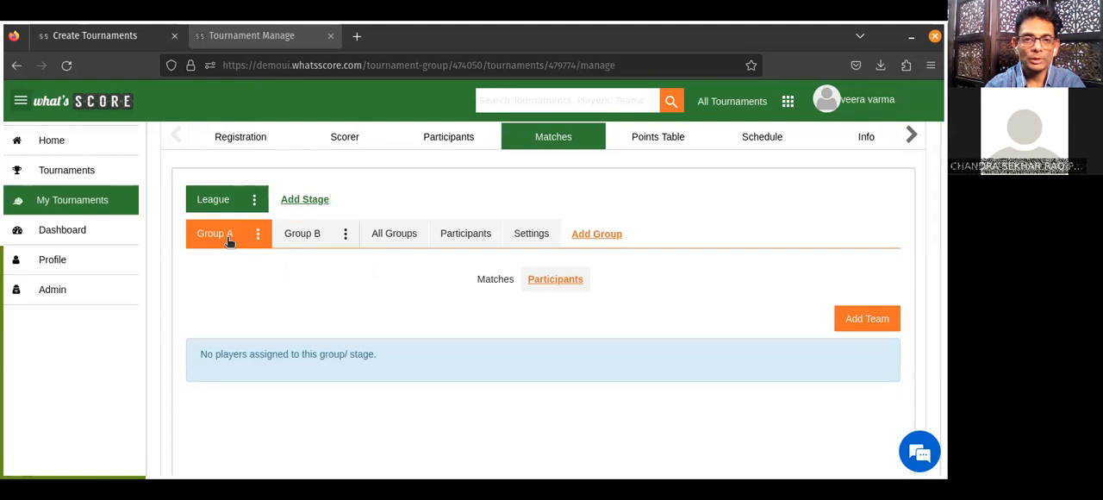
pyautogui.click(862, 322)
pyautogui.click(439, 222)
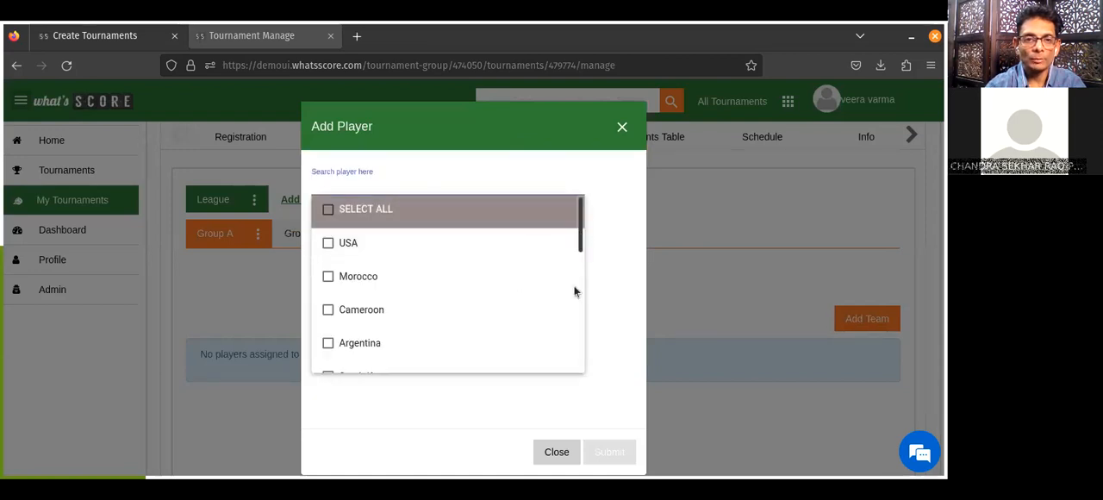
pyautogui.scroll(-5, 576, 290)
pyautogui.scroll(1, 572, 359)
pyautogui.scroll(2, 578, 267)
pyautogui.scroll(-4, 576, 301)
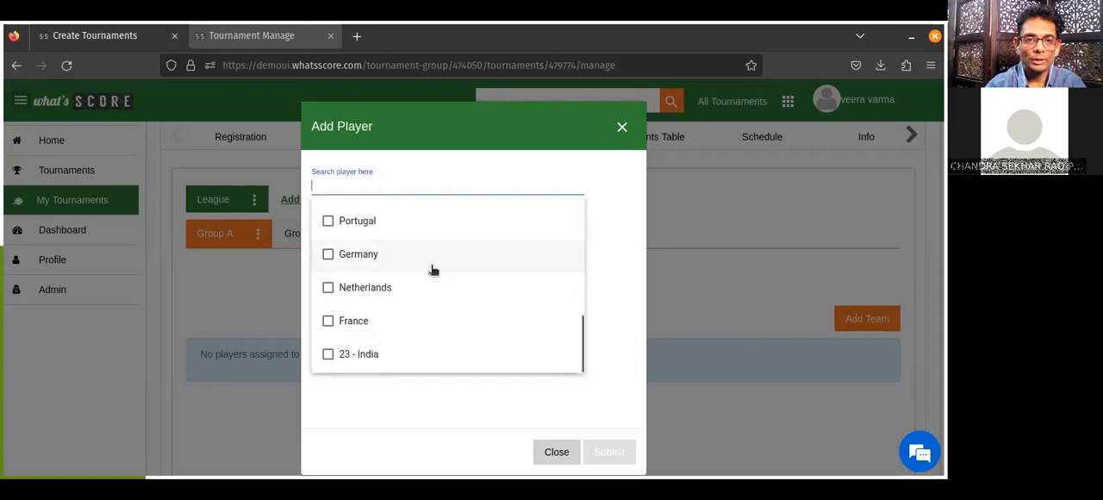
pyautogui.click(328, 221)
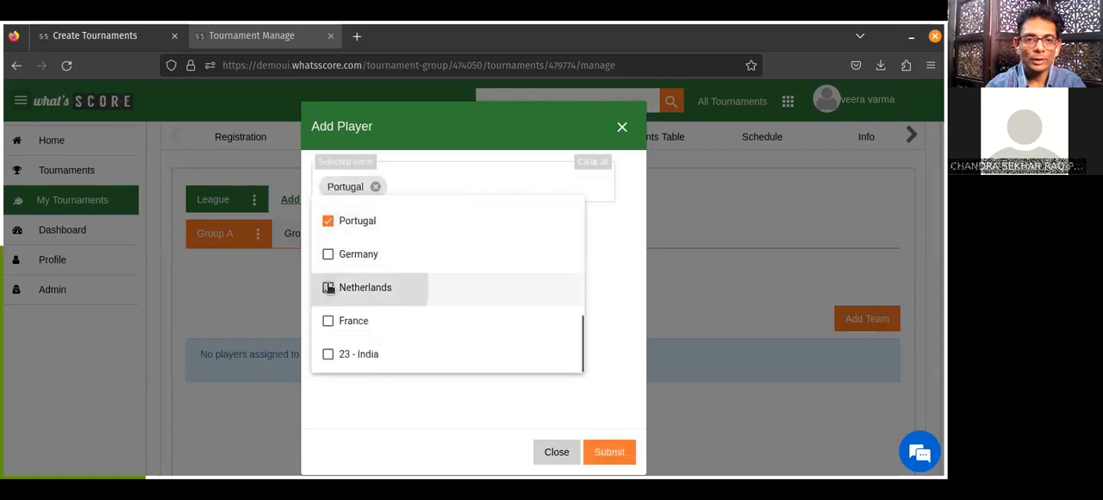
pyautogui.click(328, 287)
pyautogui.click(327, 353)
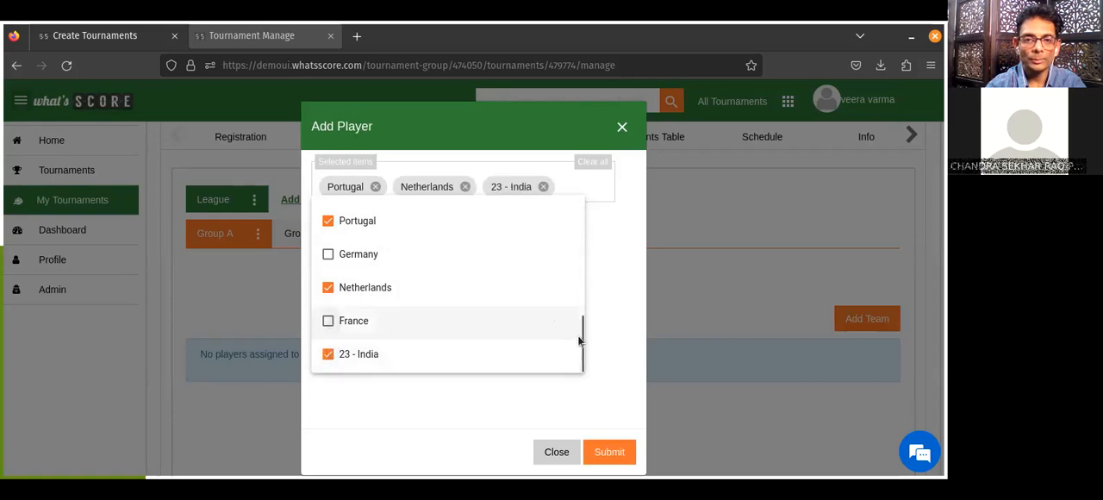
pyautogui.scroll(1, 579, 340)
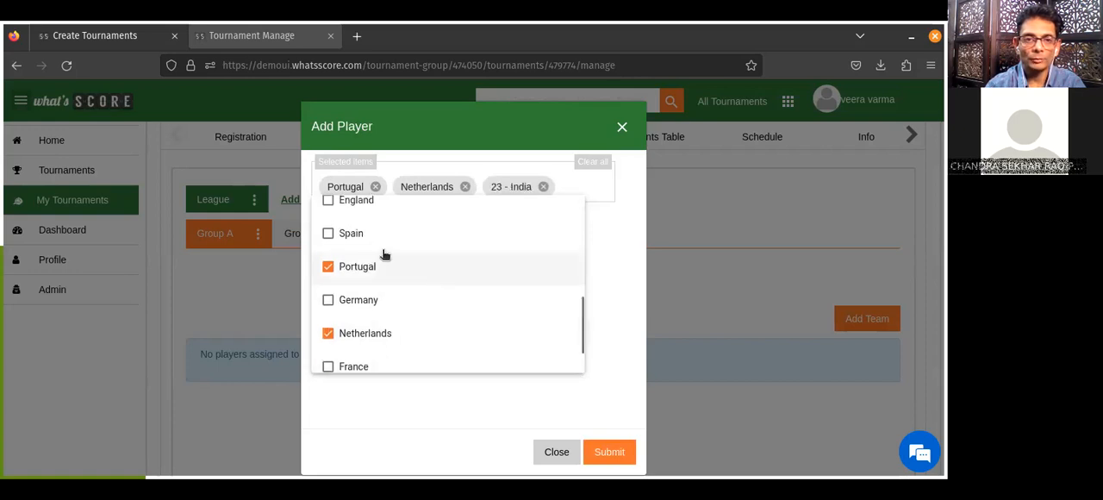
pyautogui.click(341, 236)
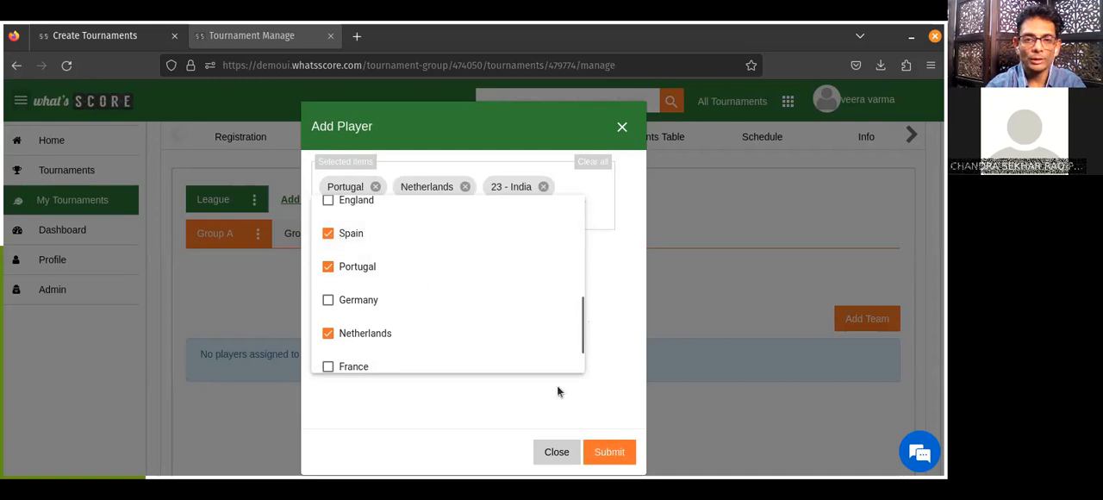
pyautogui.click(613, 445)
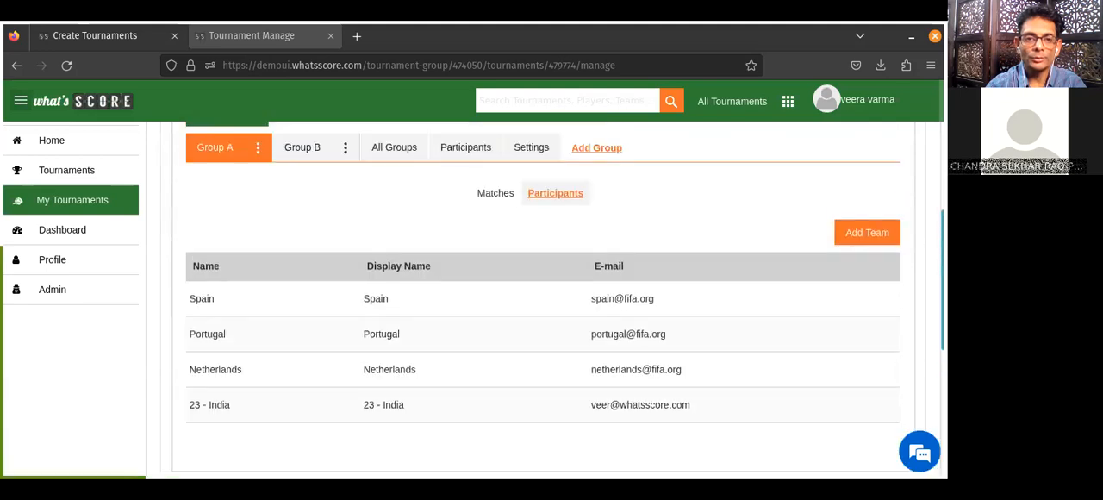
# Create the rounds and matches for Group A from its assigned teams.
pyautogui.scroll(1, 542, 301)
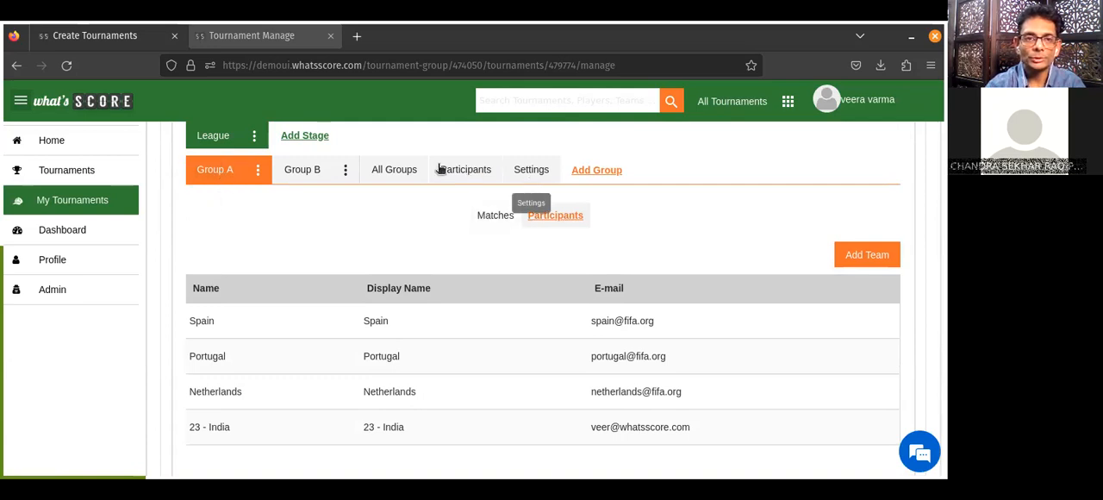
pyautogui.click(492, 216)
pyautogui.click(844, 300)
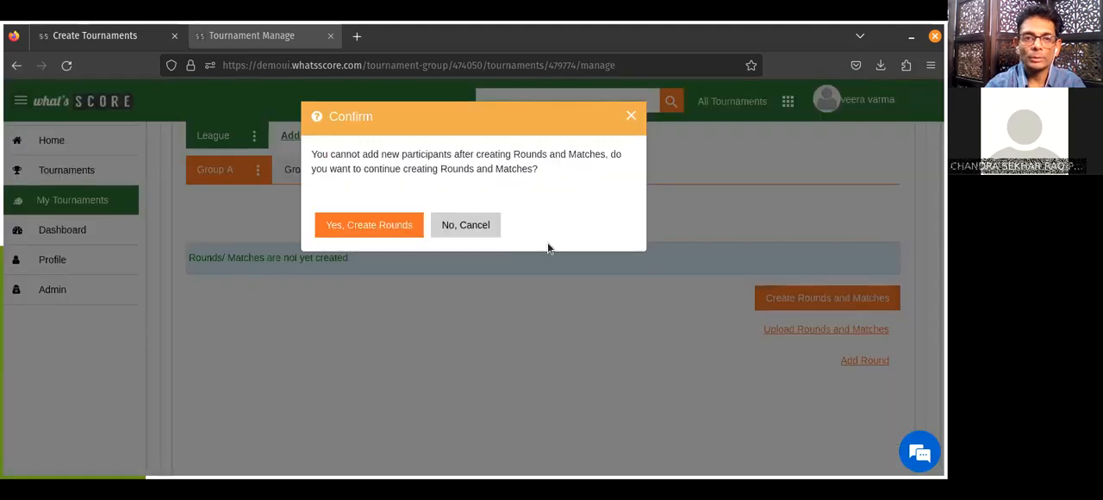
pyautogui.click(376, 224)
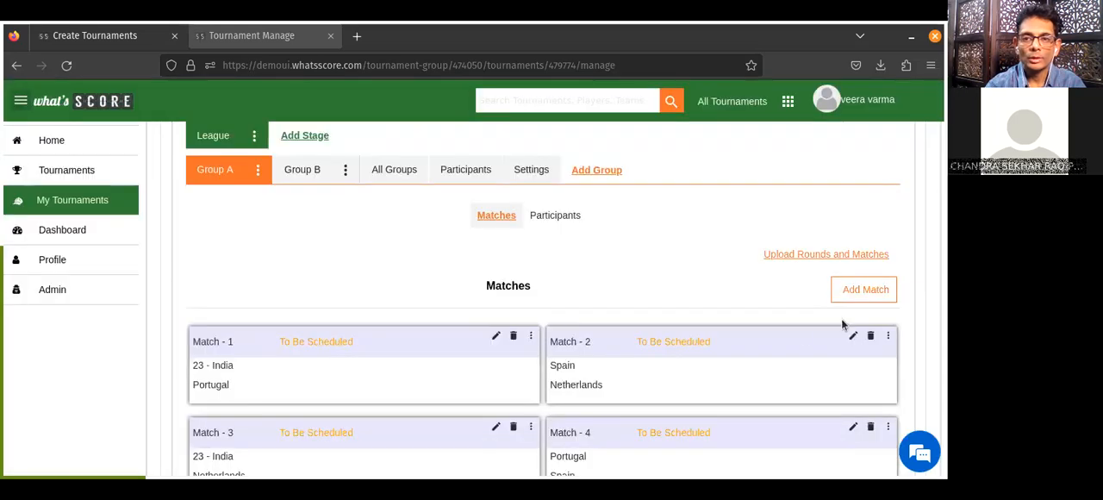
# Look through Group A's match fixtures and check the editing options offered for Match - 1.
pyautogui.scroll(-2, 843, 324)
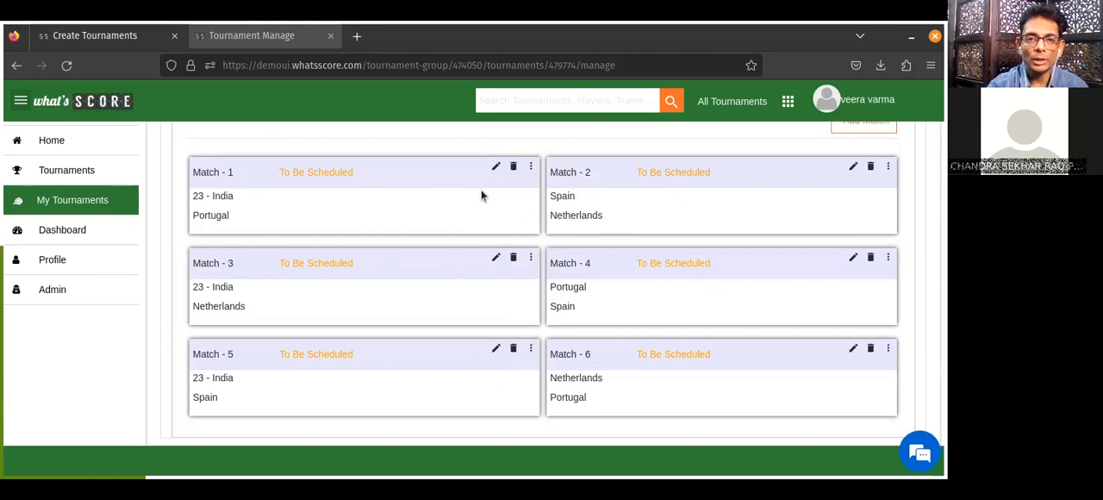
pyautogui.click(495, 166)
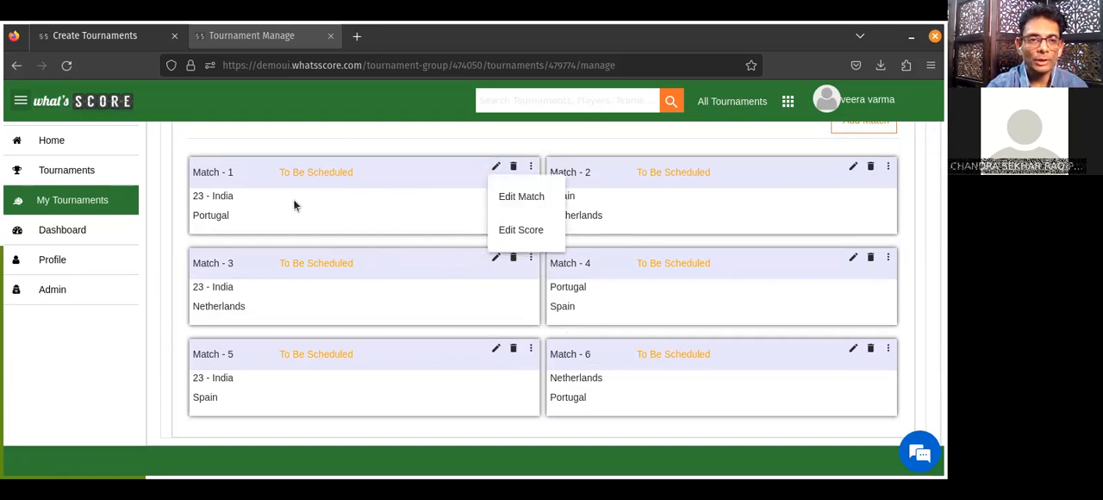
pyautogui.click(420, 222)
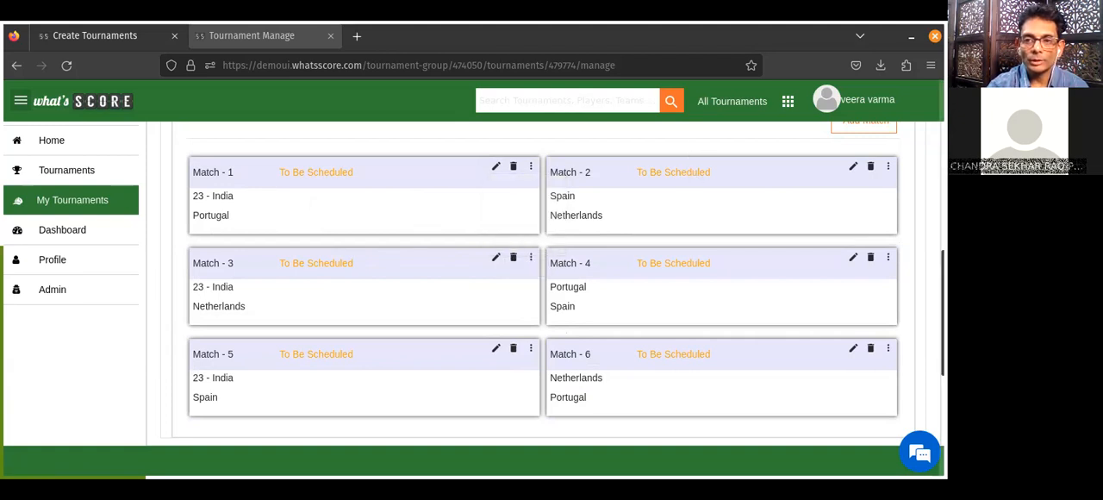
pyautogui.scroll(2, 543, 301)
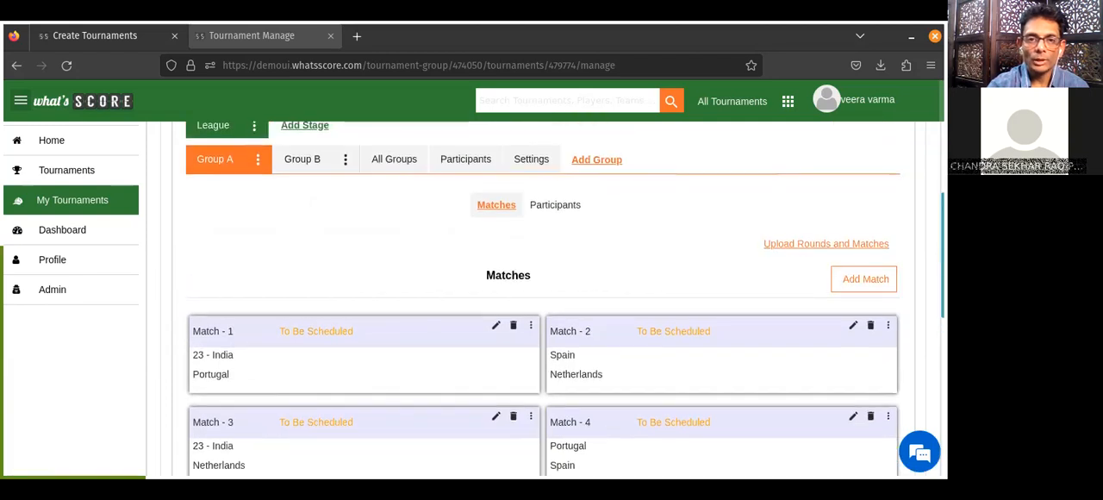
pyautogui.scroll(-2, 542, 302)
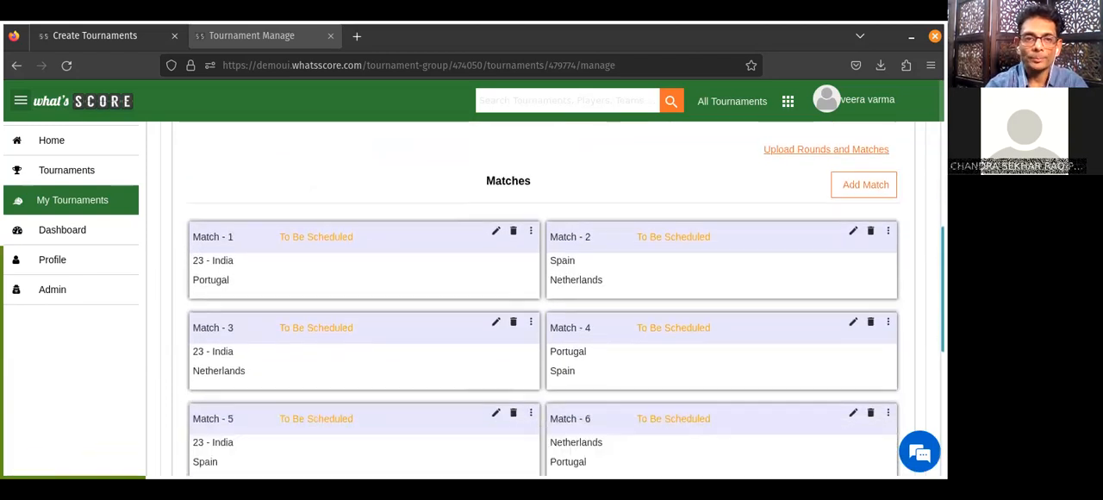
pyautogui.scroll(1, 543, 301)
pyautogui.scroll(2, 543, 301)
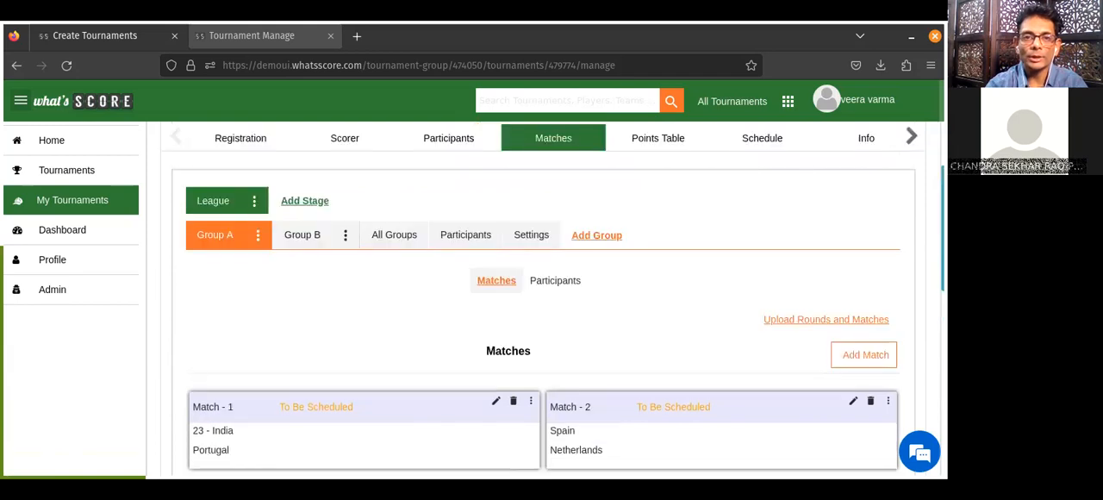
# View the teams points table and inspect the editable details of Group A's Match - 1, closing them without changes.
pyautogui.click(660, 153)
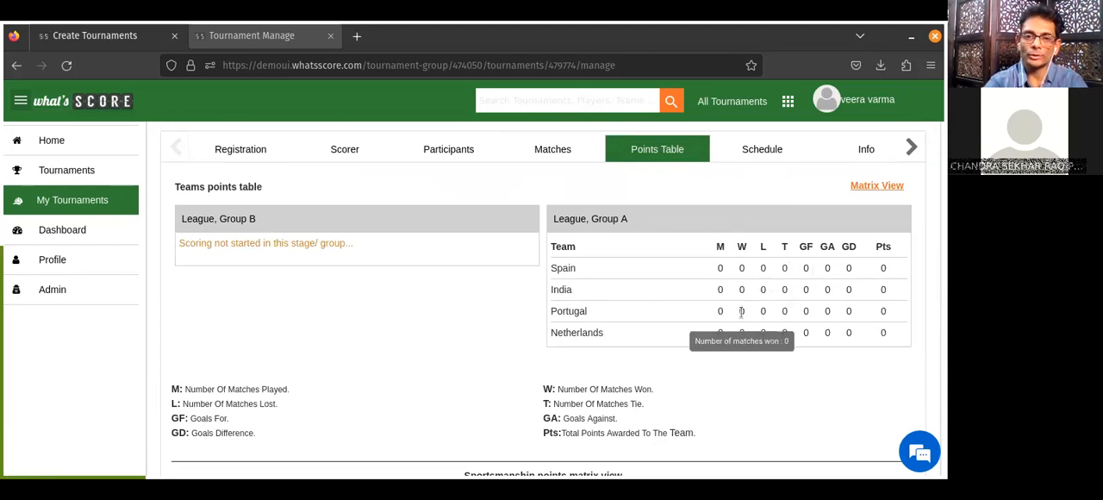
pyautogui.click(553, 154)
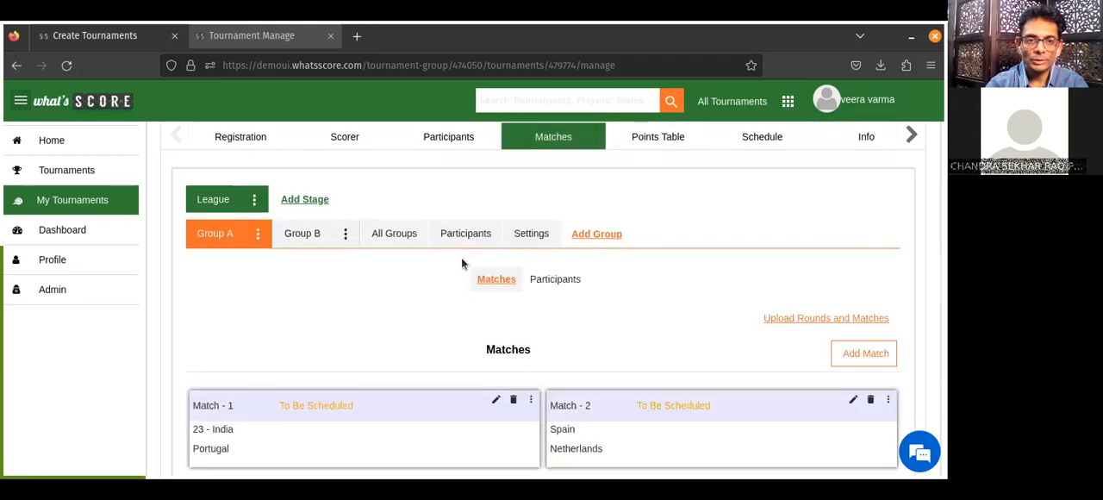
pyautogui.click(497, 402)
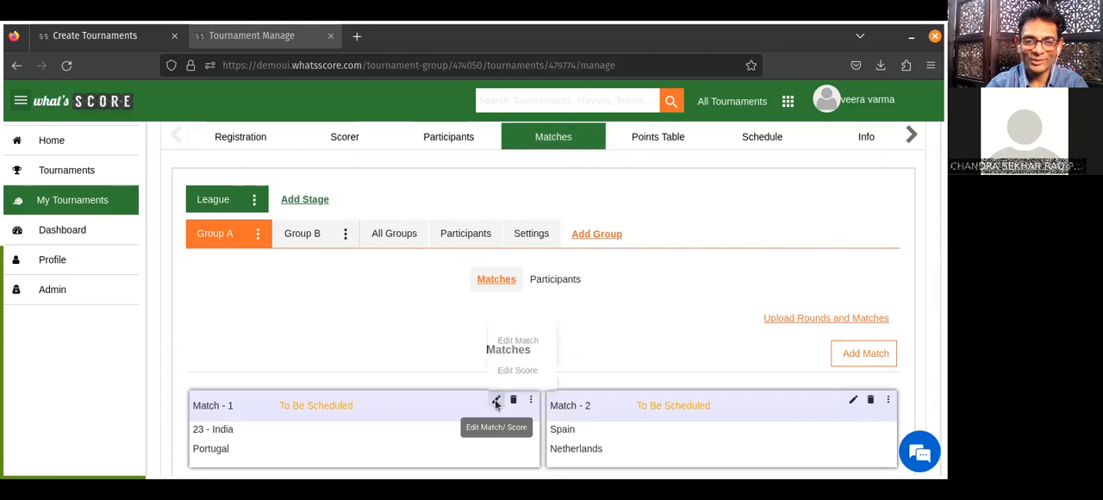
pyautogui.click(526, 334)
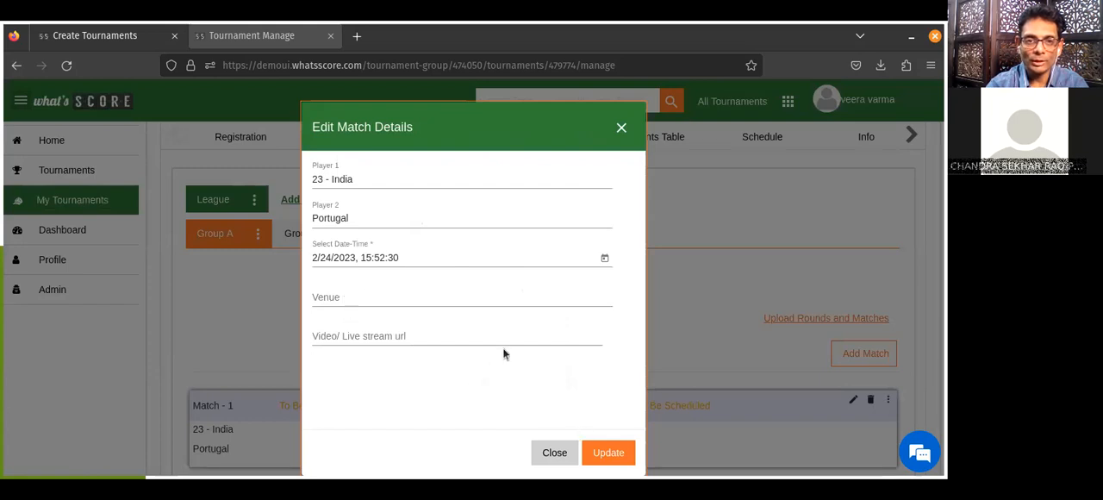
pyautogui.click(352, 298)
pyautogui.click(391, 340)
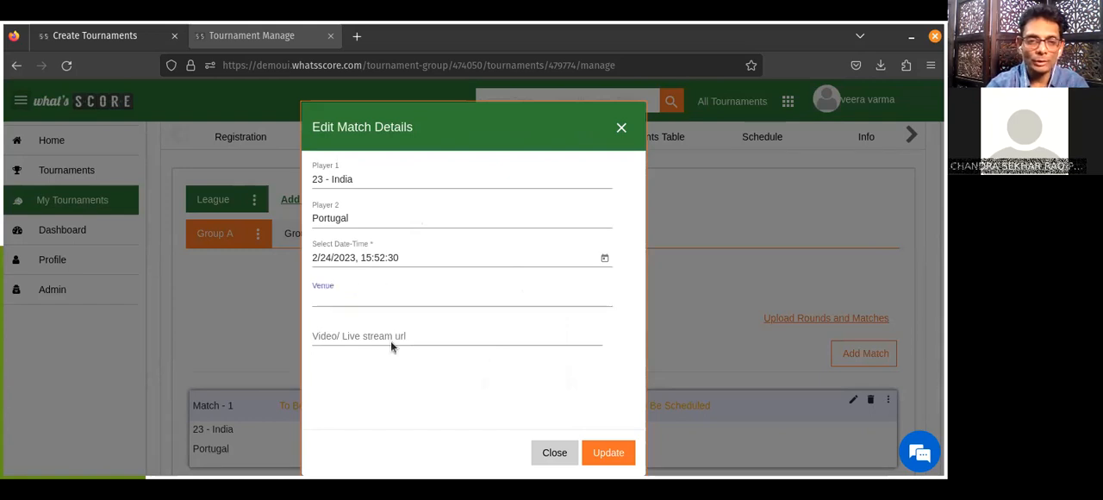
pyautogui.click(554, 451)
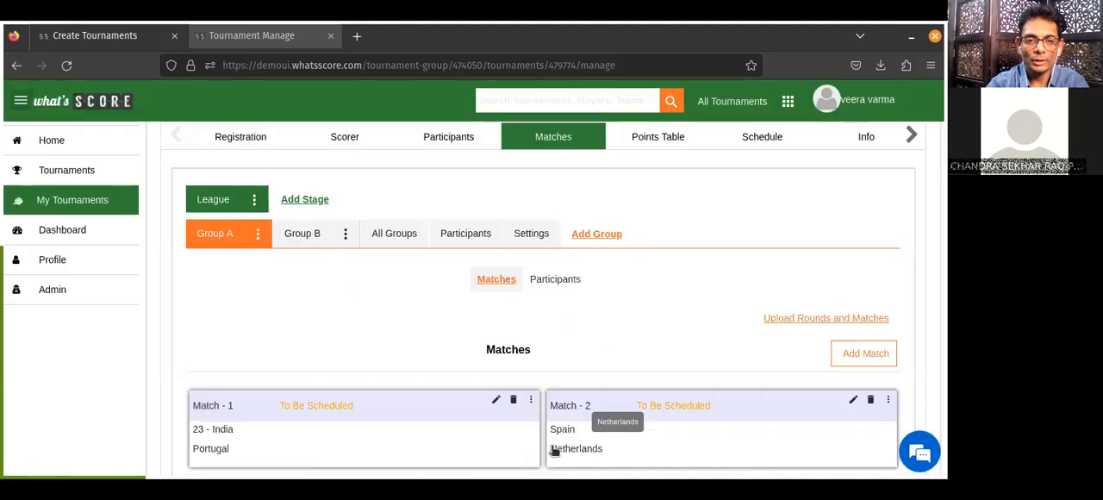
# Record Group A's Match - 1 score as 23 - India 3, Portugal 2, with 23 - India as the match winner.
pyautogui.click(495, 401)
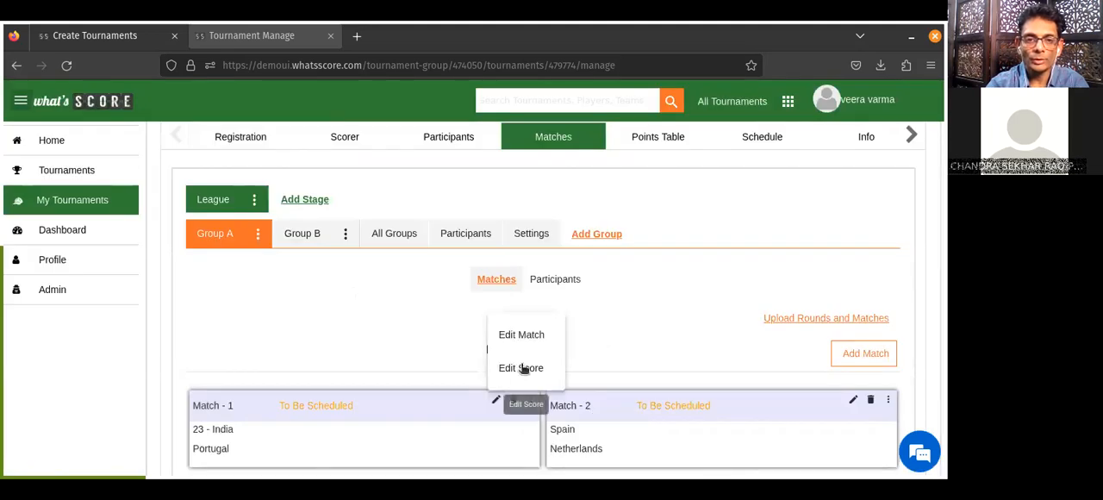
pyautogui.click(522, 366)
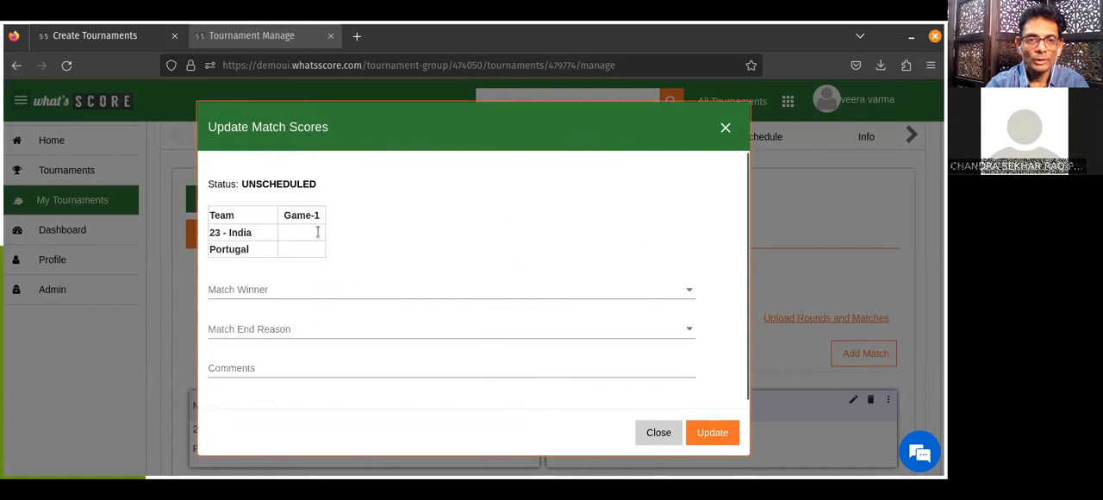
pyautogui.write('3')
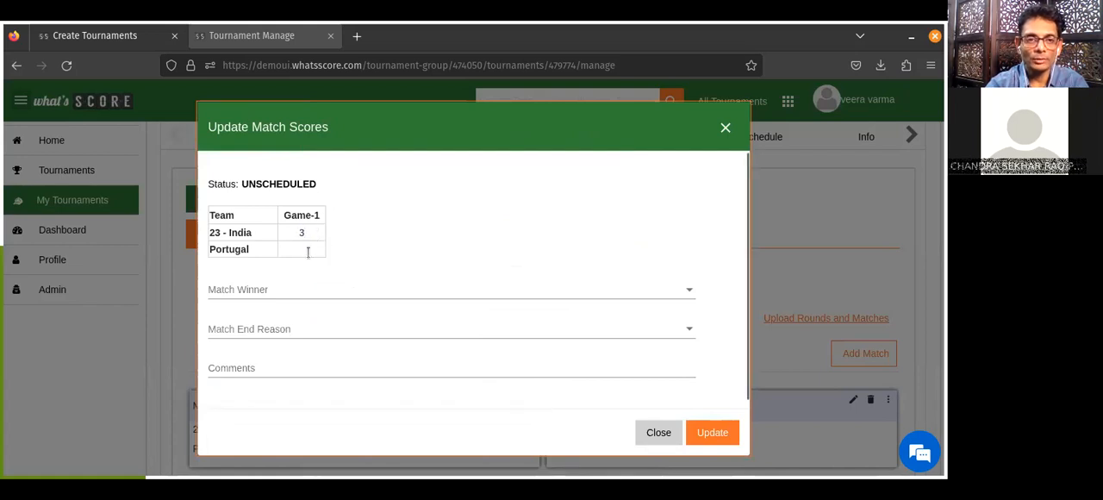
pyautogui.click(308, 251)
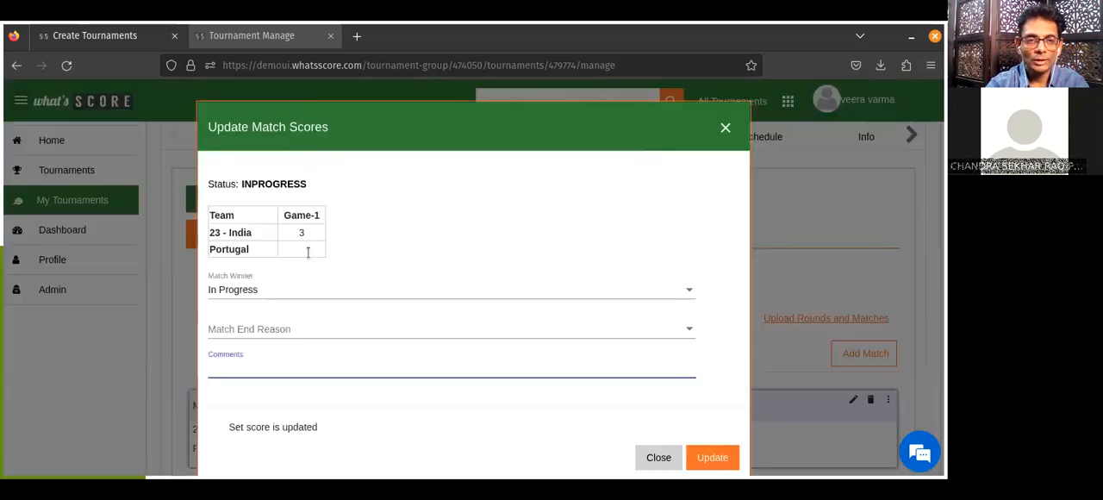
pyautogui.click(308, 252)
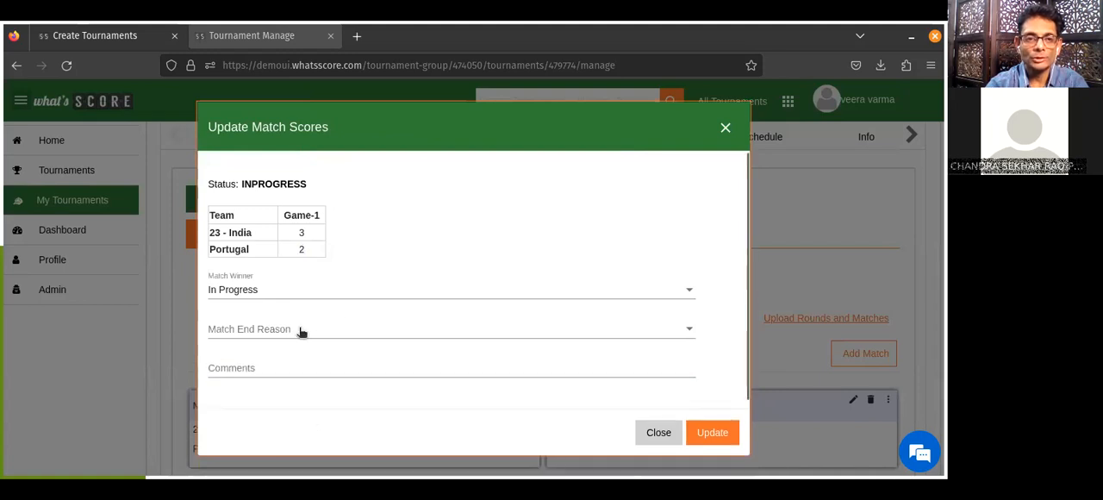
pyautogui.click(284, 289)
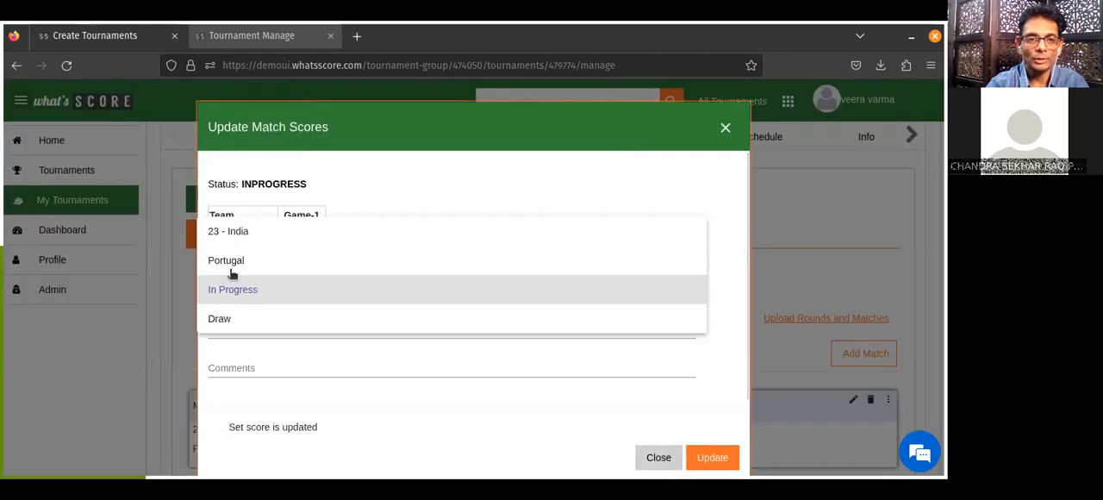
pyautogui.click(230, 232)
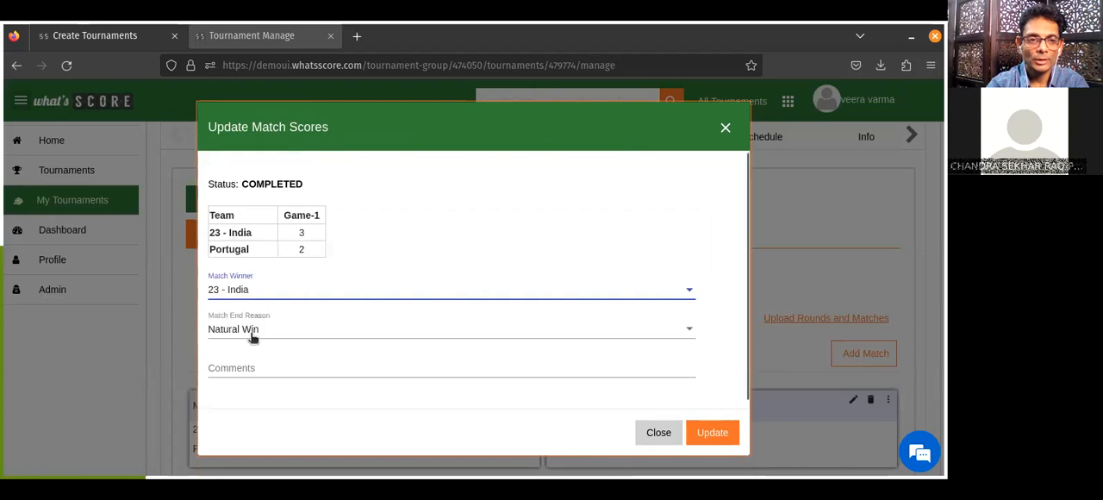
pyautogui.click(712, 431)
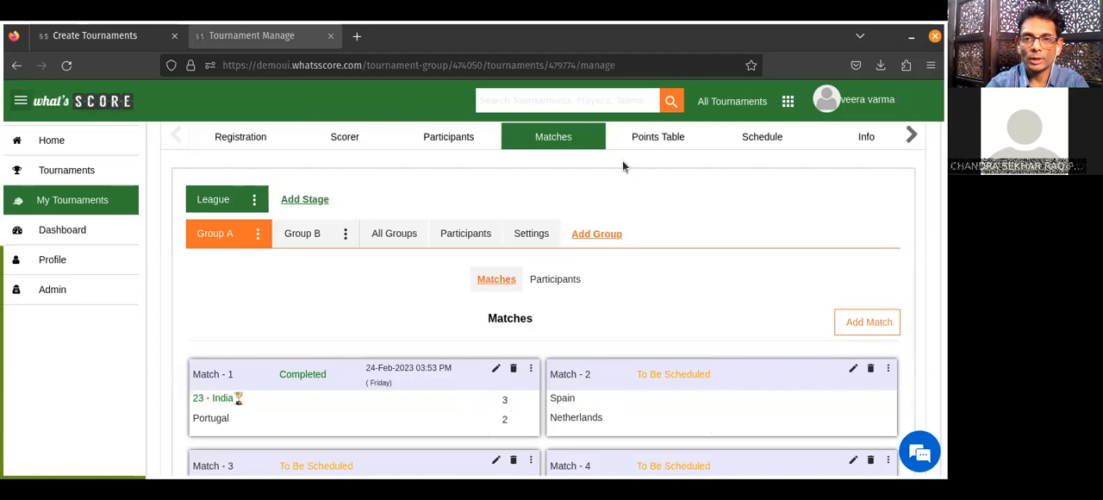
# Examine the teams points table after Match - 1, the Group A match list and the list of participating teams.
pyautogui.click(667, 143)
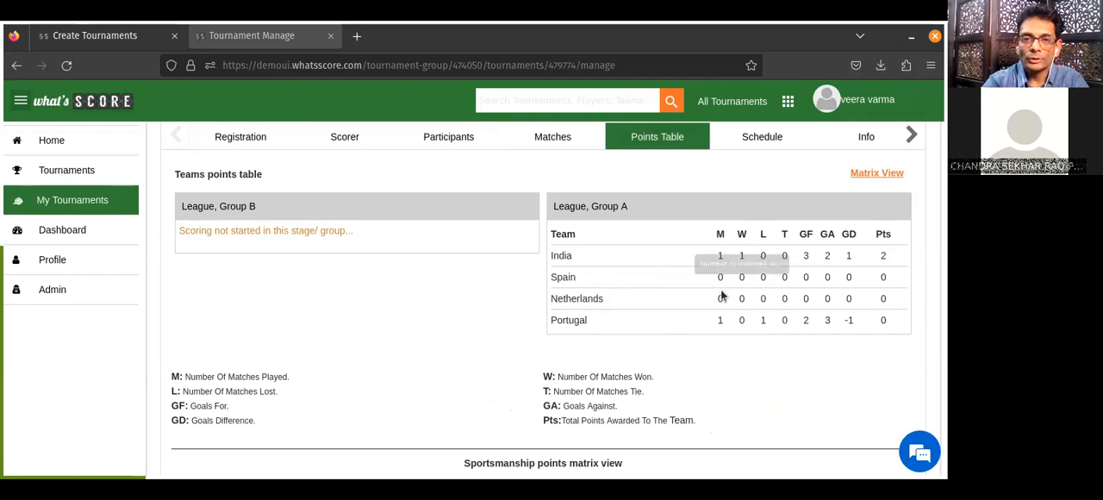
pyautogui.click(547, 139)
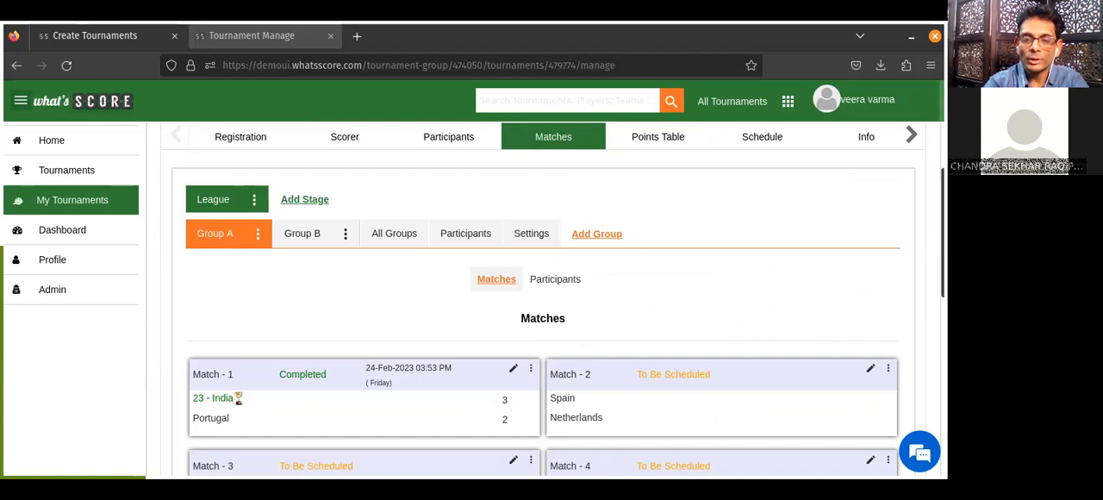
pyautogui.scroll(-2, 719, 269)
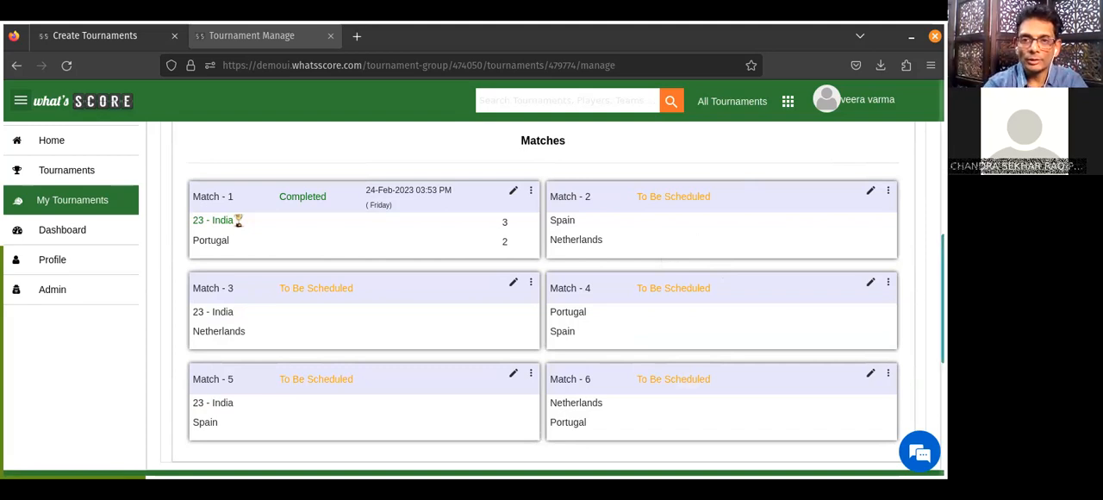
pyautogui.scroll(4, 775, 301)
pyautogui.click(679, 225)
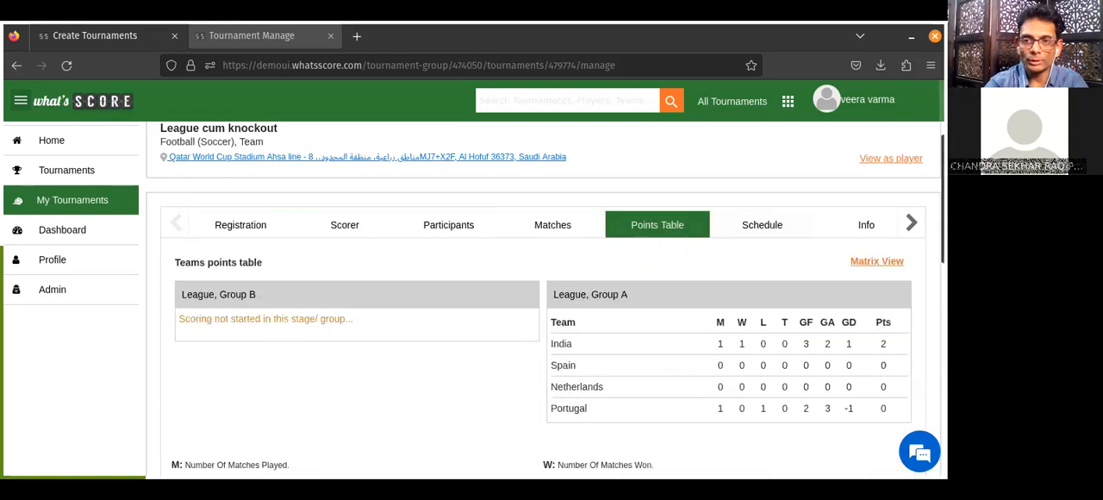
pyautogui.scroll(-5, 543, 302)
pyautogui.scroll(4, 542, 301)
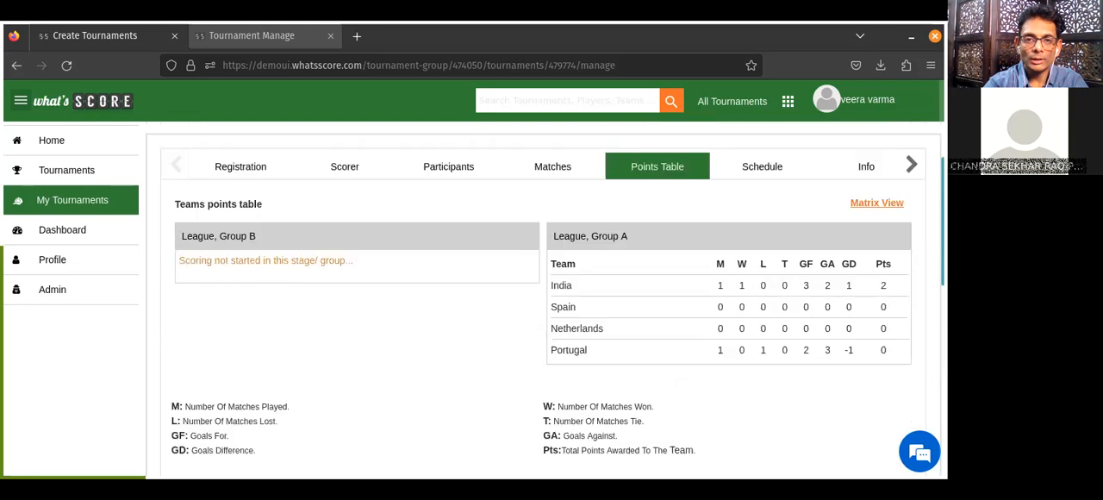
pyautogui.scroll(-5, 543, 302)
pyautogui.scroll(6, 543, 302)
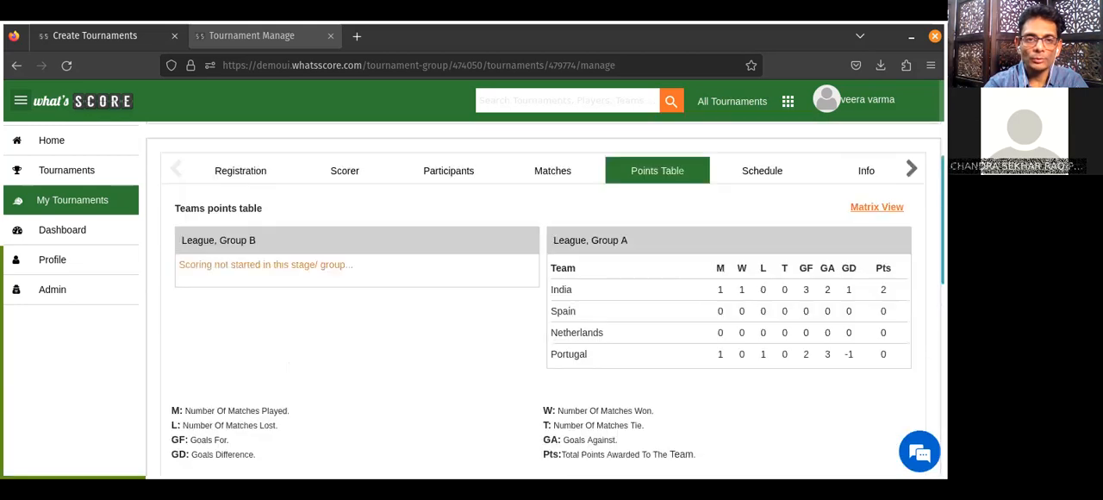
pyautogui.scroll(1, 521, 292)
pyautogui.scroll(-1, 521, 292)
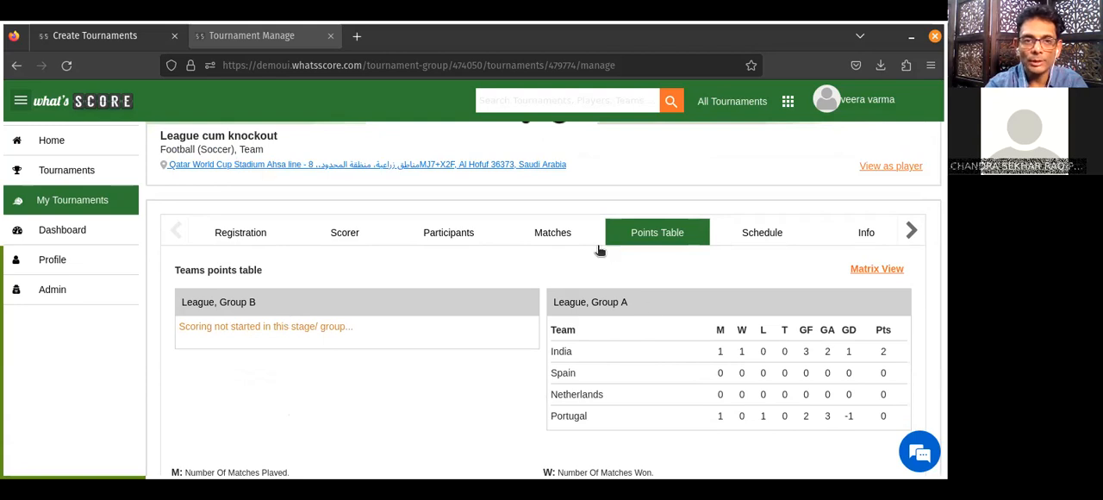
pyautogui.click(431, 243)
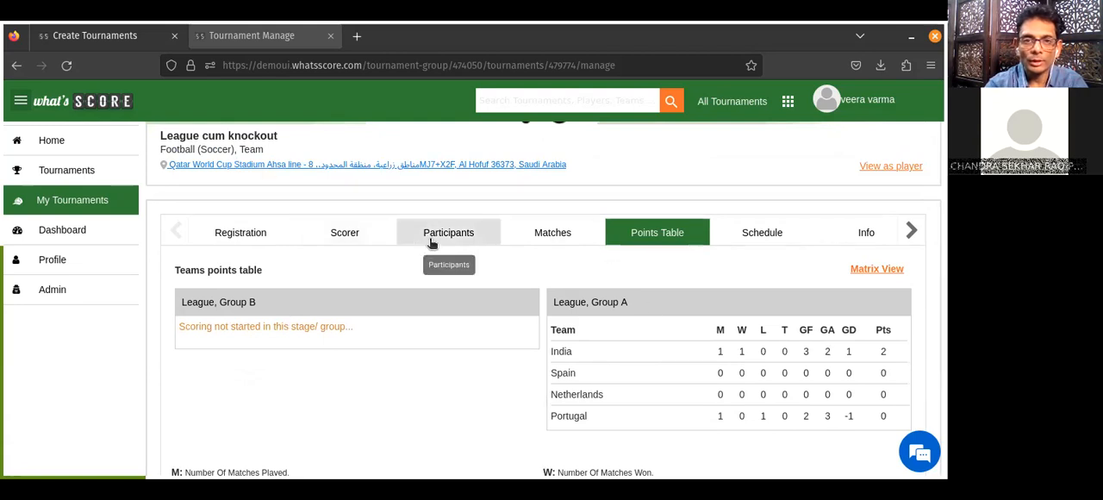
pyautogui.scroll(-4, 585, 267)
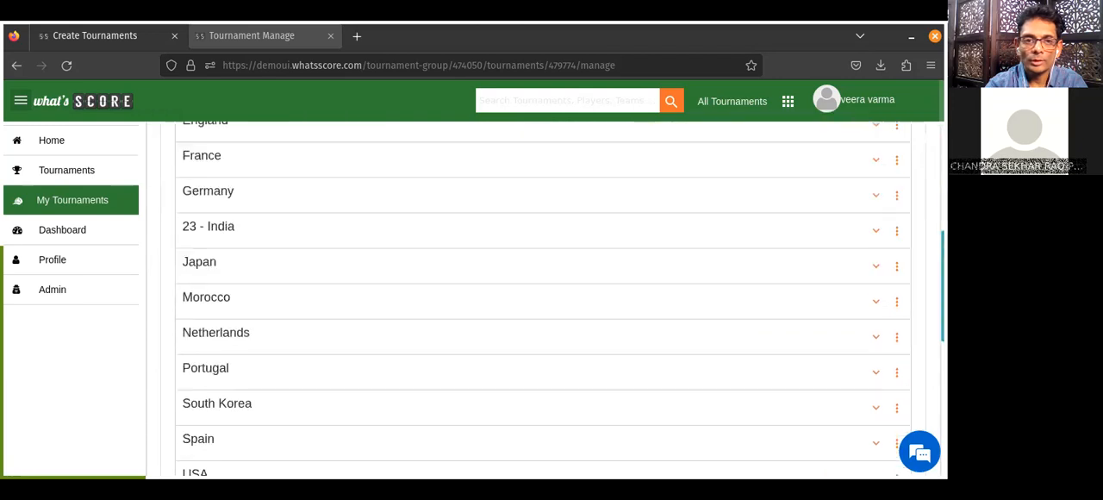
pyautogui.scroll(5, 585, 267)
# Assign USA, Cameroon, Argentina and Morocco to Group B of the League stage as its teams.
pyautogui.click(568, 260)
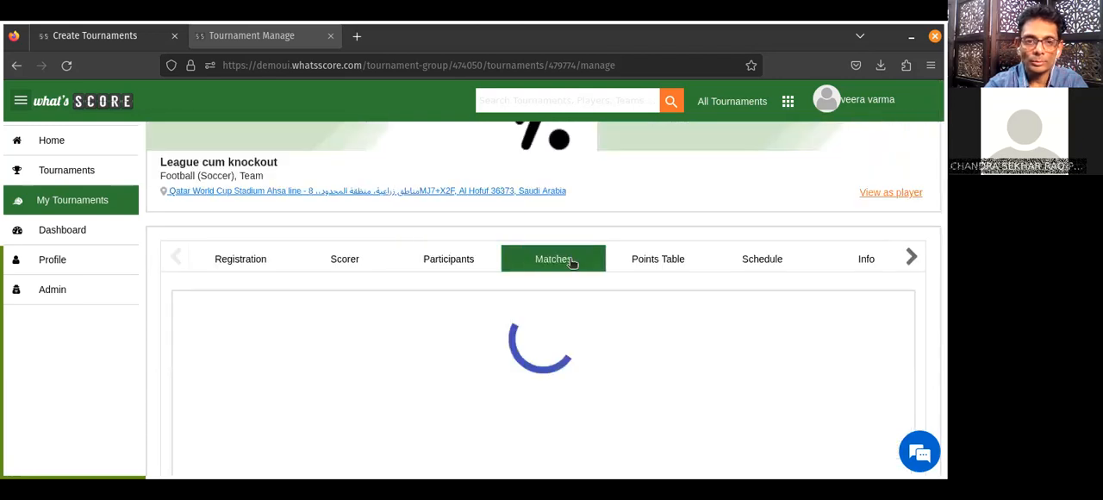
pyautogui.scroll(-2, 360, 341)
pyautogui.click(312, 240)
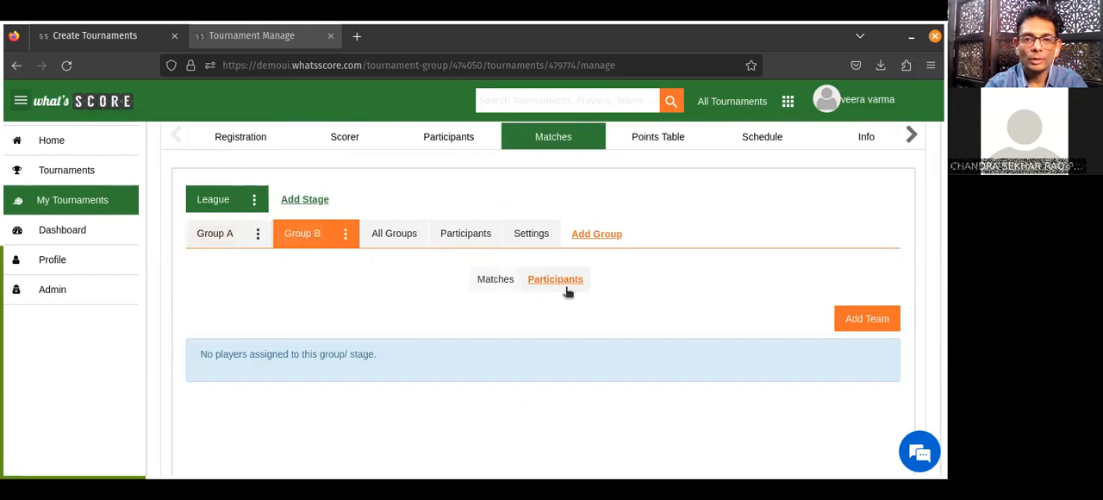
pyautogui.click(865, 324)
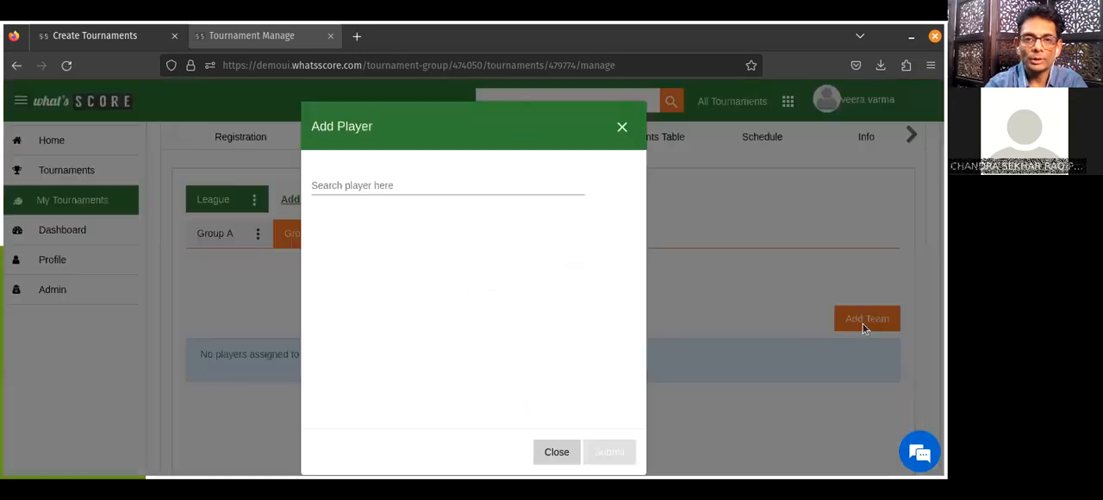
pyautogui.click(417, 189)
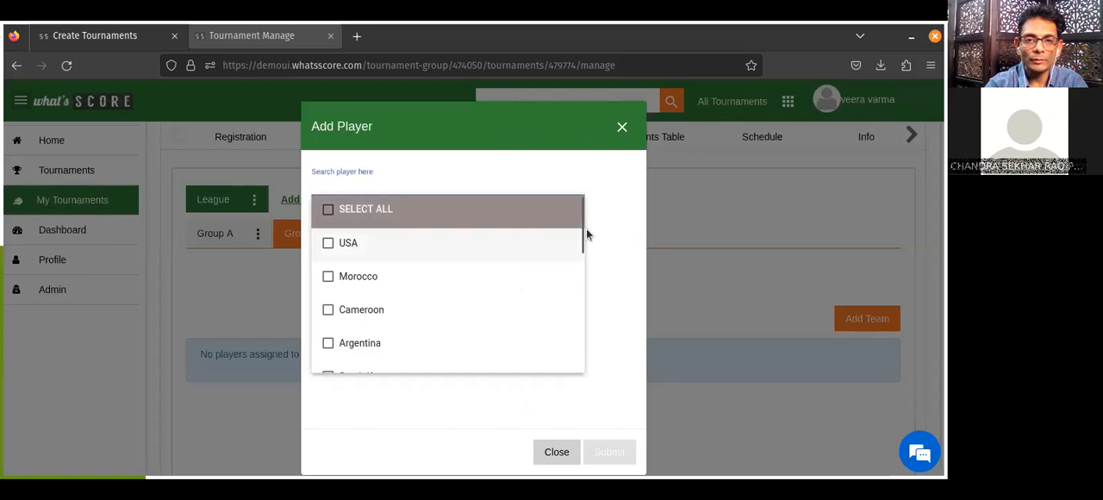
pyautogui.moveTo(579, 231)
pyautogui.mouseDown()
pyautogui.moveTo(565, 374)
pyautogui.moveTo(573, 239)
pyautogui.mouseUp()
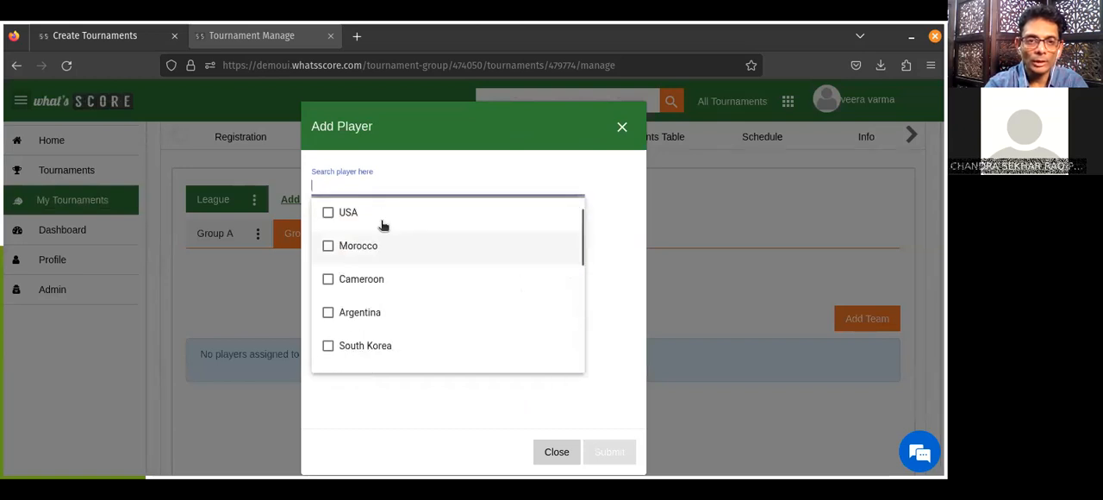
pyautogui.click(348, 217)
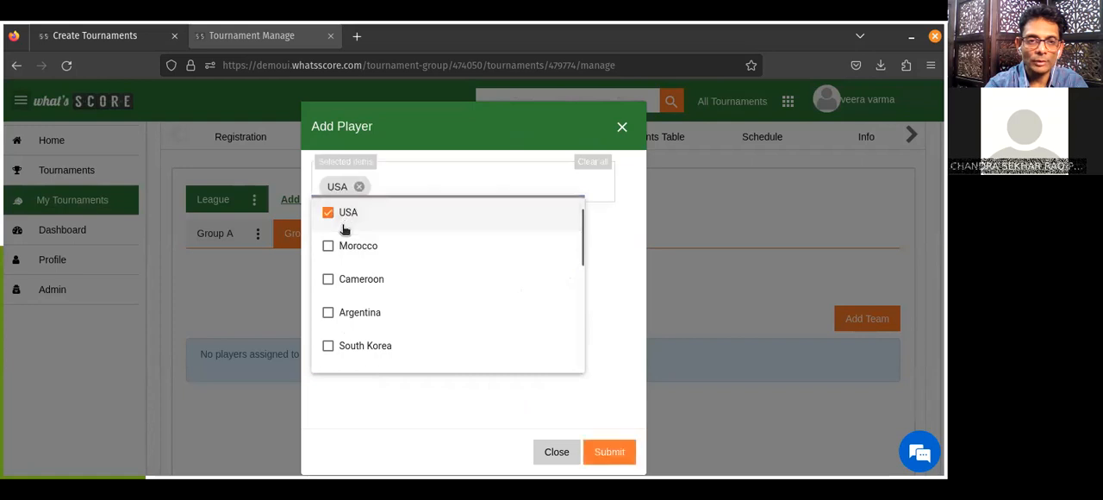
pyautogui.click(329, 279)
pyautogui.click(329, 313)
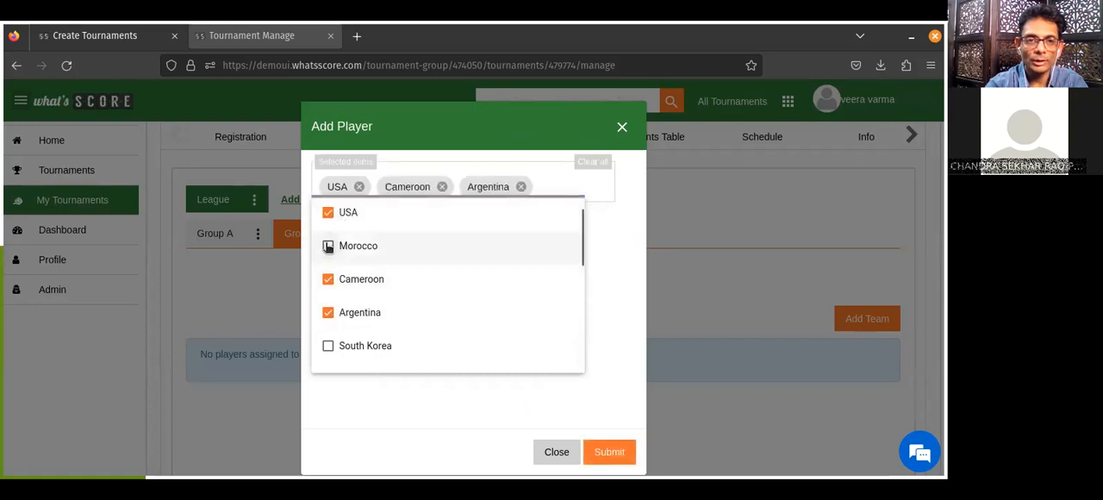
pyautogui.click(330, 246)
pyautogui.click(625, 452)
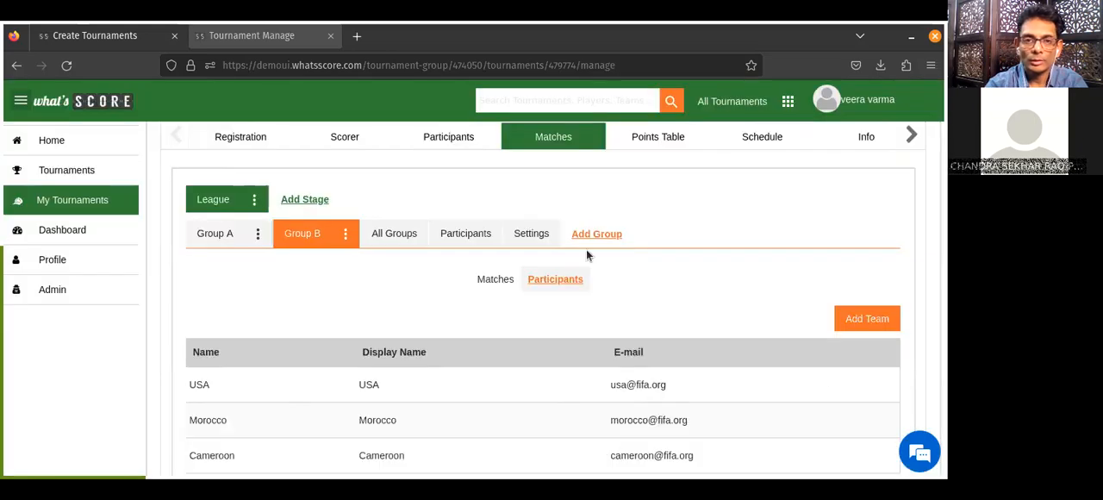
# Create the rounds and matches for Group B from its assigned teams.
pyautogui.click(490, 282)
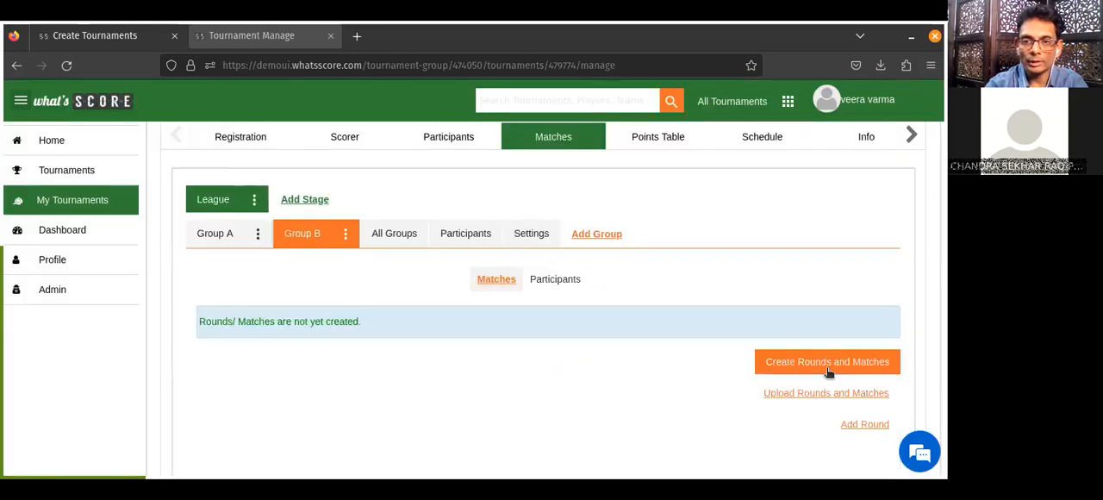
pyautogui.click(827, 369)
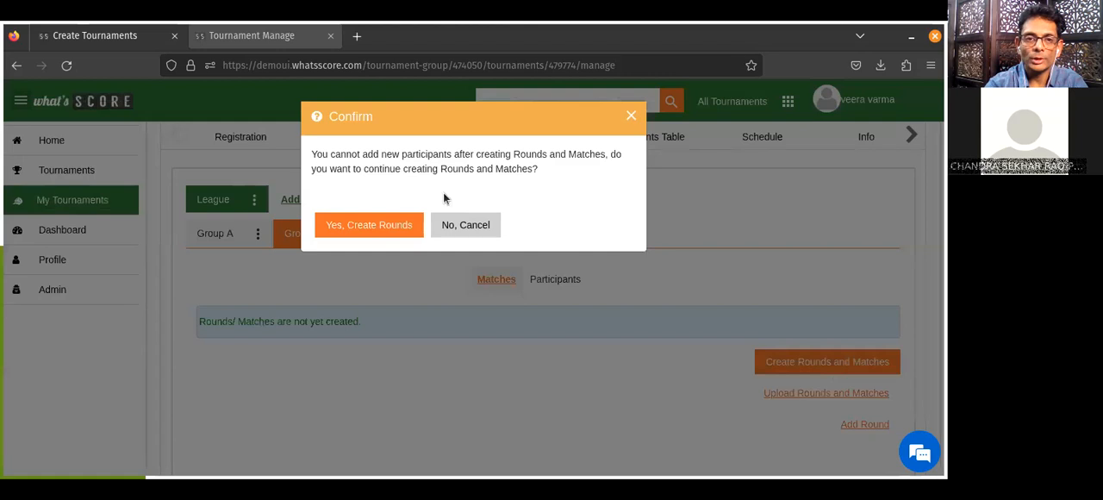
pyautogui.click(374, 225)
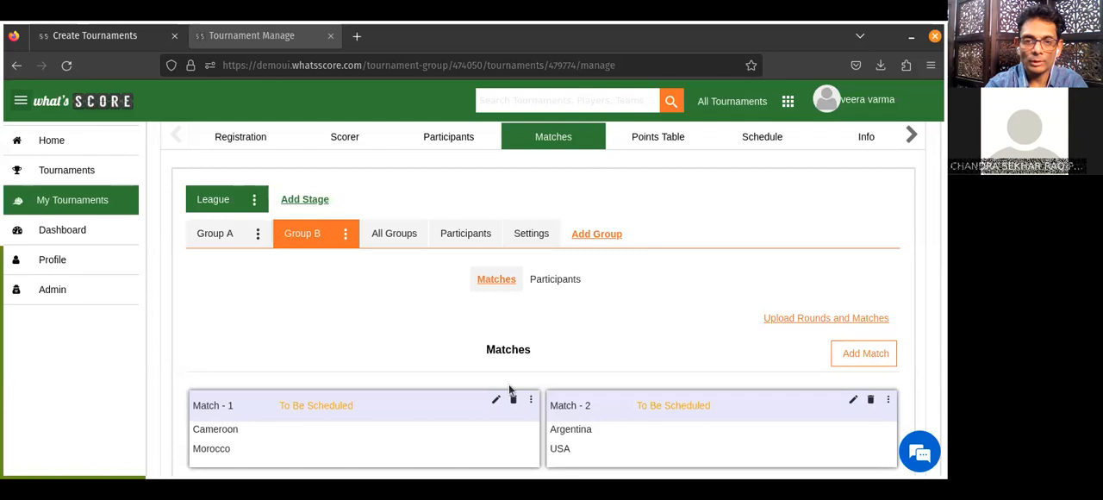
# Record Group B's Match - 1 score as Cameroon 2, Morocco 1, with Natural Win as end reason and Cameroon as match winner.
pyautogui.click(498, 401)
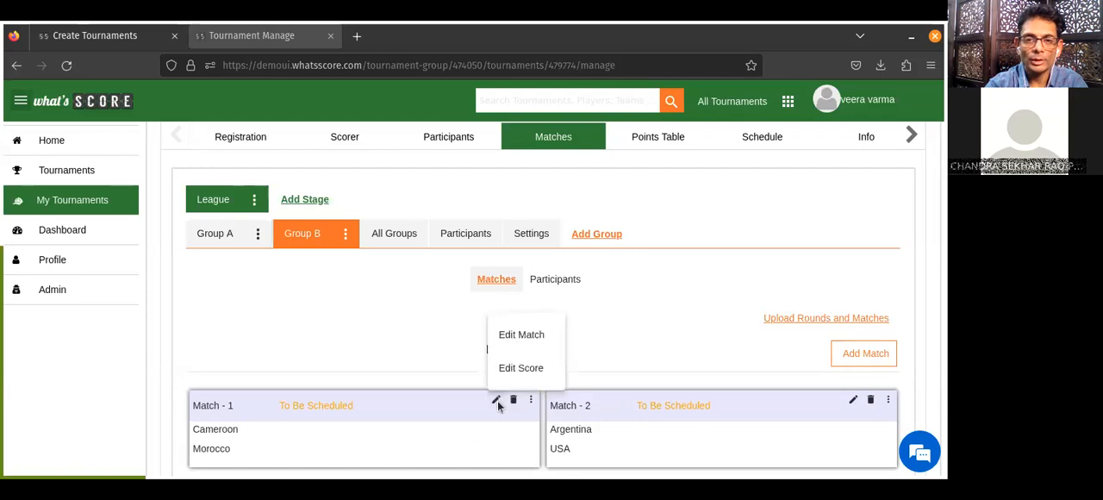
pyautogui.click(520, 364)
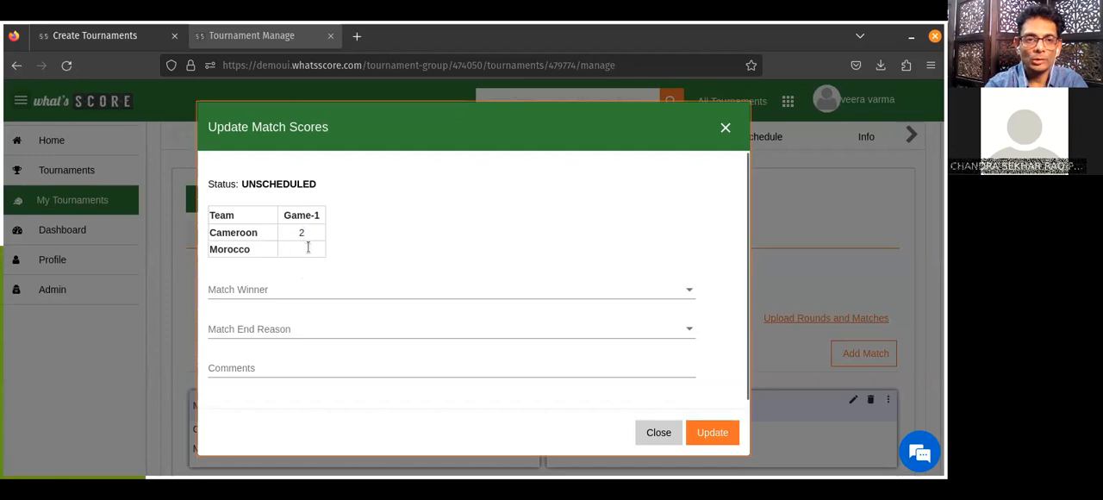
pyautogui.click(308, 248)
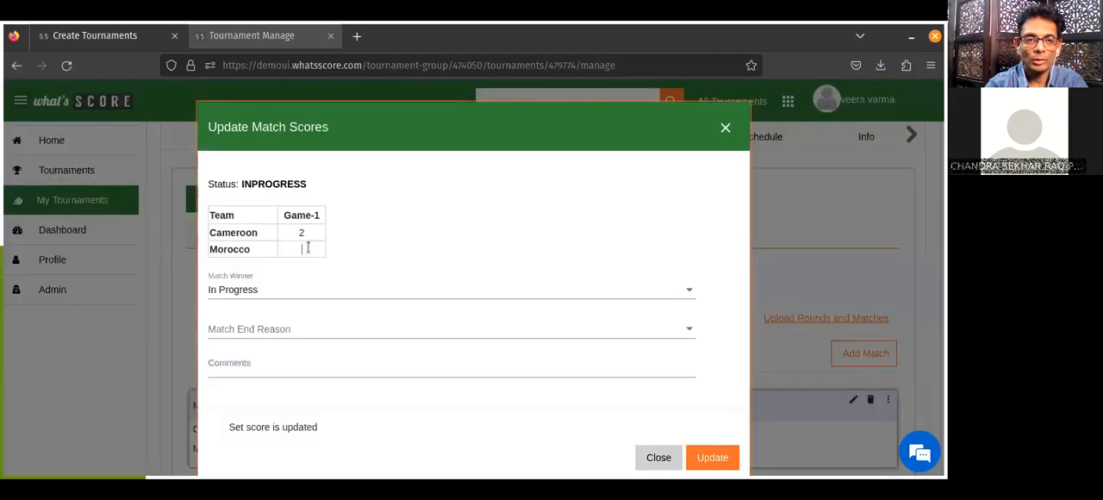
pyautogui.write('2')
pyautogui.click(485, 326)
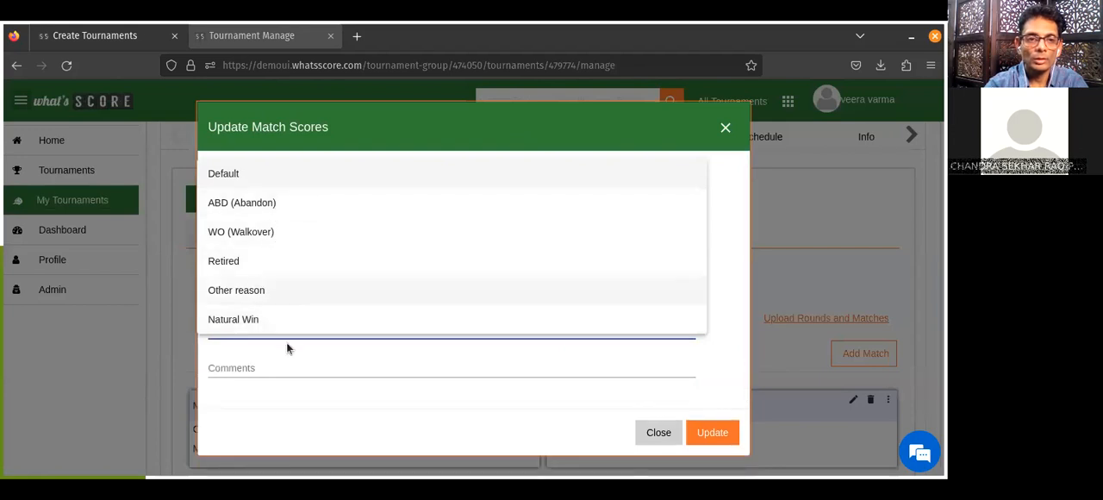
pyautogui.click(267, 325)
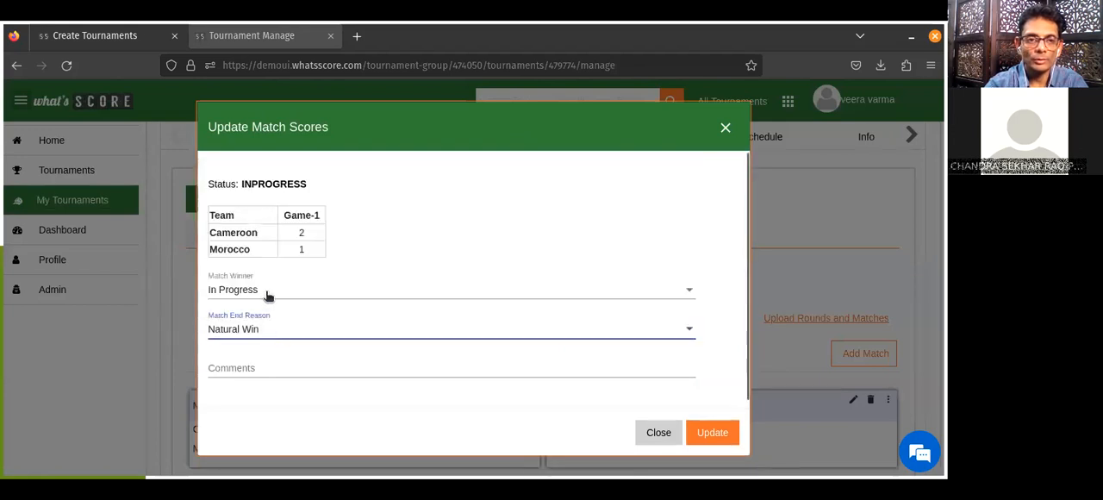
pyautogui.click(267, 294)
pyautogui.click(245, 233)
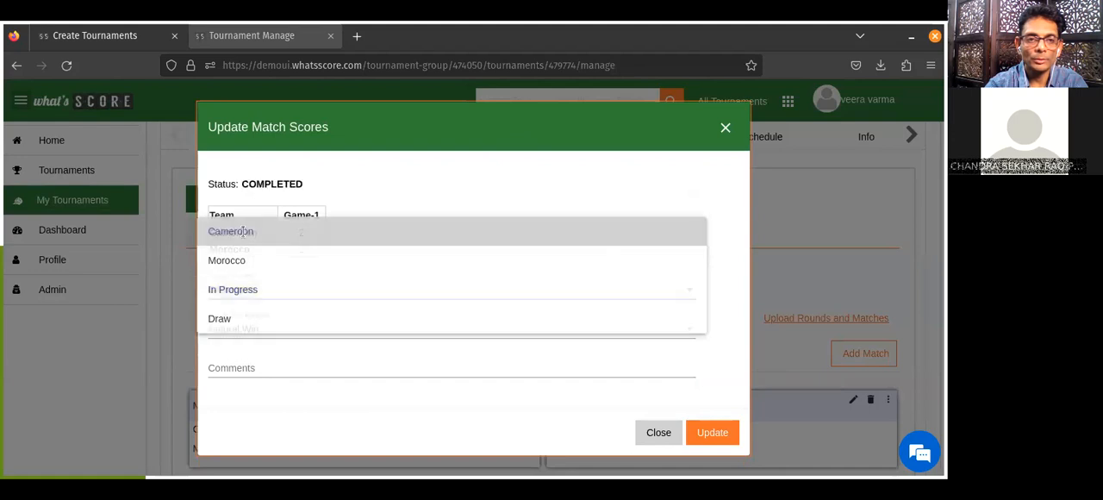
pyautogui.click(712, 434)
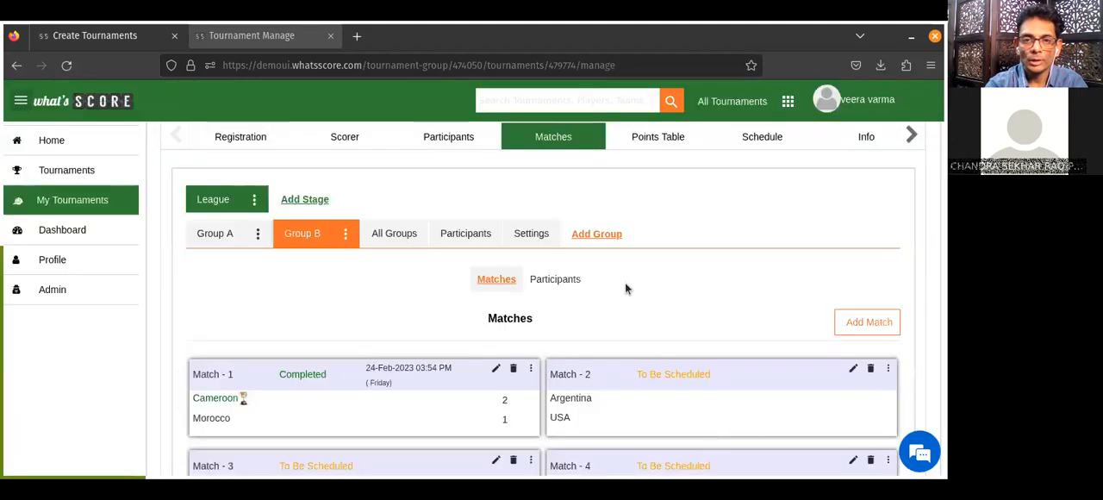
# Examine the teams points tables of League Groups A and B and the list of active participating teams.
pyautogui.click(661, 136)
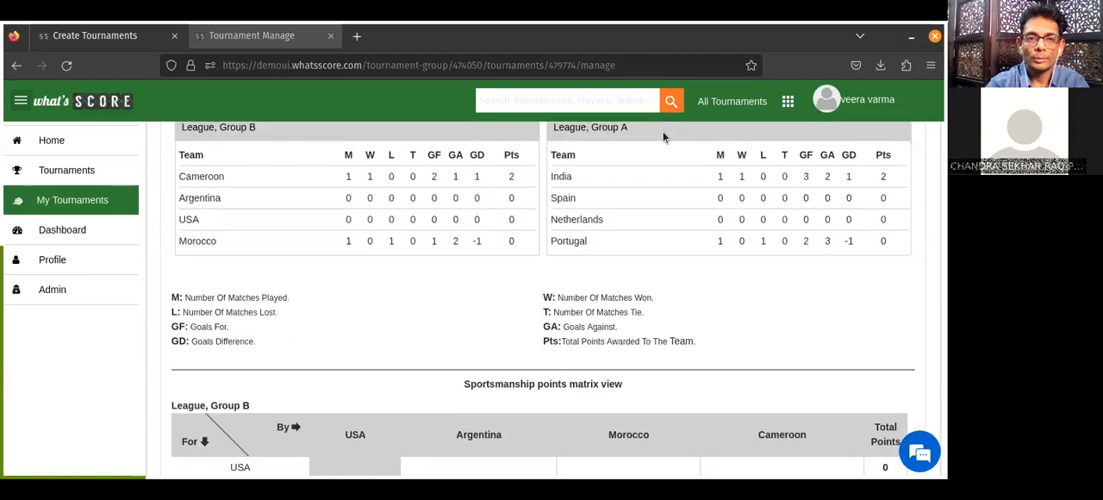
pyautogui.scroll(1, 663, 136)
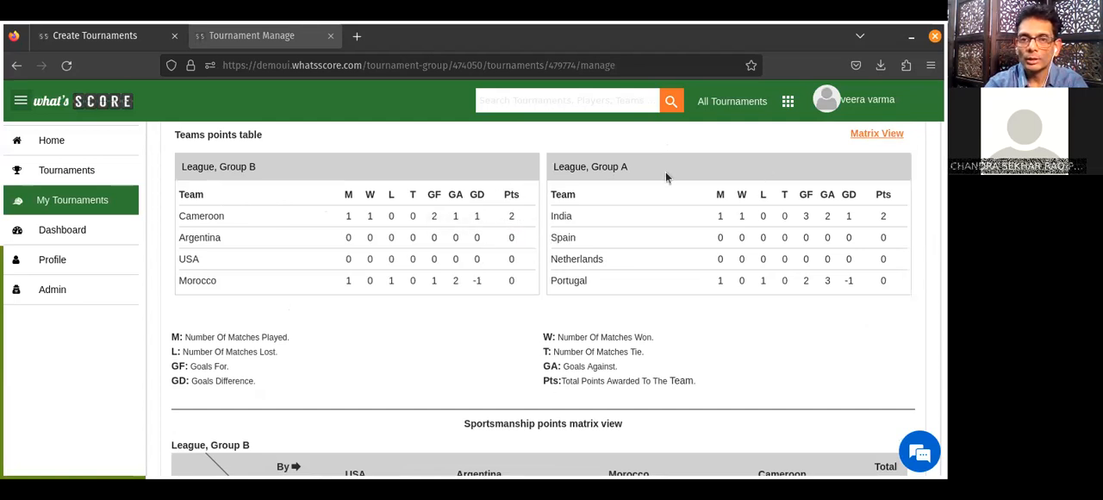
pyautogui.moveTo(883, 215)
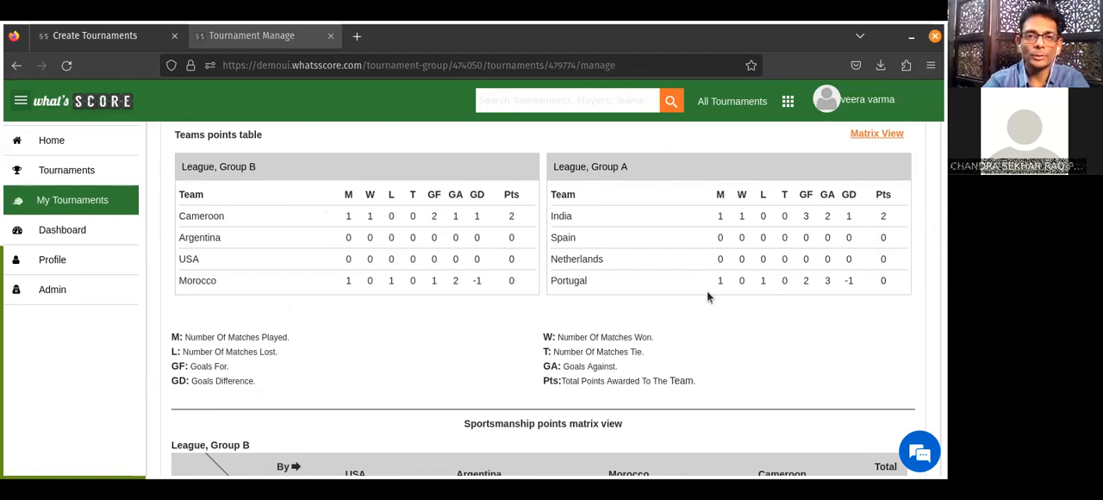
pyautogui.scroll(3, 706, 296)
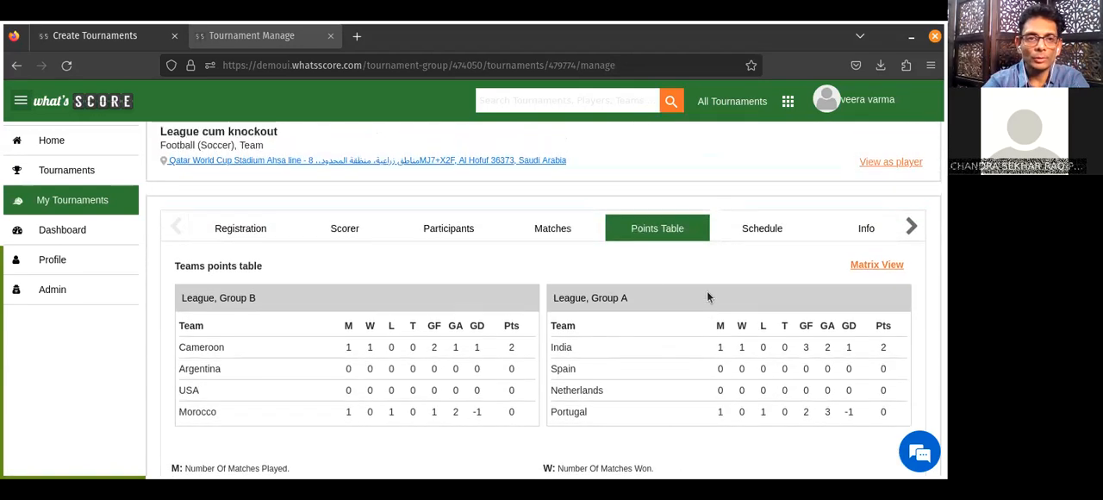
pyautogui.scroll(1, 707, 297)
pyautogui.scroll(-1, 708, 296)
pyautogui.scroll(2, 708, 296)
pyautogui.scroll(-1, 707, 291)
pyautogui.scroll(1, 706, 291)
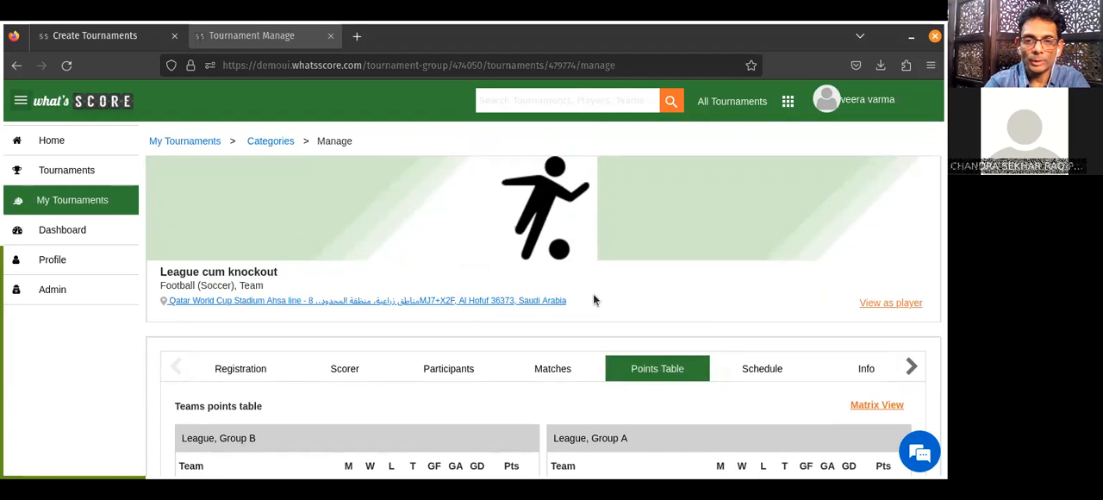
pyautogui.click(459, 377)
pyautogui.scroll(-3, 461, 377)
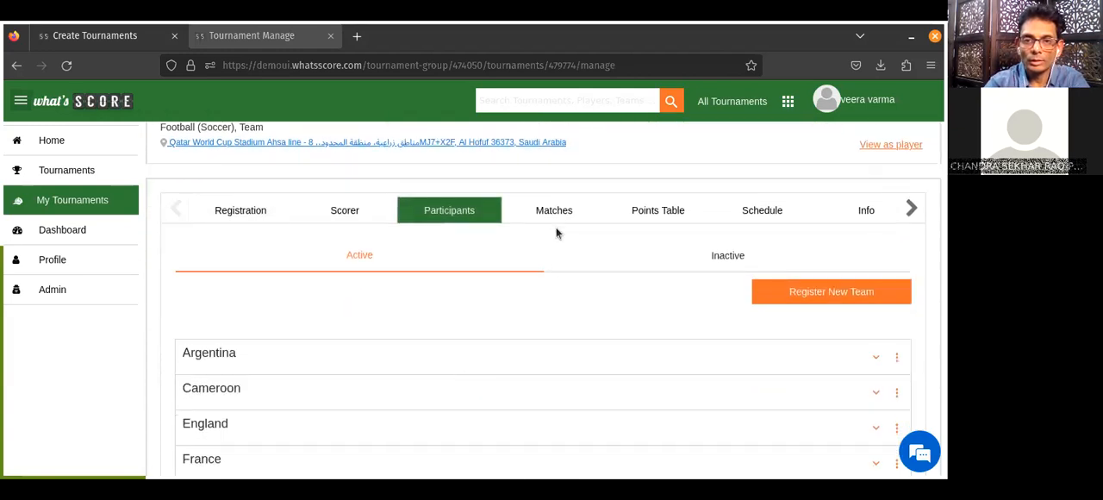
# Add a new stage titled Knockout to the category's matches without adding all participants.
pyautogui.click(556, 217)
pyautogui.scroll(-1, 555, 221)
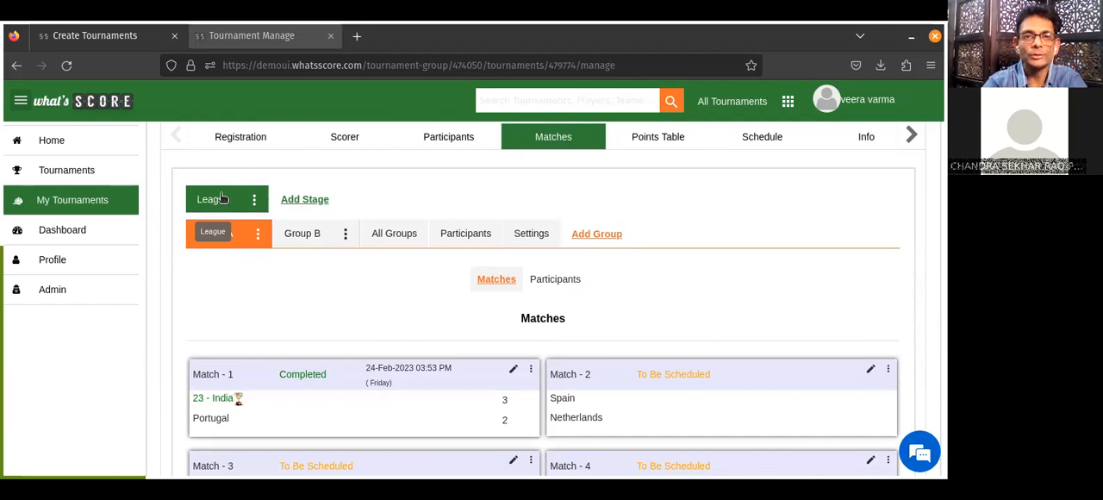
pyautogui.click(304, 199)
pyautogui.moveTo(346, 179); pyautogui.dragTo(244, 181)
pyautogui.write('Knockout')
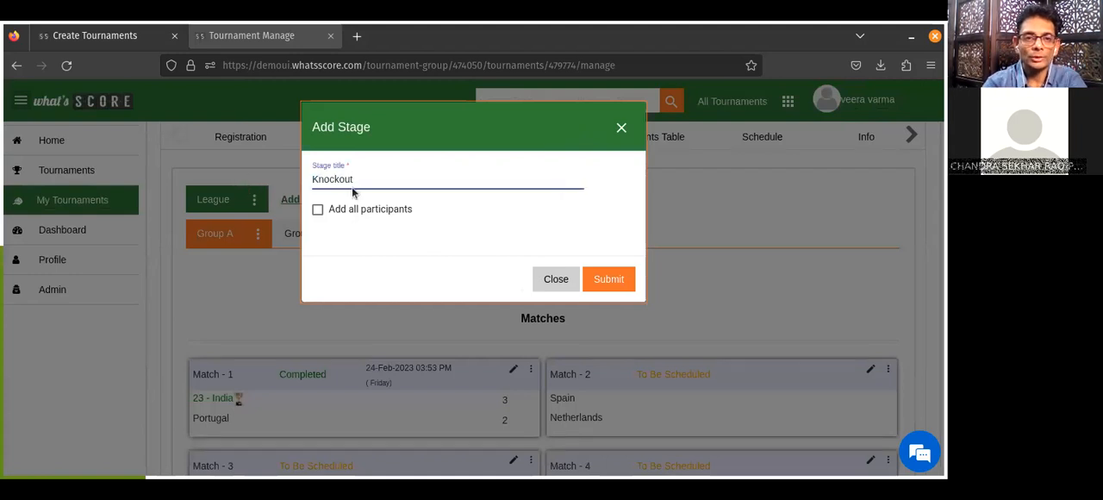
pyautogui.click(611, 277)
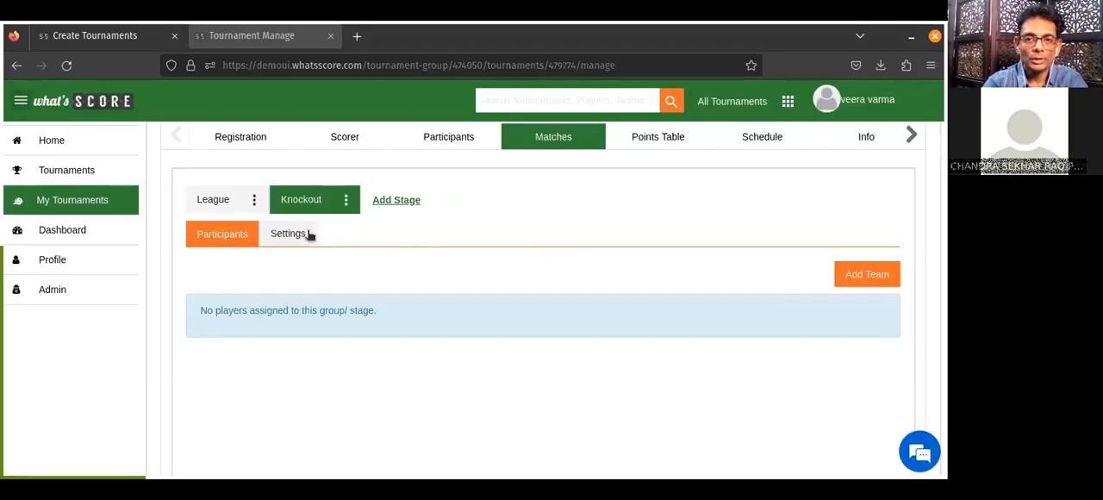
# Add Cameroon and 23 - India to the Knockout stage as participating teams.
pyautogui.click(871, 277)
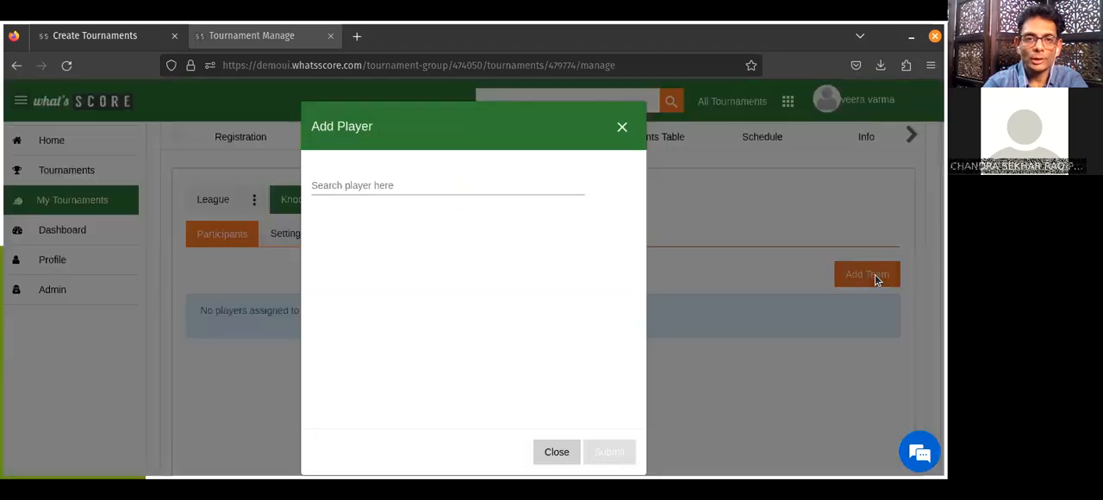
pyautogui.click(420, 184)
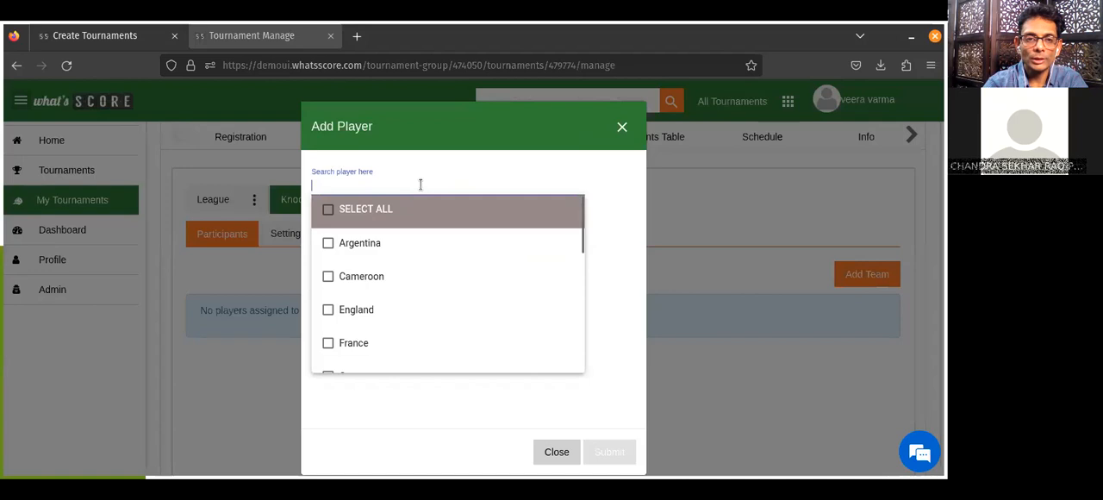
pyautogui.click(328, 277)
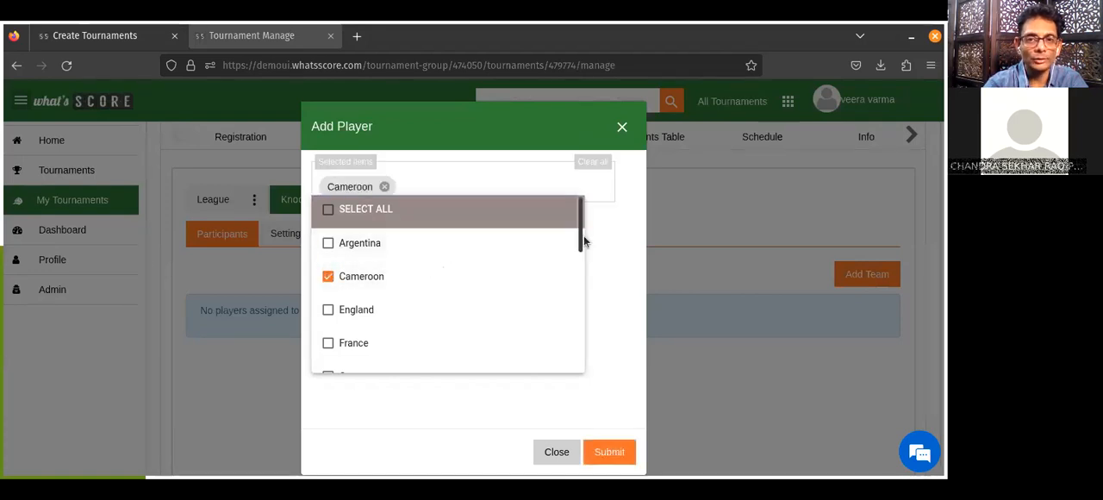
pyautogui.scroll(-5, 564, 363)
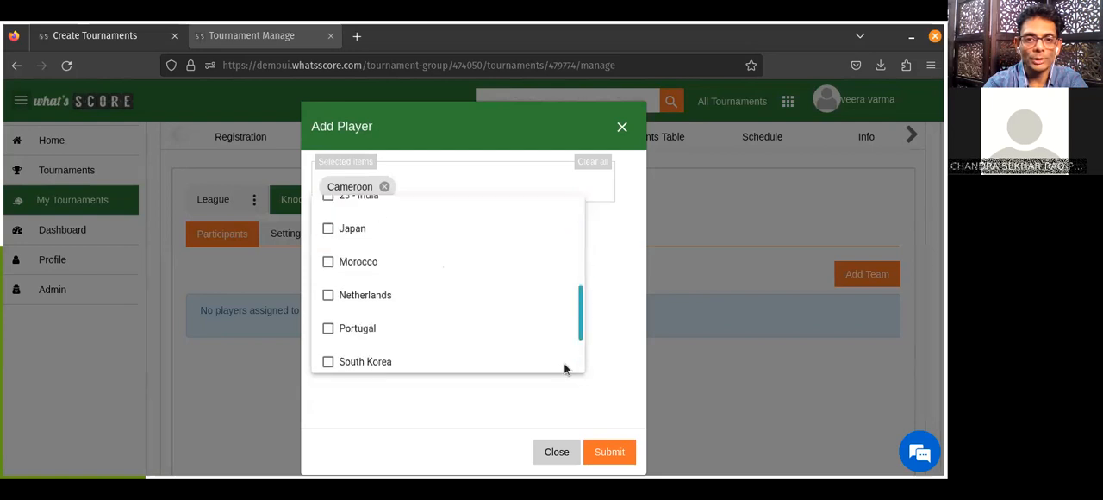
pyautogui.moveTo(580, 353); pyautogui.dragTo(580, 253)
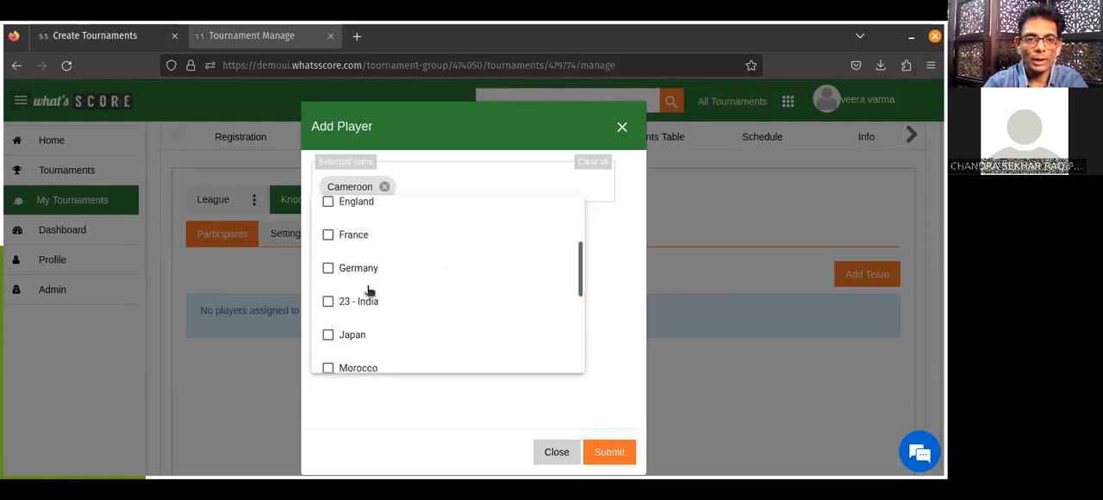
pyautogui.click(327, 302)
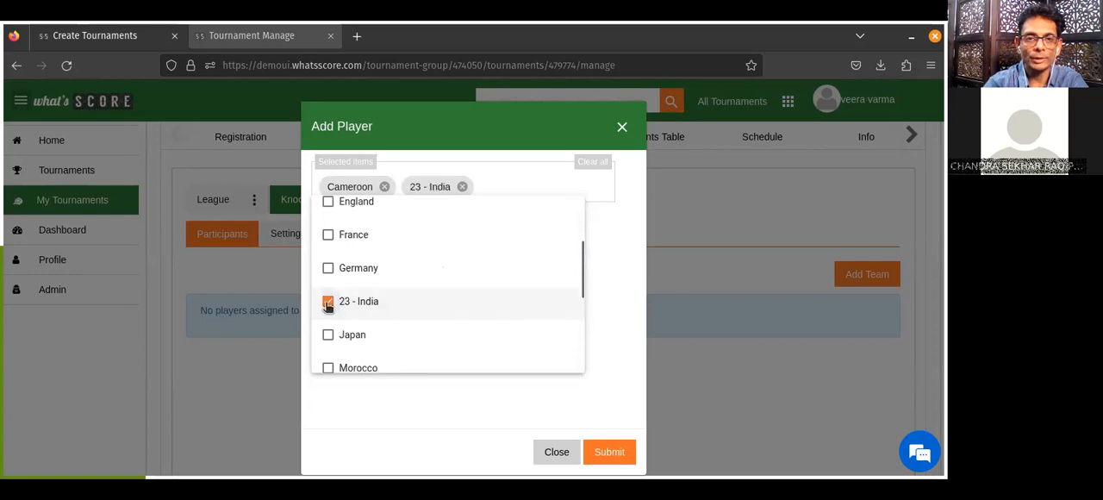
pyautogui.click(617, 337)
pyautogui.click(624, 450)
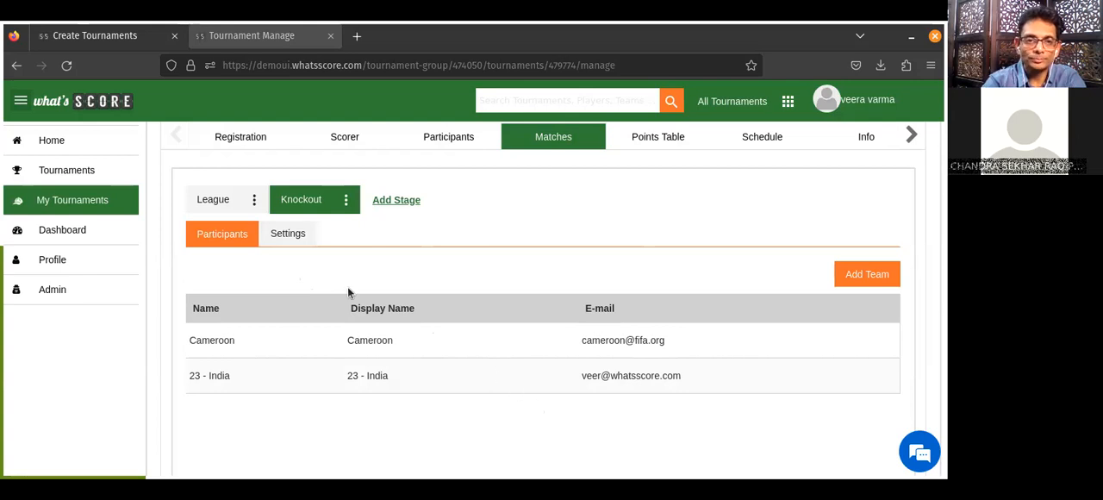
# Set the Knockout stage's format to KnockOut and save its settings.
pyautogui.click(303, 238)
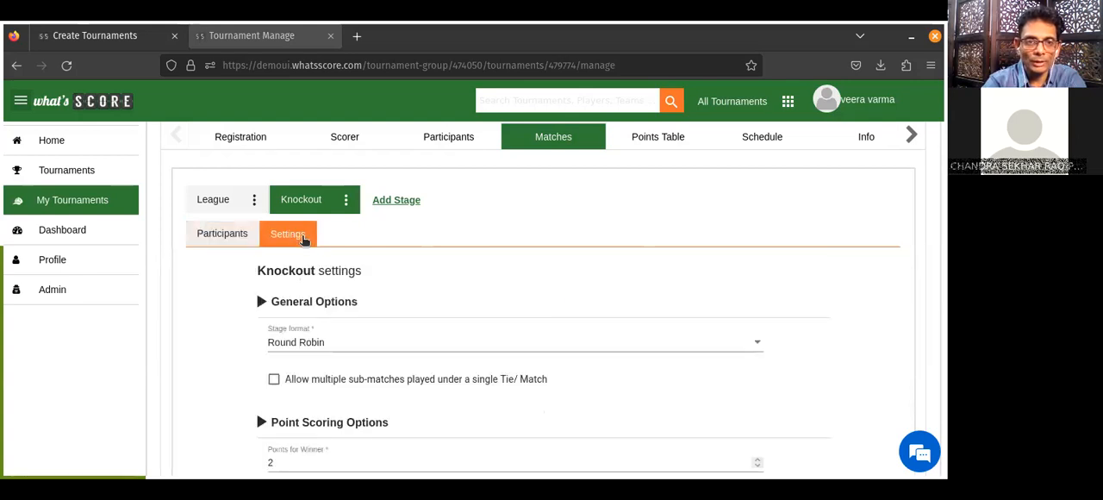
pyautogui.click(319, 342)
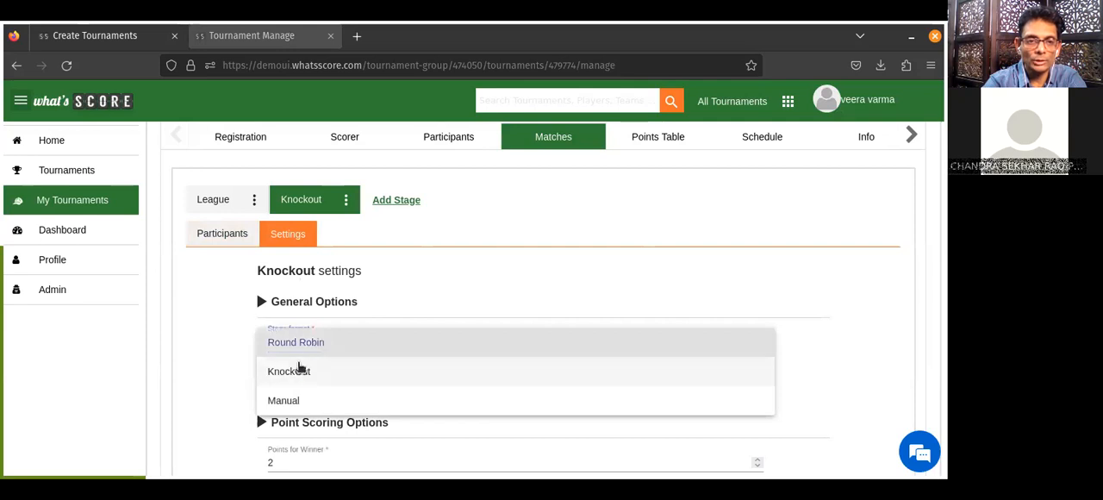
pyautogui.click(297, 370)
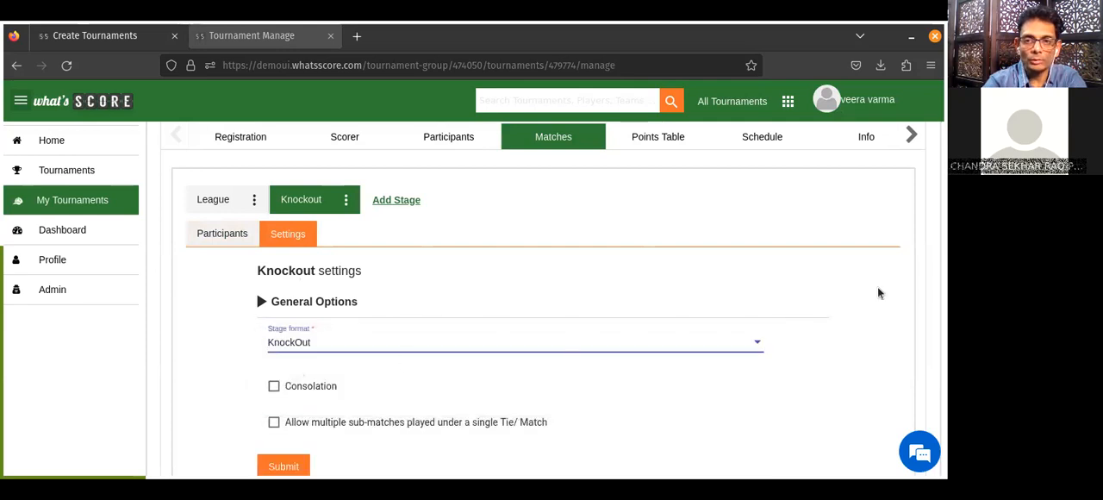
pyautogui.scroll(-3, 878, 290)
pyautogui.scroll(2, 162, 448)
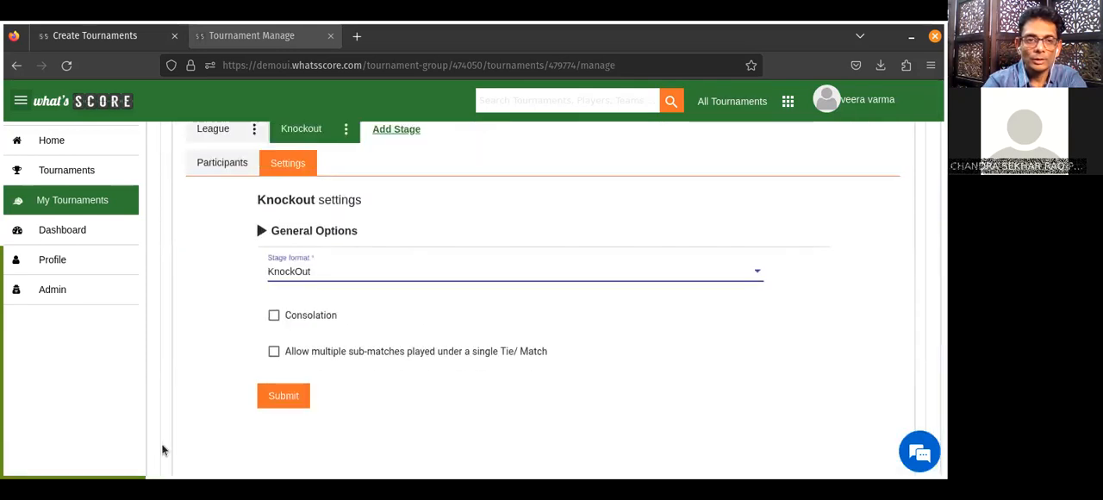
pyautogui.click(285, 396)
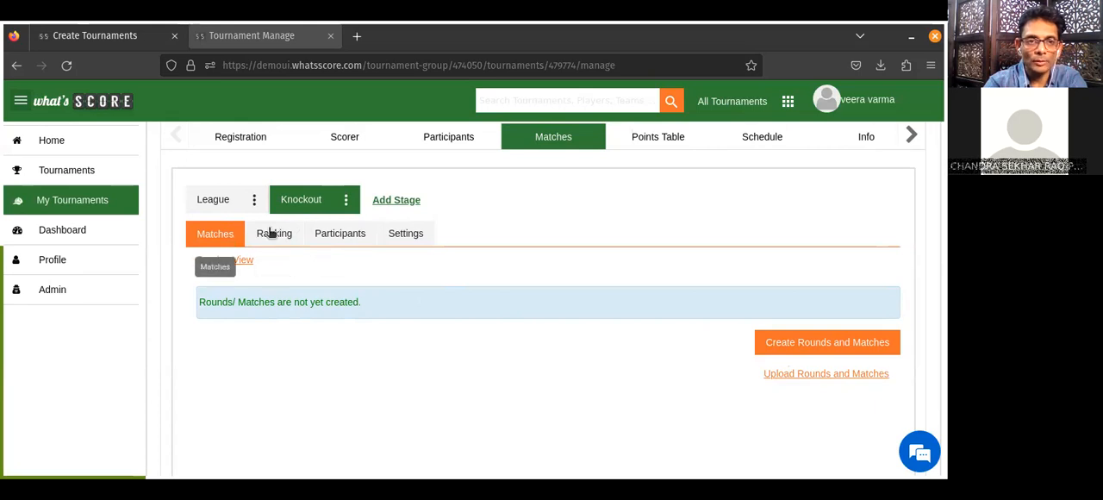
# Add England and Germany to the Knockout stage's participants.
pyautogui.click(346, 241)
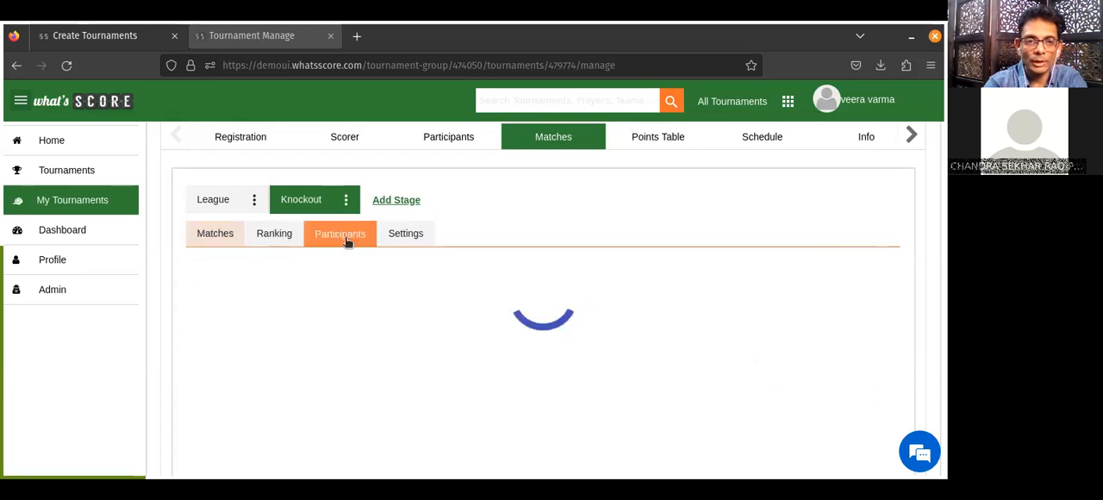
pyautogui.click(873, 276)
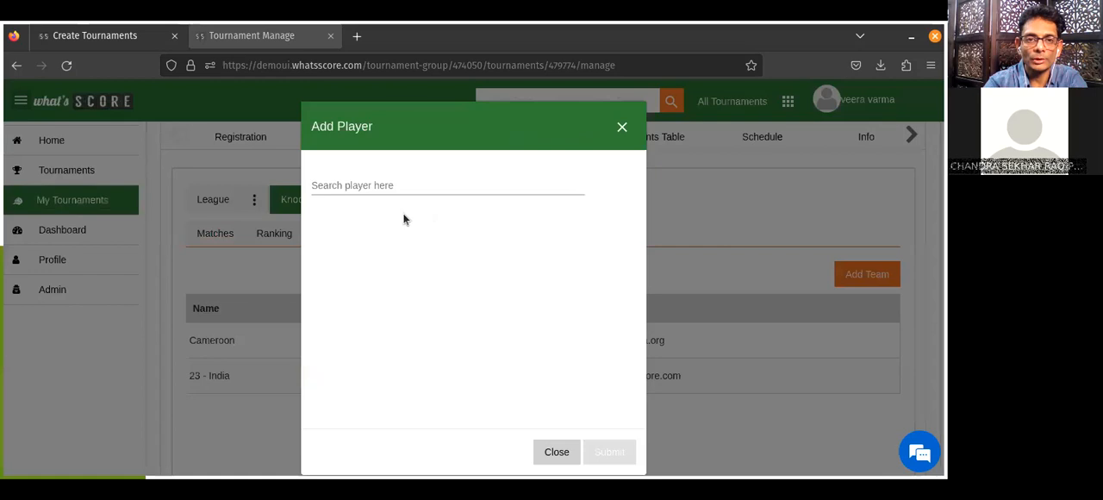
pyautogui.click(364, 185)
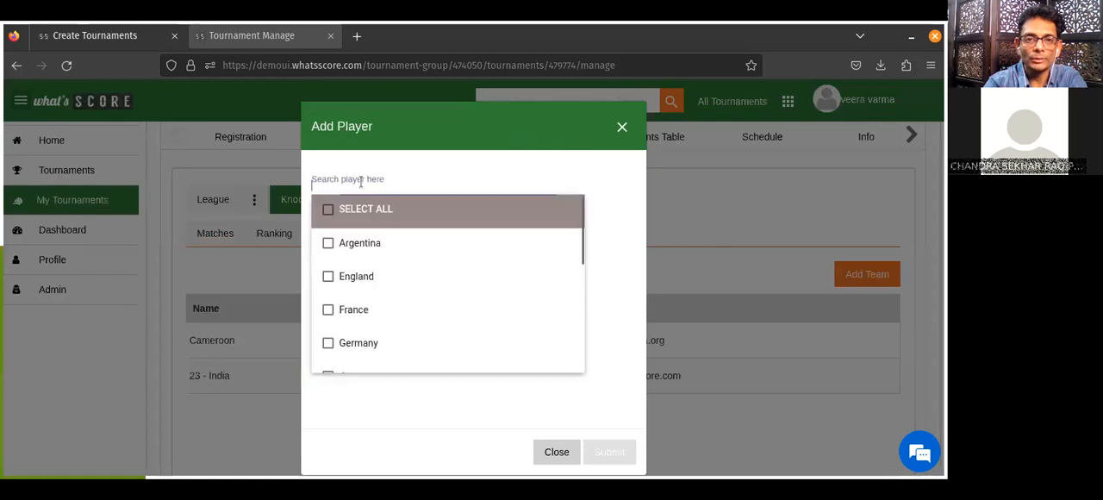
pyautogui.click(328, 275)
pyautogui.click(328, 343)
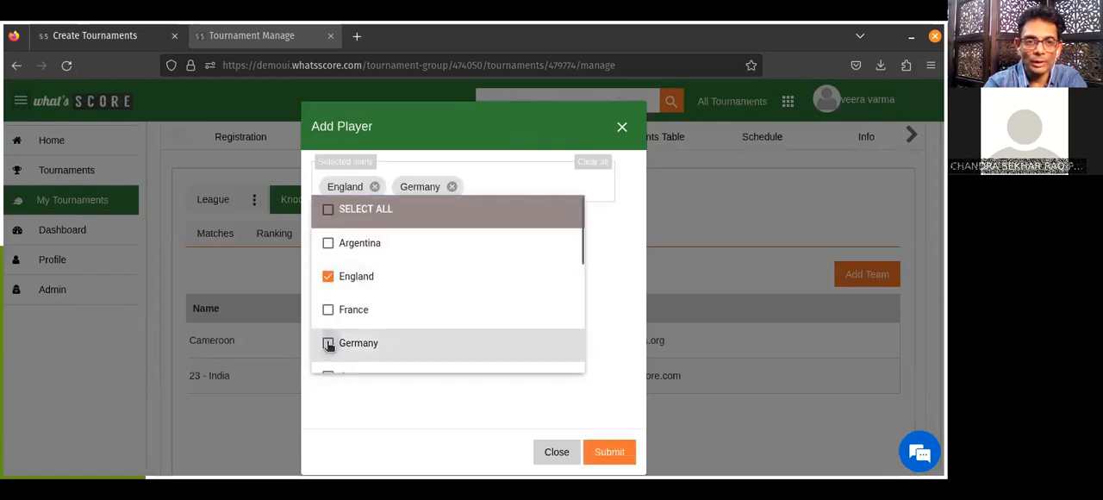
pyautogui.click(608, 452)
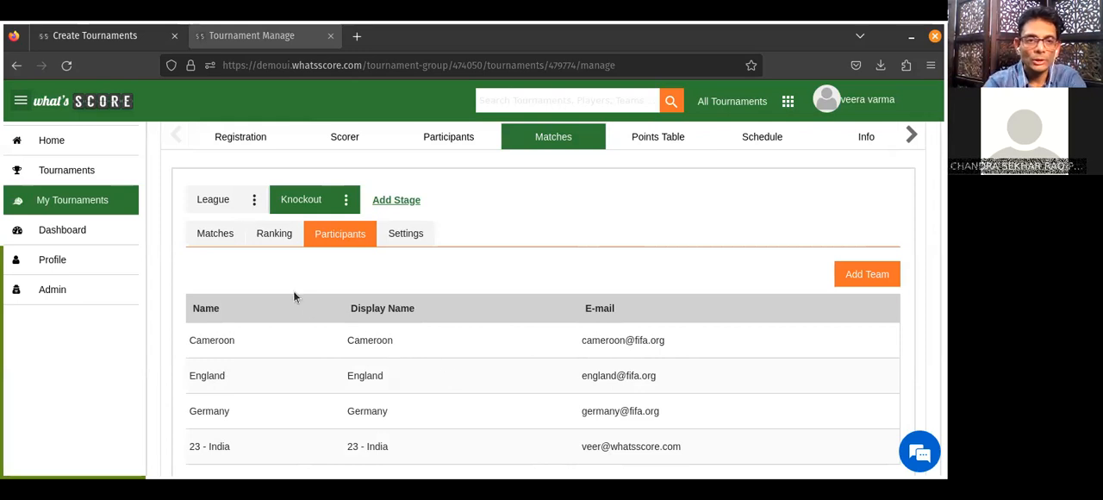
# Create the rounds and matches for the Knockout stage.
pyautogui.click(217, 234)
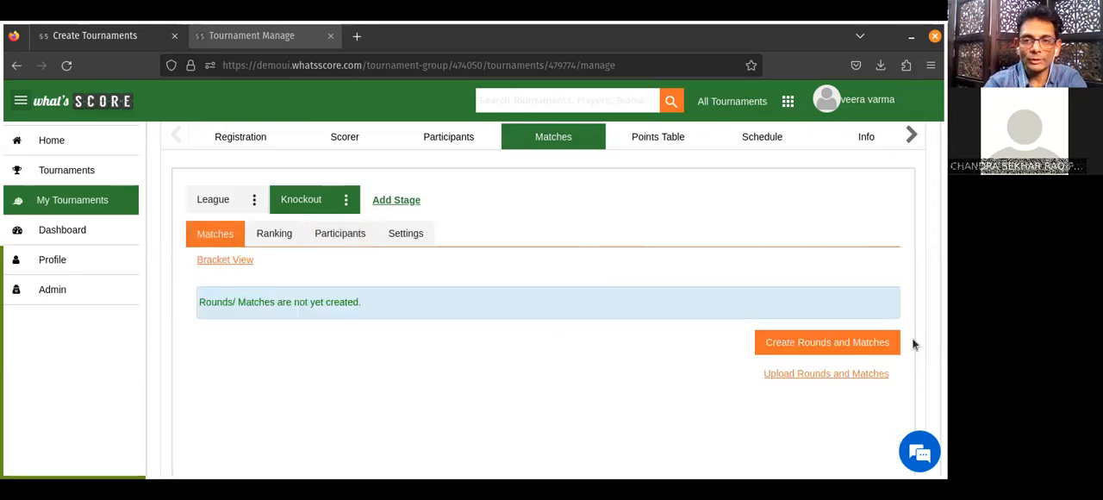
pyautogui.click(855, 341)
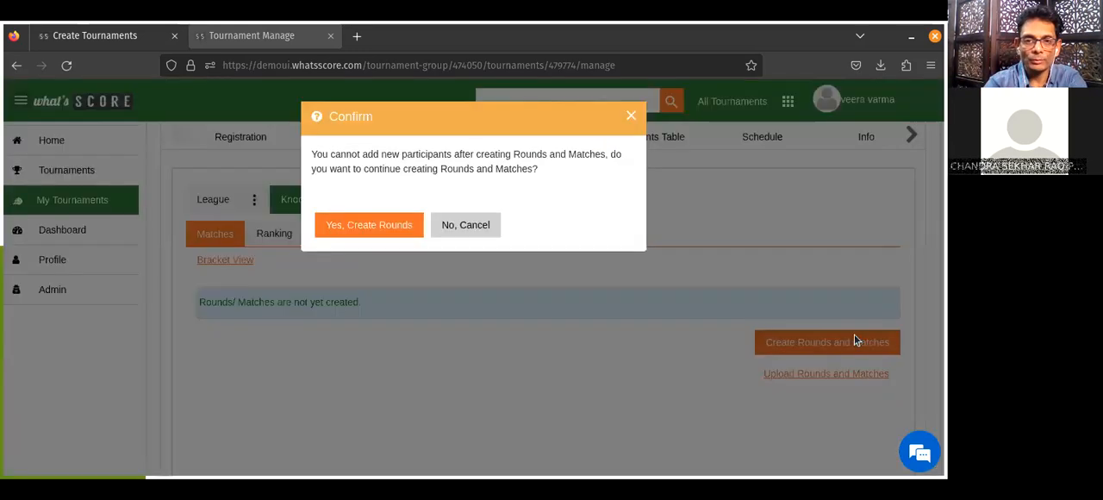
pyautogui.click(384, 226)
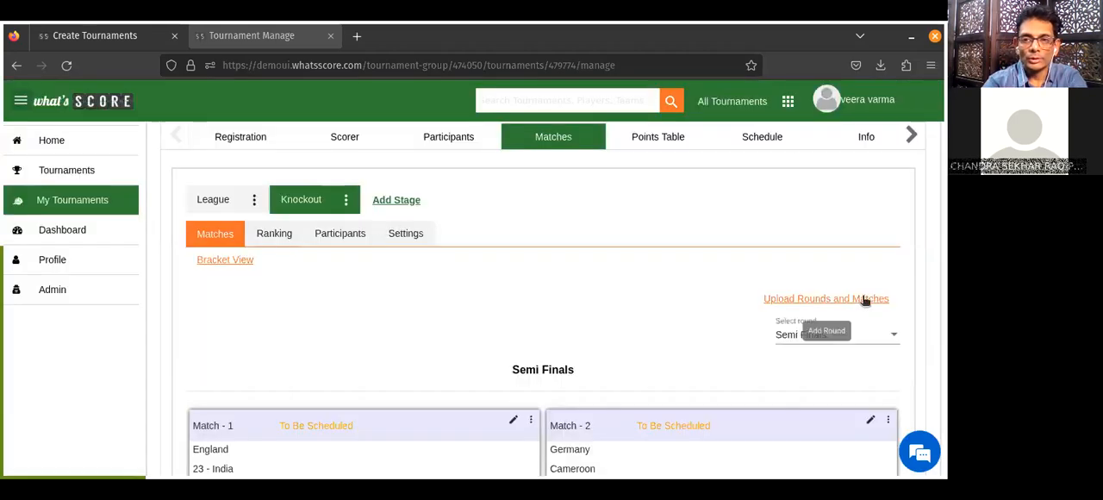
# Swap Germany from semi-final Match - 2 with England from Match - 1.
pyautogui.scroll(-3, 827, 302)
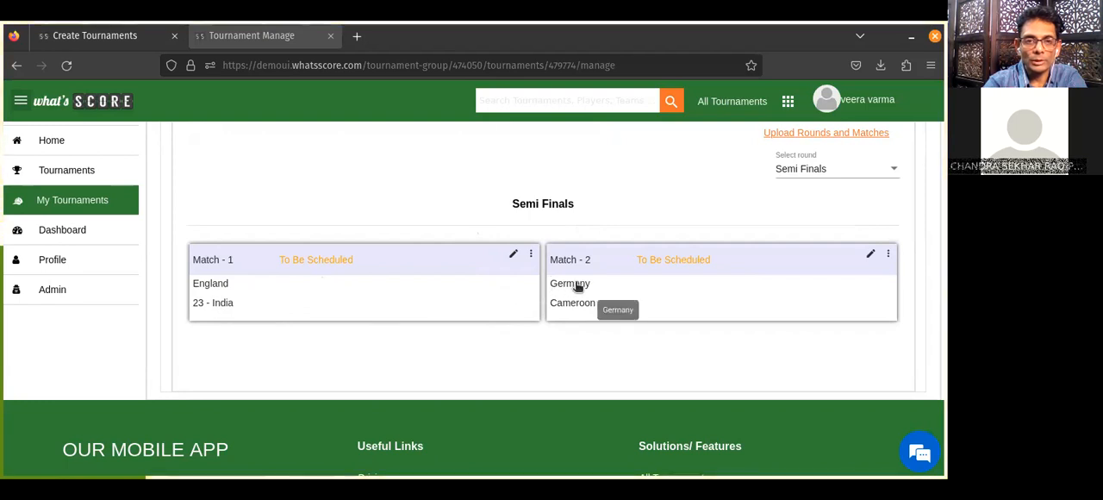
pyautogui.moveTo(578, 287); pyautogui.dragTo(224, 283)
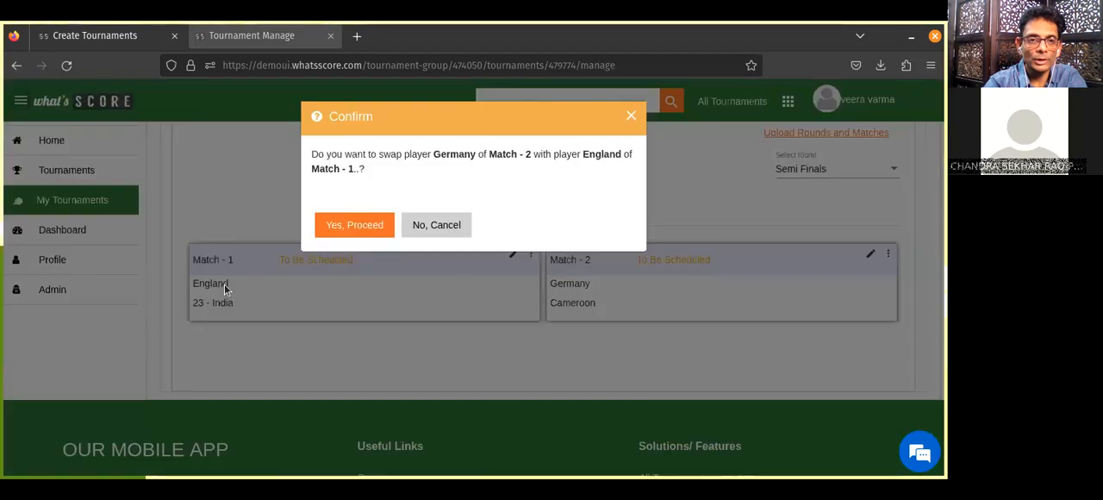
pyautogui.click(356, 229)
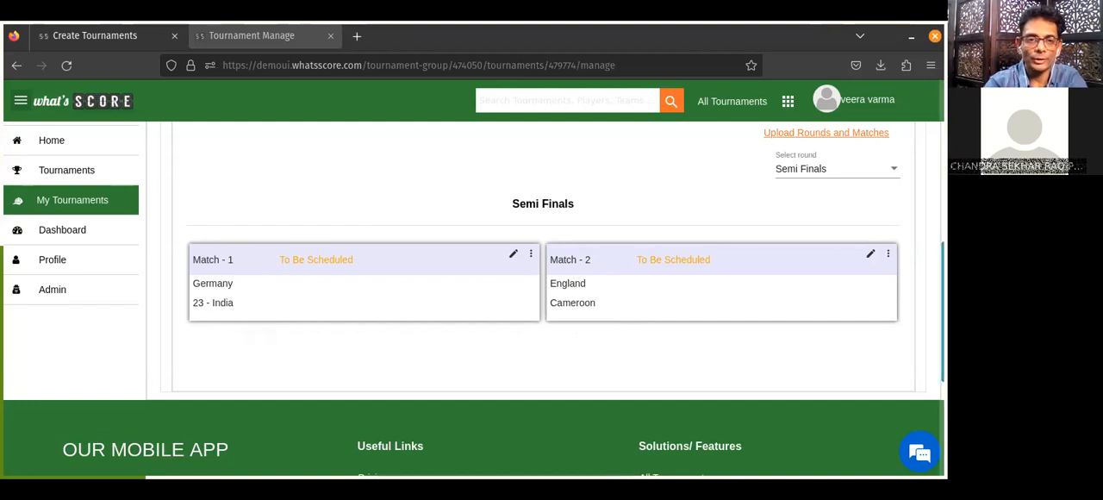
# Record semi-final Match - 1 as Germany 1, 23 - India 3, with 23 - India as the match winner.
pyautogui.scroll(2, 526, 315)
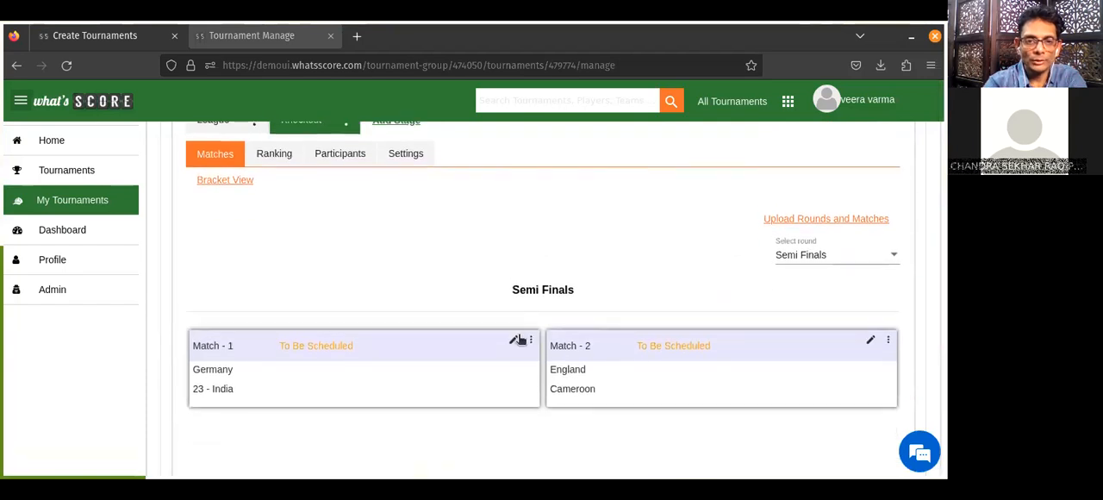
pyautogui.click(514, 341)
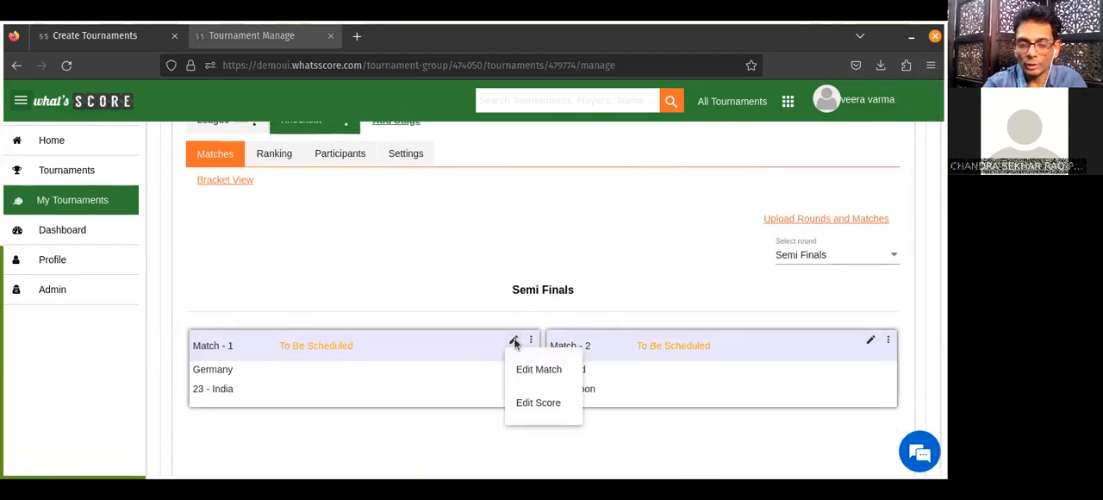
pyautogui.click(541, 403)
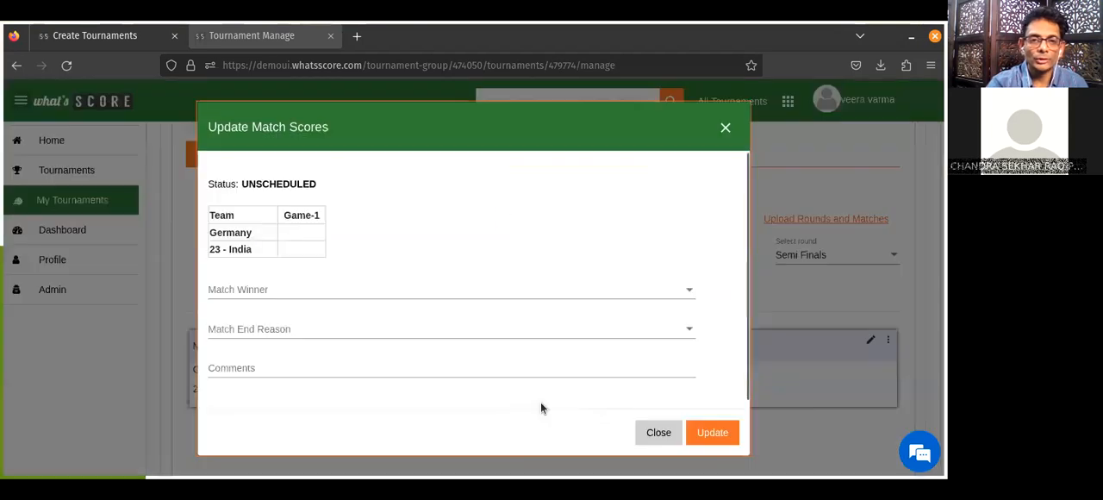
pyautogui.write('3')
pyautogui.click(307, 231)
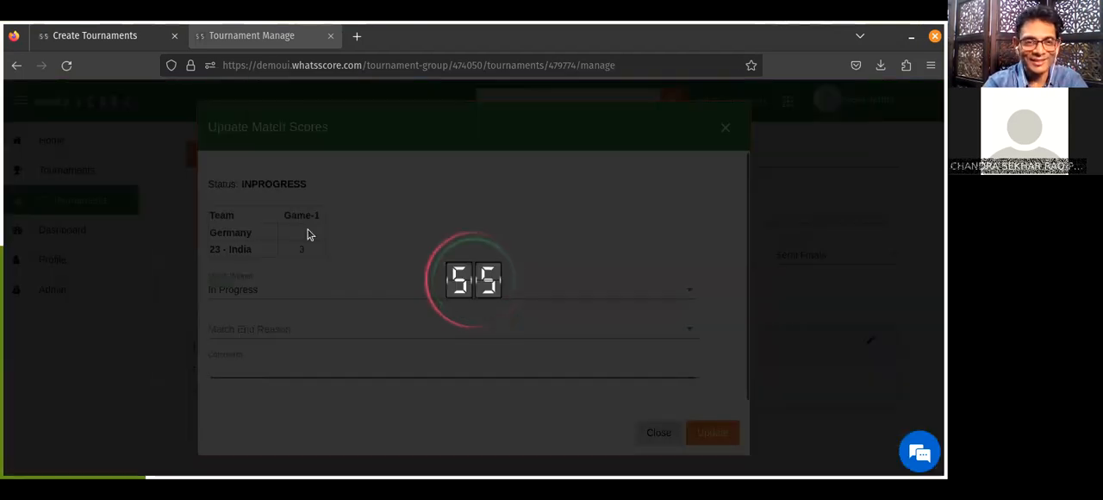
pyautogui.write('1')
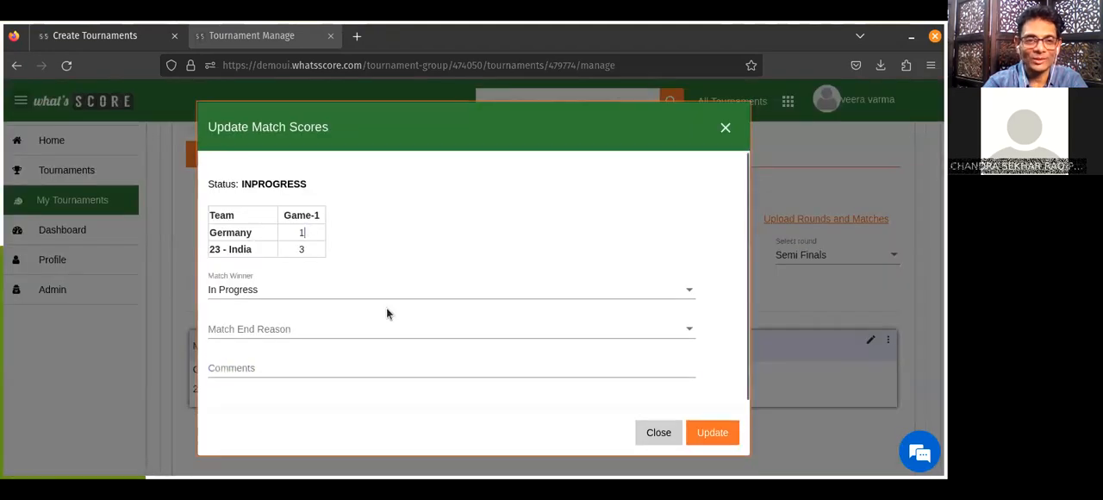
pyautogui.click(315, 289)
pyautogui.click(276, 262)
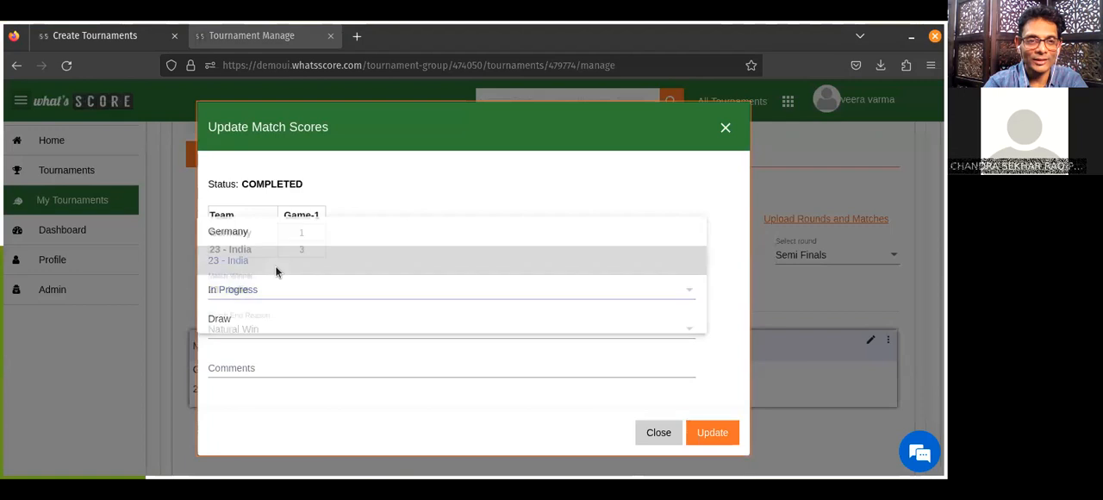
pyautogui.click(713, 433)
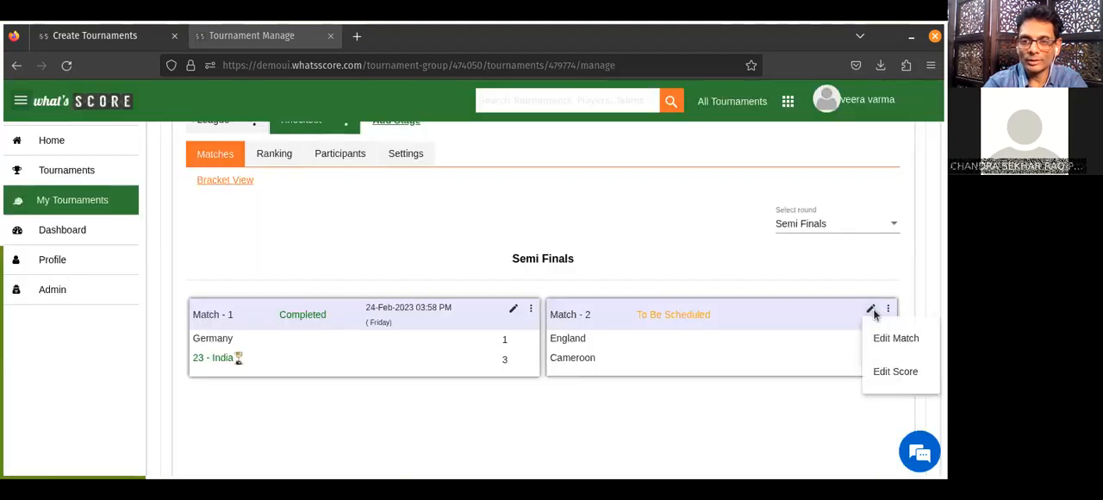
# Record semi-final Match - 2 as England 0, Cameroon 2, with Cameroon as the match winner.
pyautogui.click(893, 372)
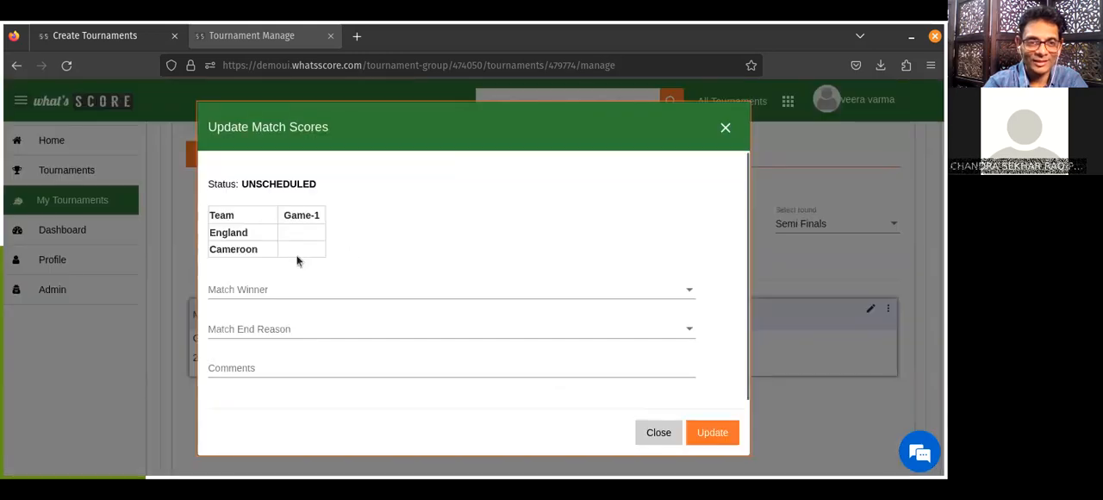
pyautogui.write('2')
pyautogui.click(303, 228)
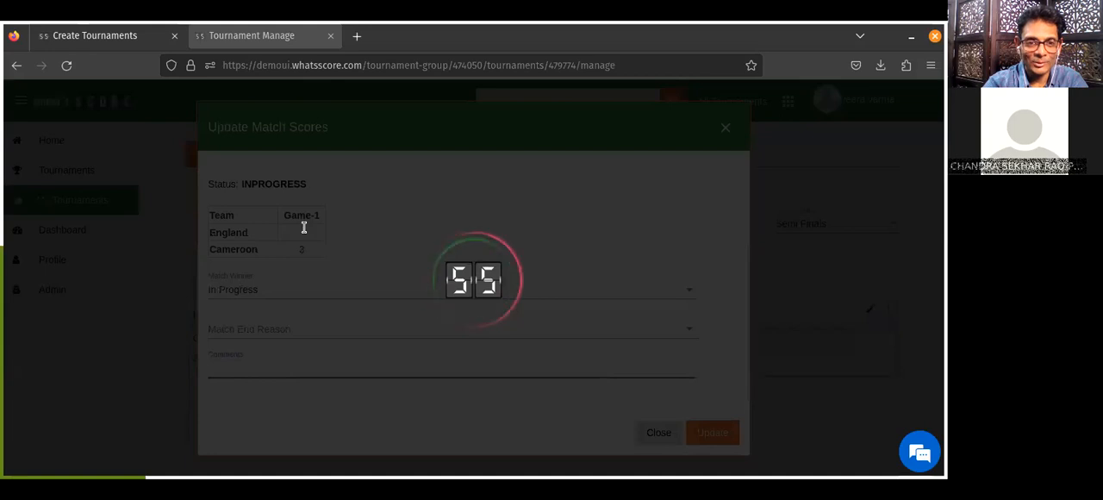
pyautogui.write('0')
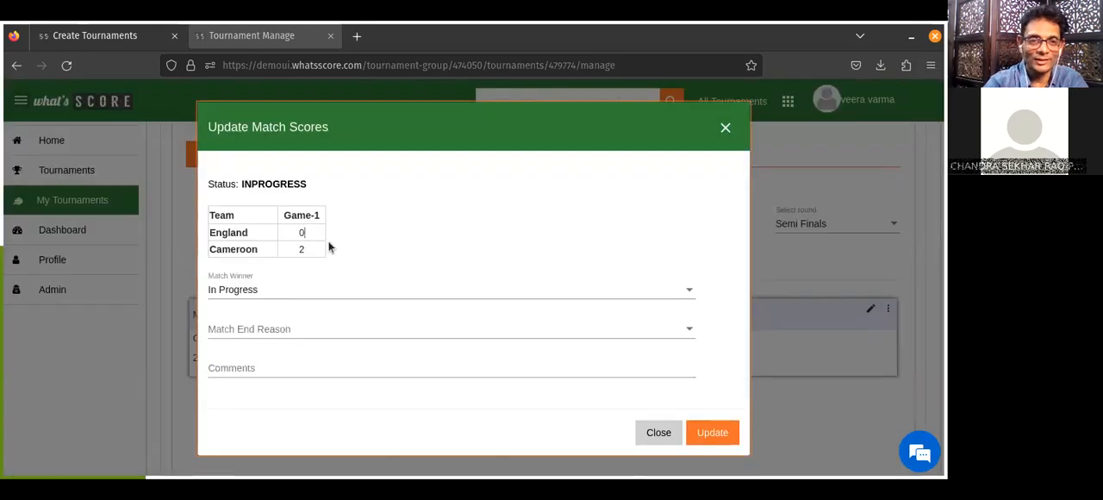
pyautogui.click(292, 291)
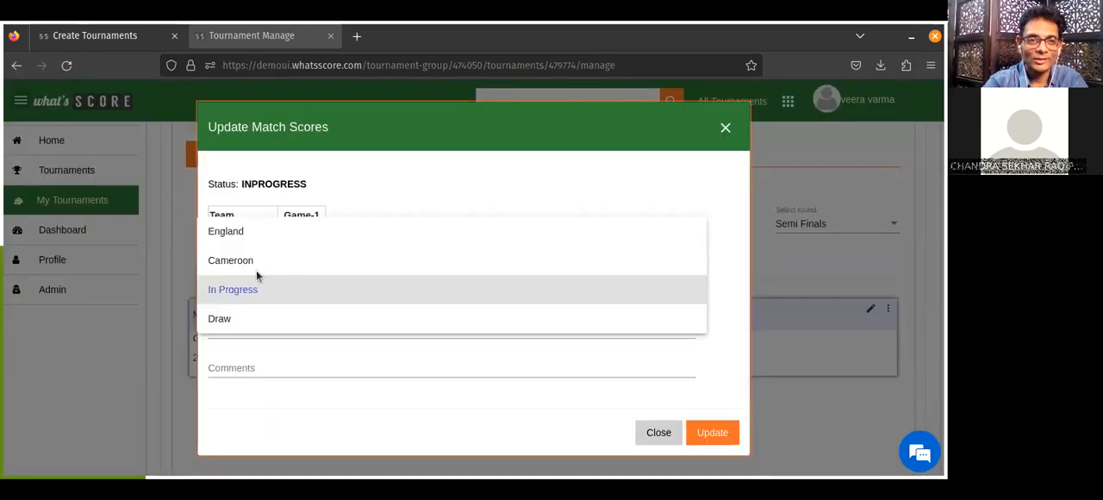
pyautogui.click(253, 267)
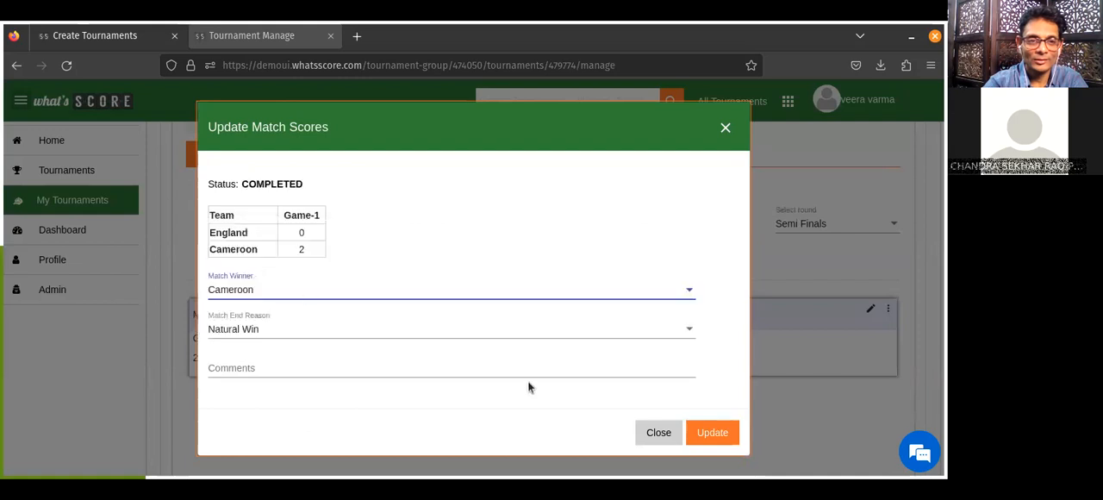
pyautogui.click(713, 433)
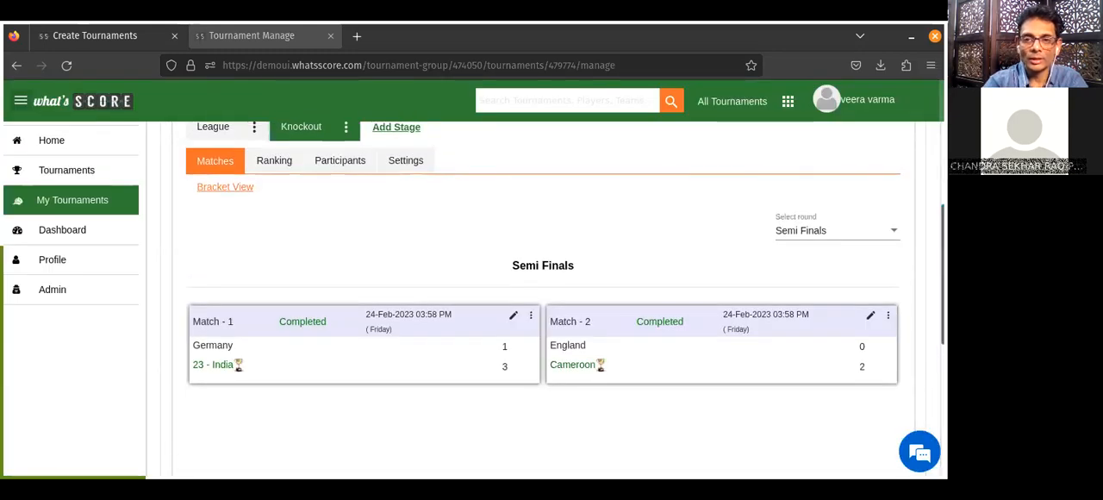
# Record the Finals match as 23 - India 4, Cameroon 2, with 23 - India as the match winner.
pyautogui.click(808, 241)
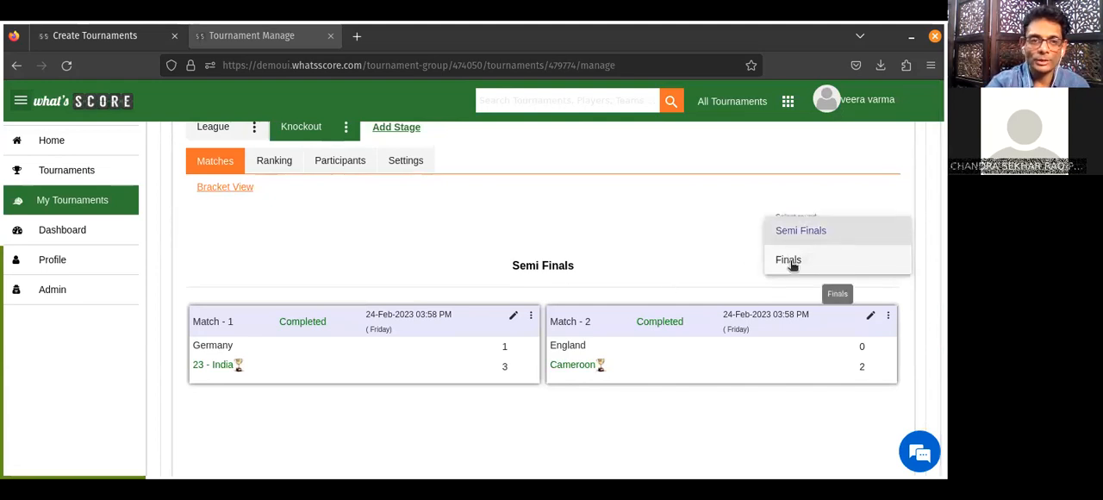
pyautogui.click(790, 260)
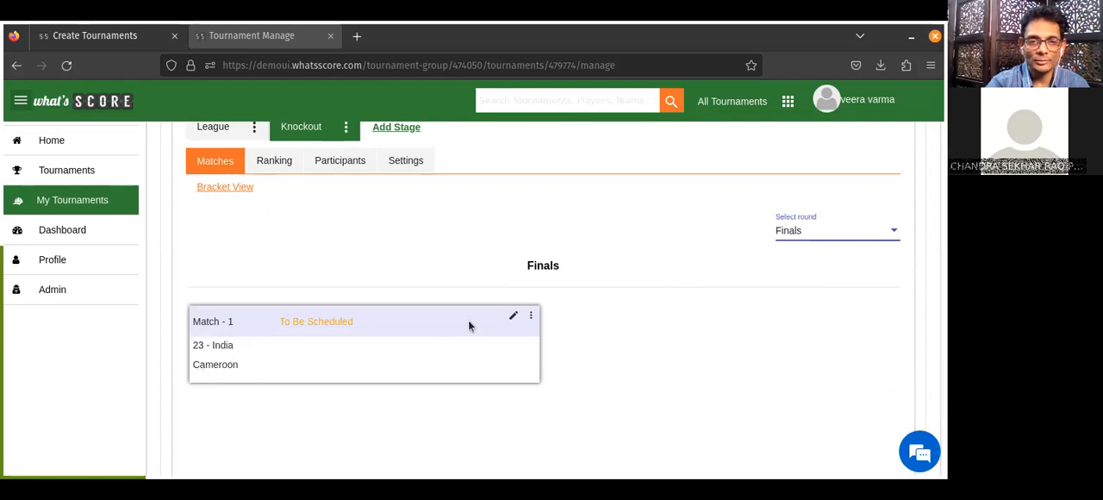
pyautogui.click(514, 316)
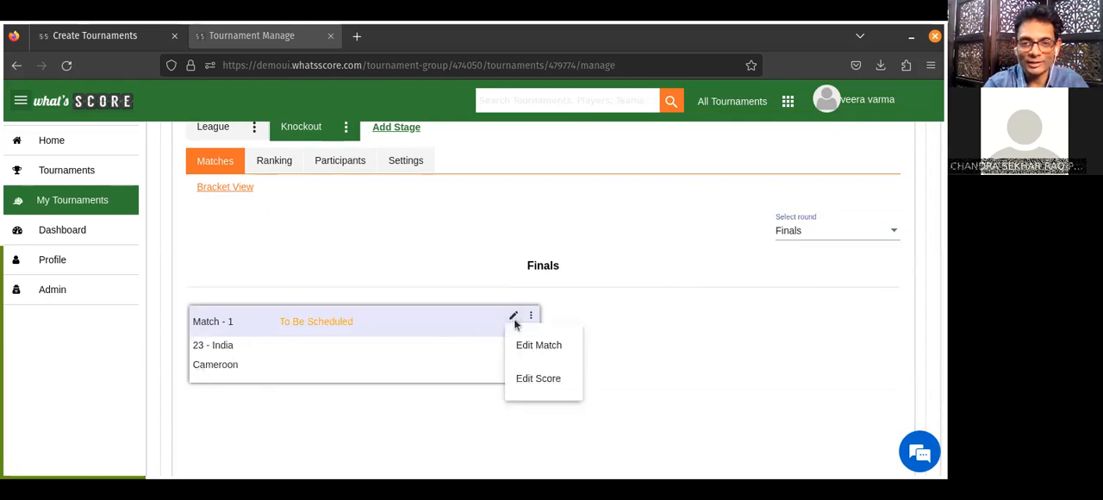
pyautogui.click(525, 384)
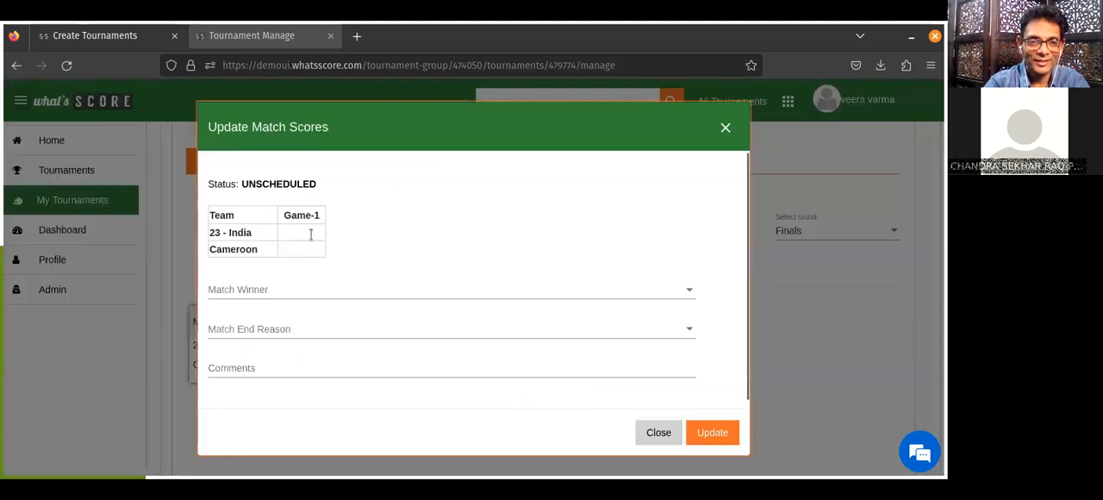
pyautogui.write('4')
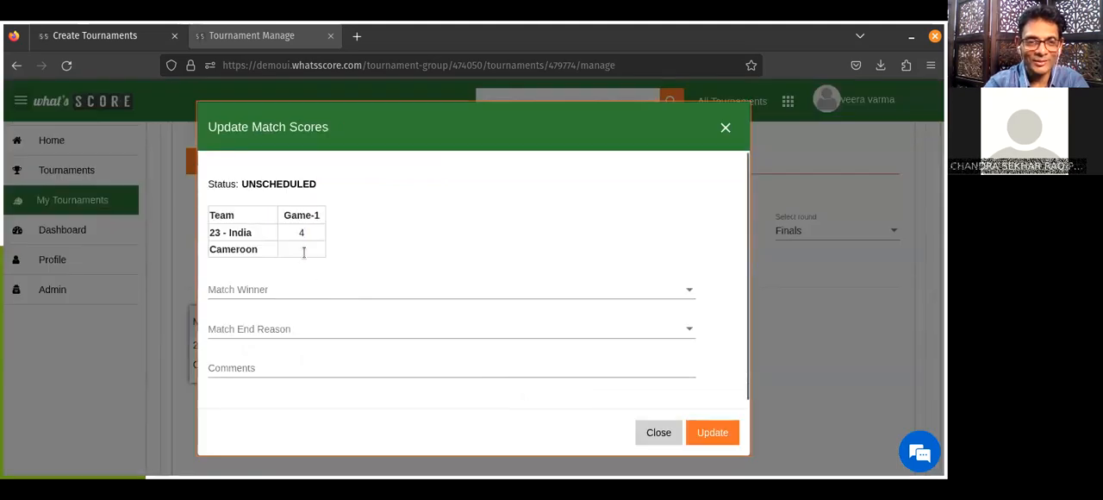
pyautogui.click(307, 252)
pyautogui.write('2')
pyautogui.click(307, 293)
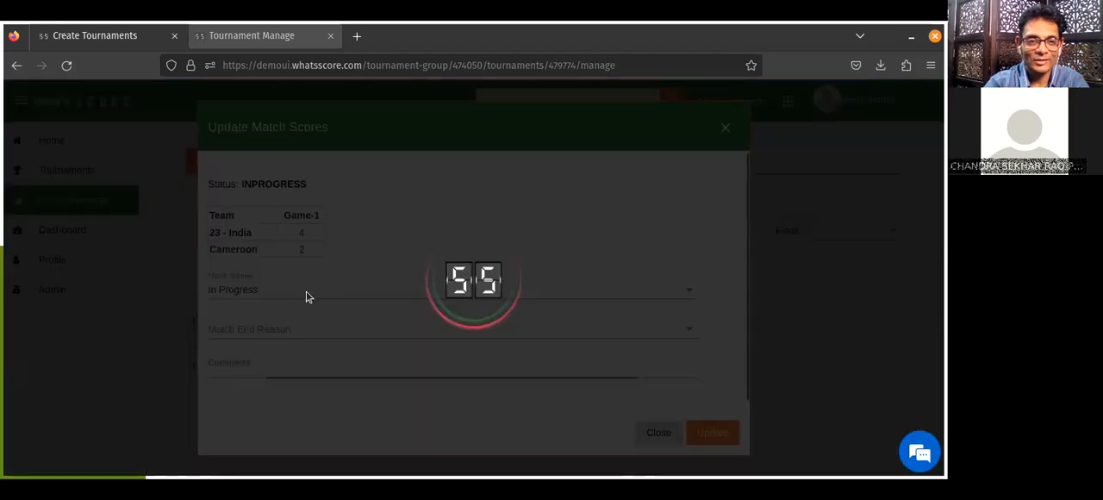
pyautogui.click(249, 234)
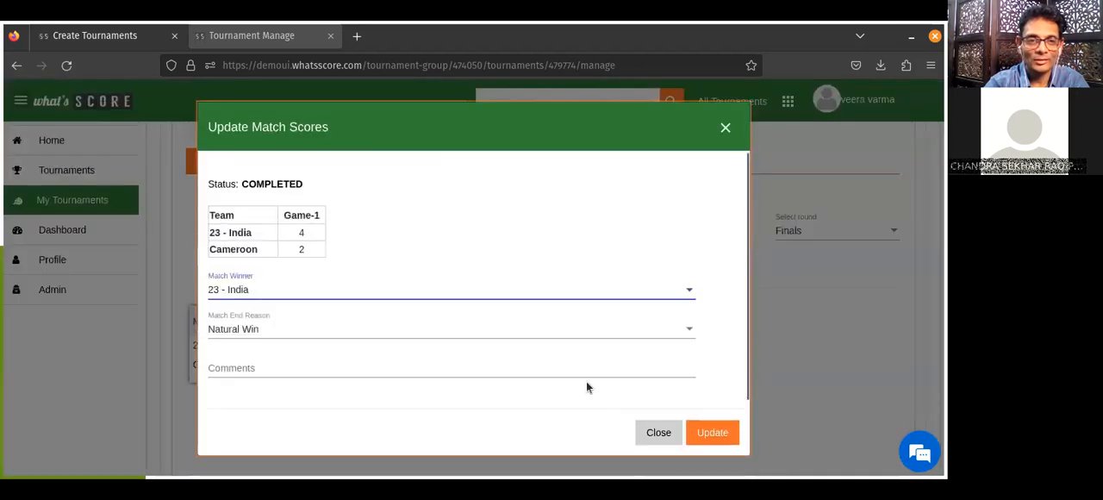
pyautogui.click(712, 433)
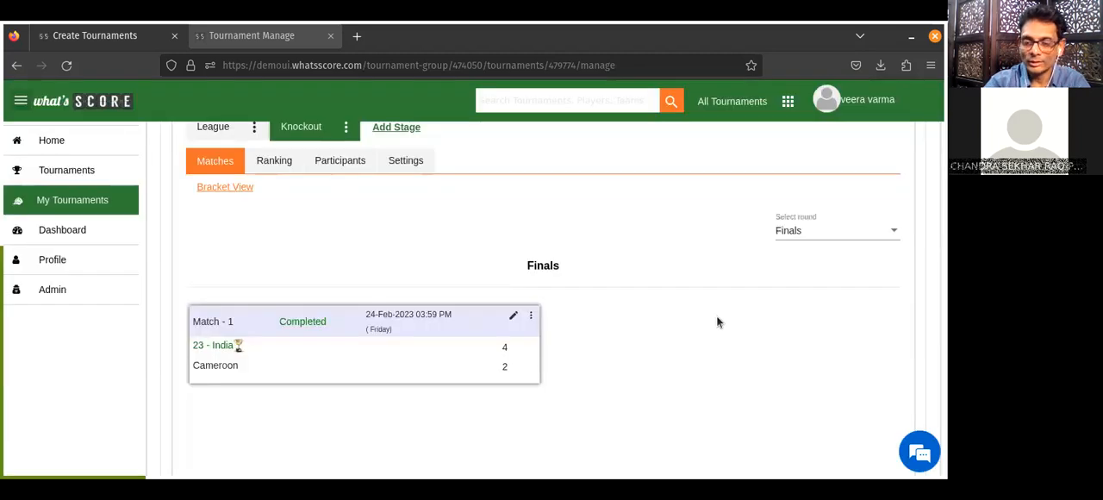
# View the ranking of the Knockout stage.
pyautogui.scroll(1, 717, 320)
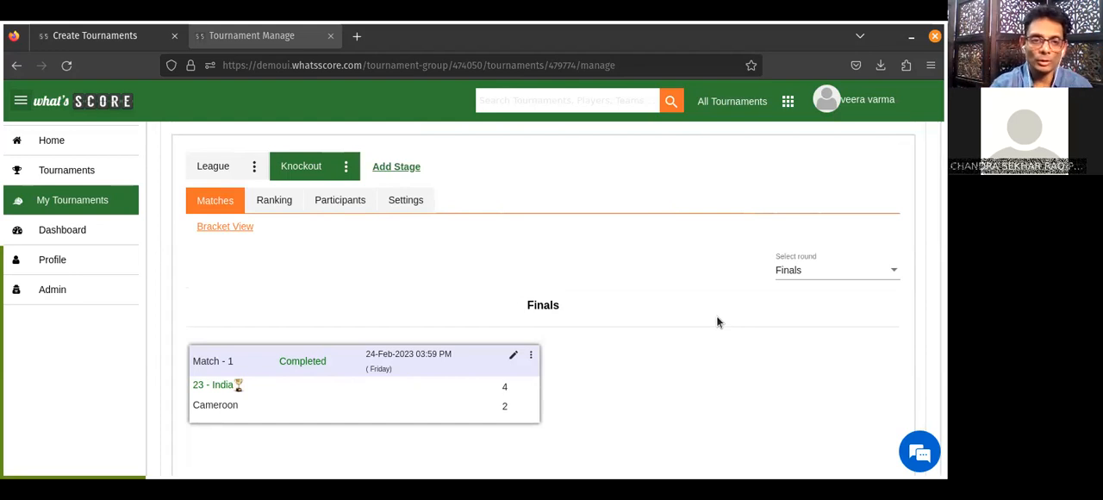
pyautogui.click(292, 201)
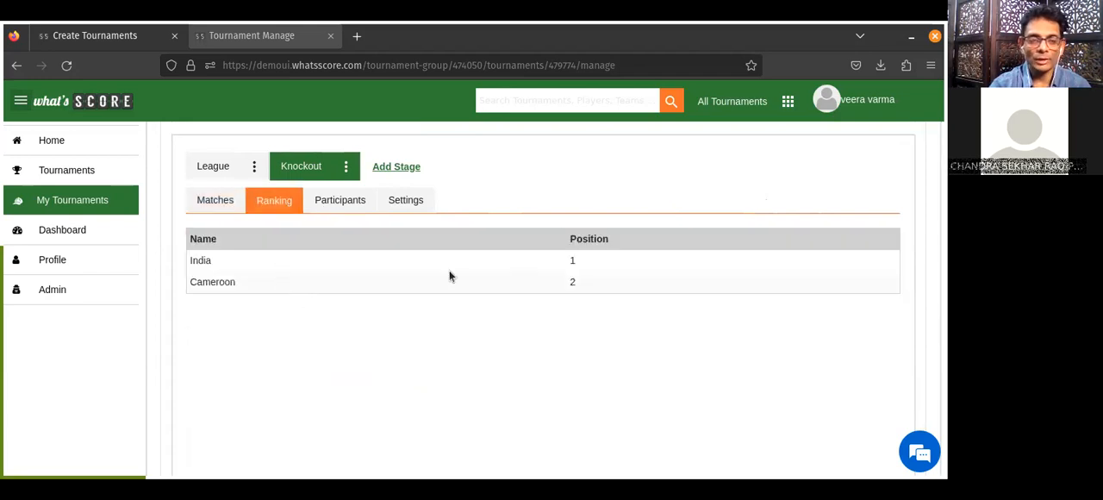